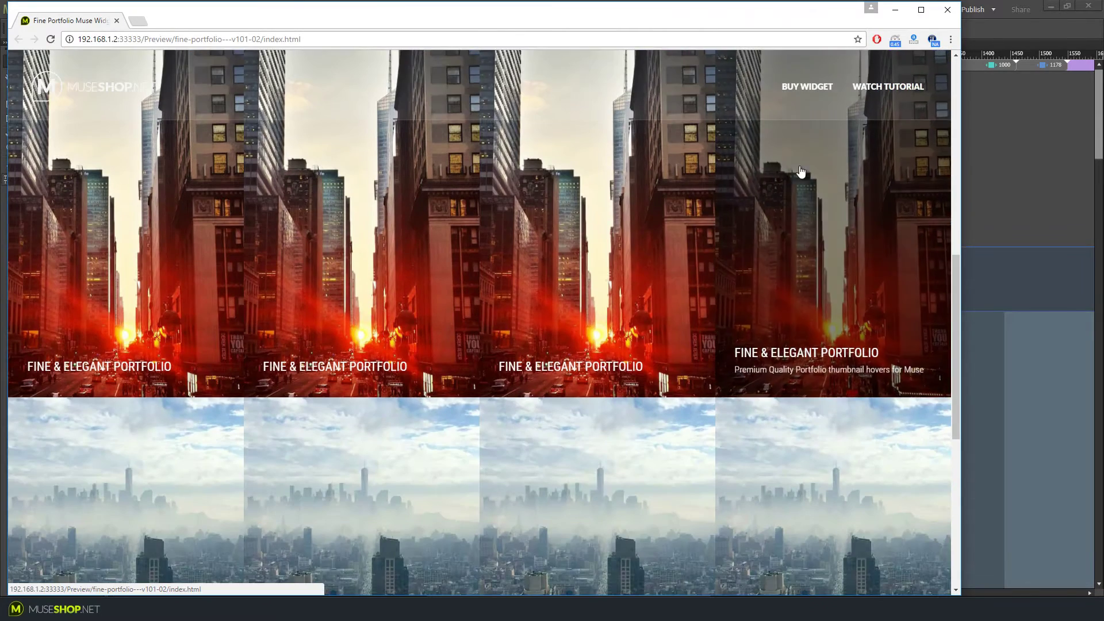
- Review the portfolio thumbnails in the browser preview and switch back to the page design in Adobe Muse
scroll(819, 168, up, 3)
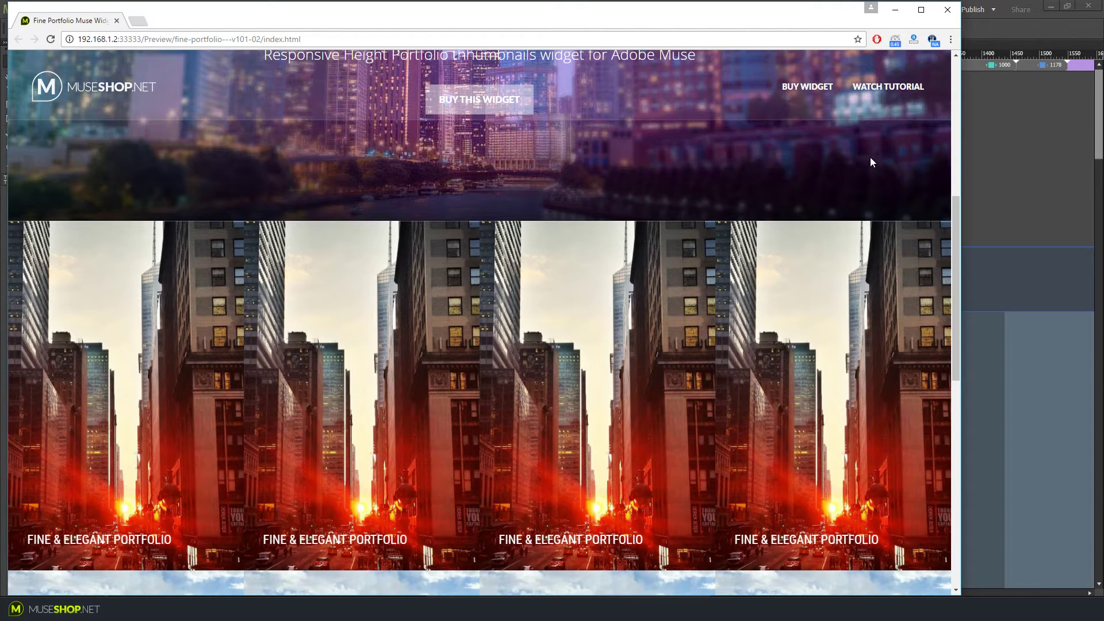
click(1047, 138)
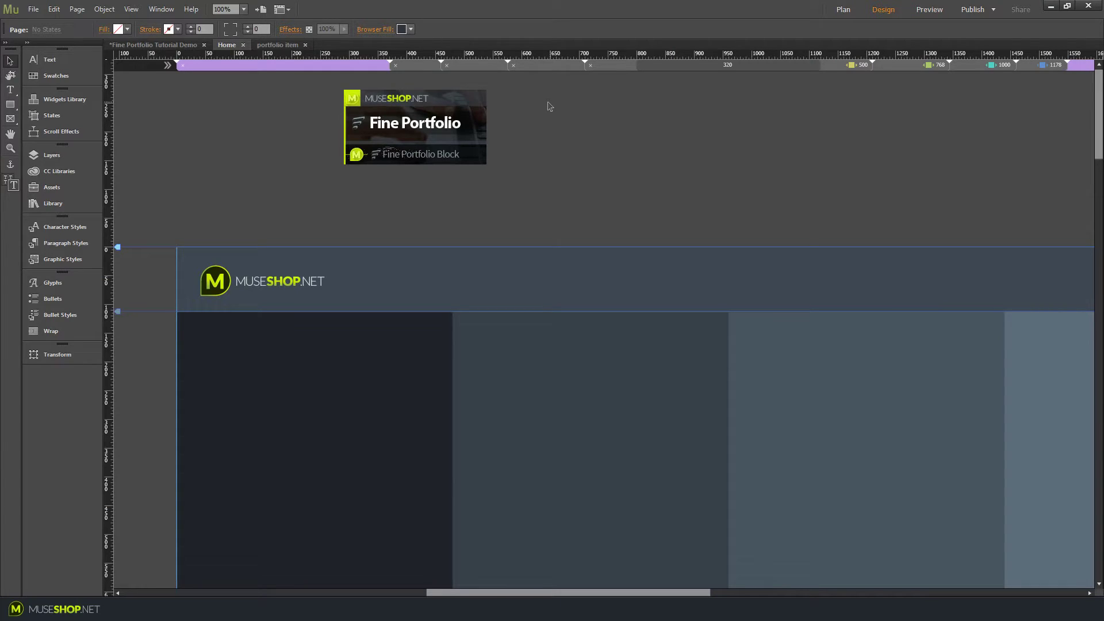
- Move the Fine Portfolio engine widget up above the page and place the Fine Portfolio Block widget directly beneath it
drag(486, 118, 483, 106)
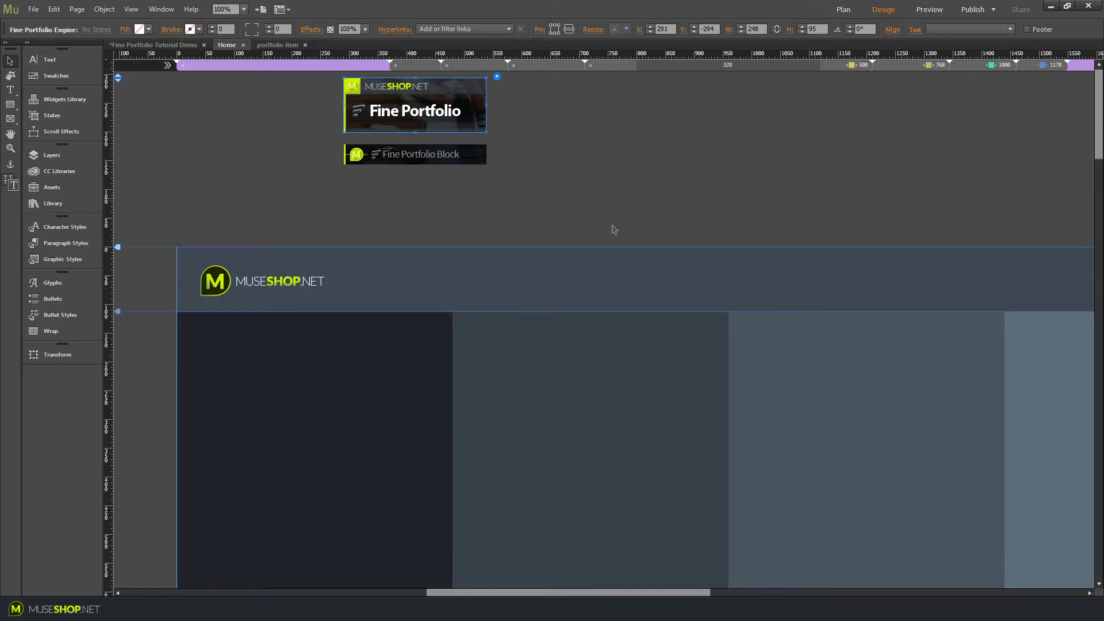
click(461, 157)
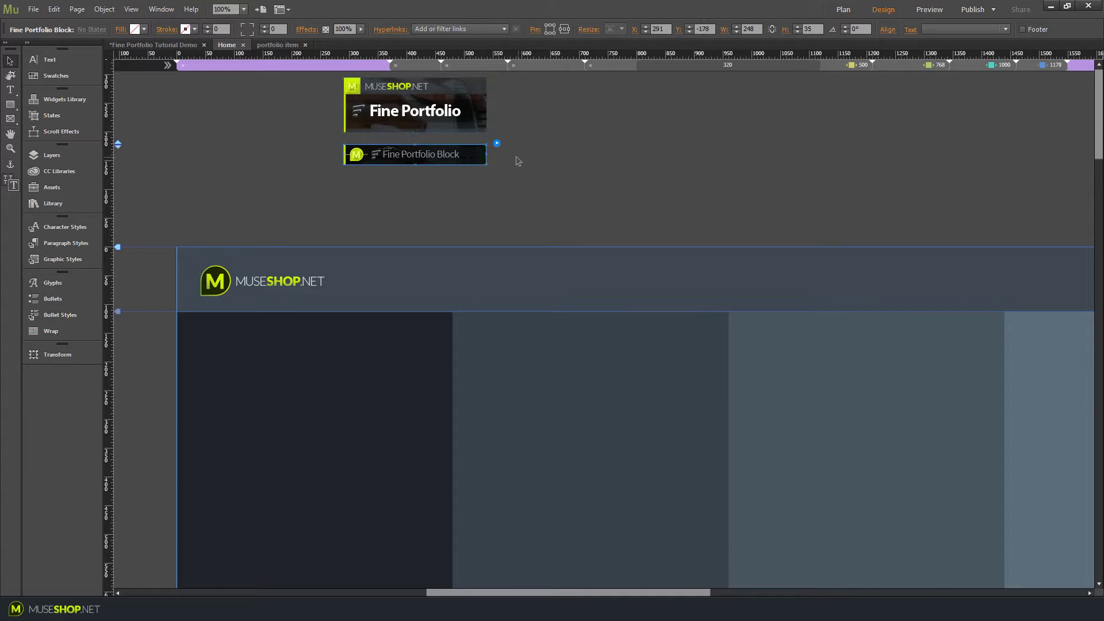
drag(480, 160, 477, 151)
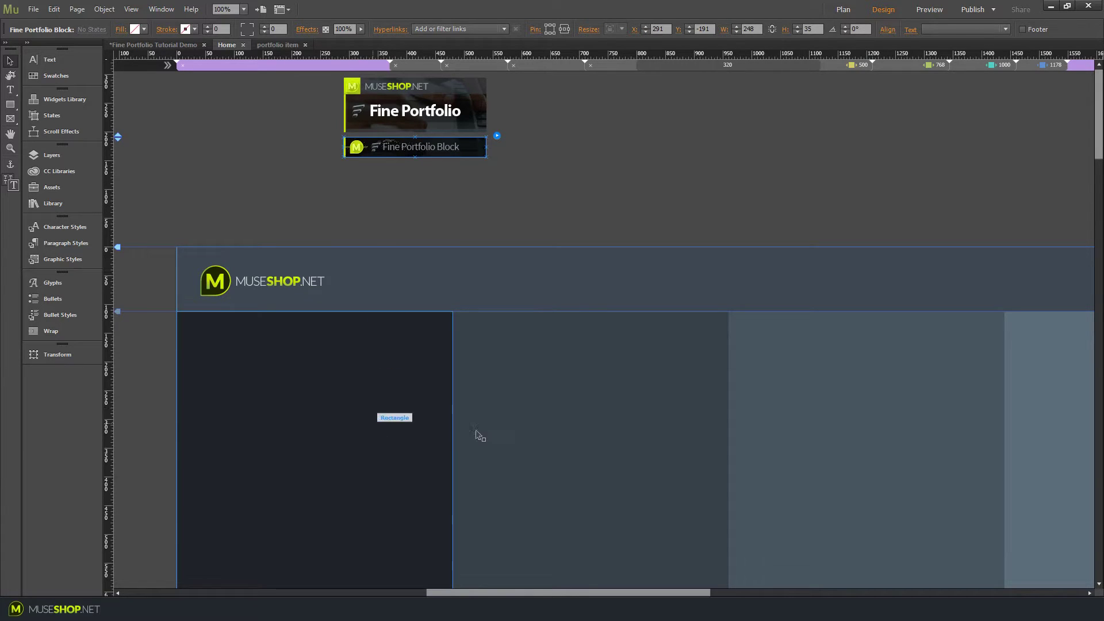
click(556, 175)
- Open the Fine Portfolio engine's responsive options and compare its breakpoint count and widths with the page's own breakpoints
click(450, 114)
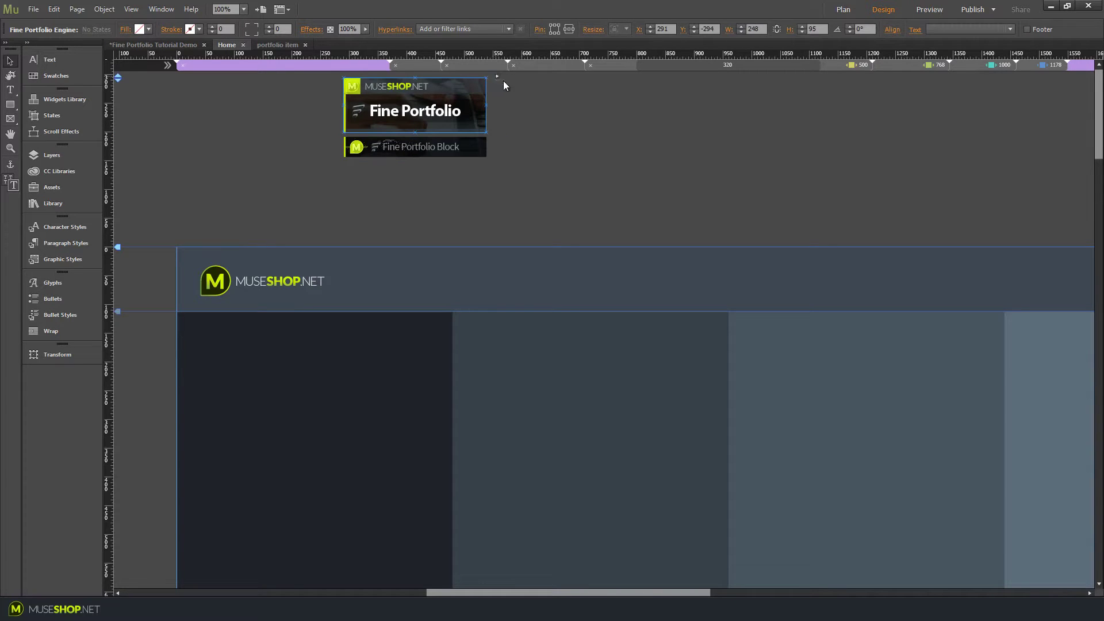
click(498, 77)
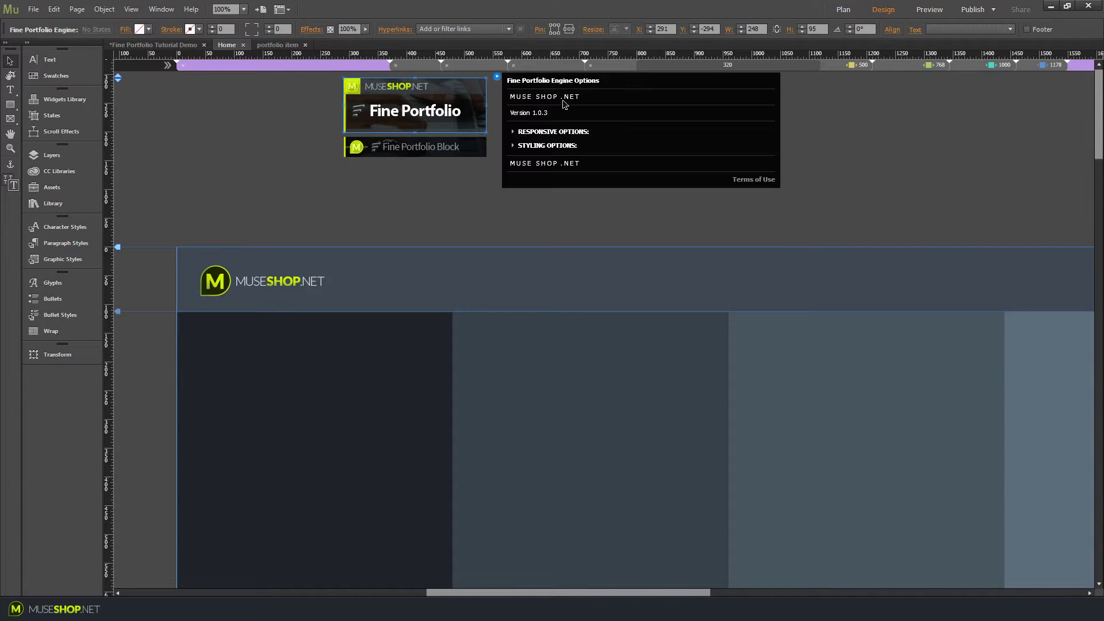
click(573, 133)
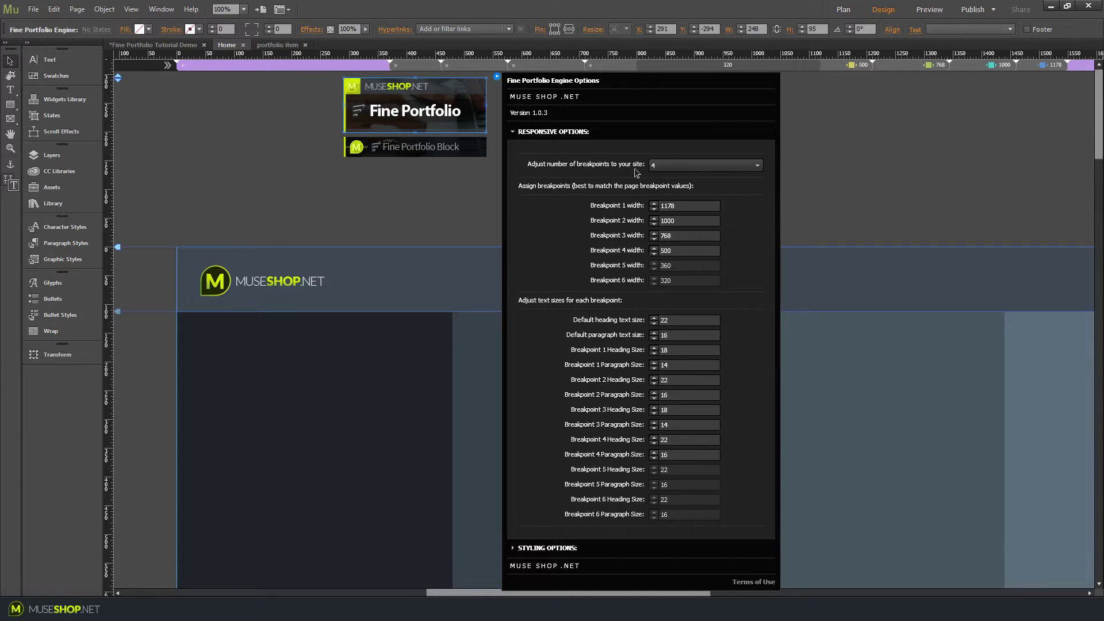
click(667, 166)
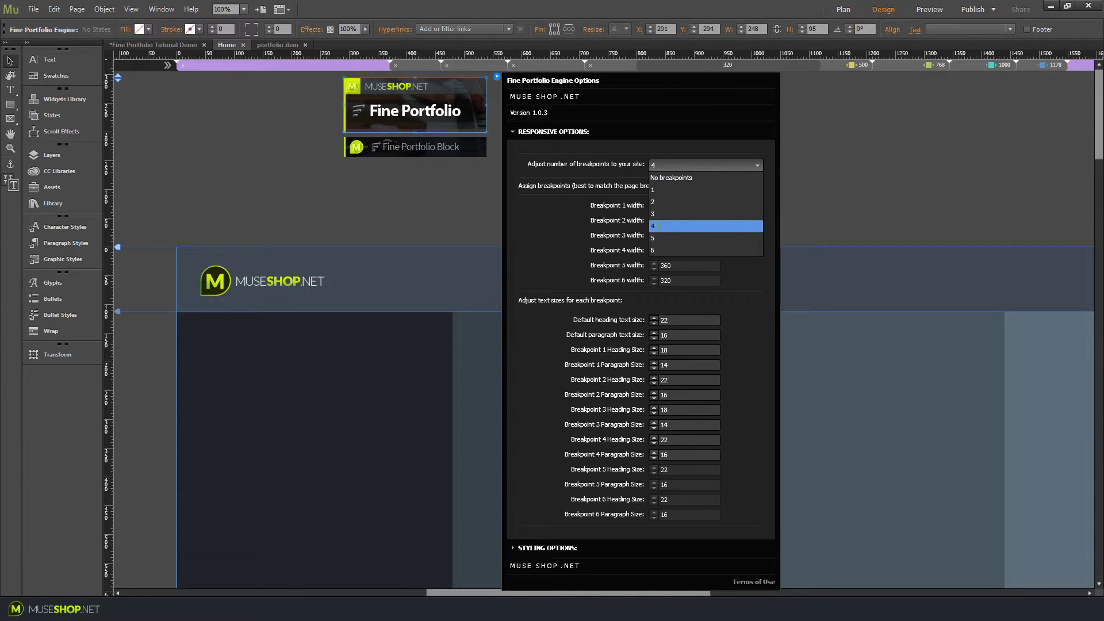
click(594, 175)
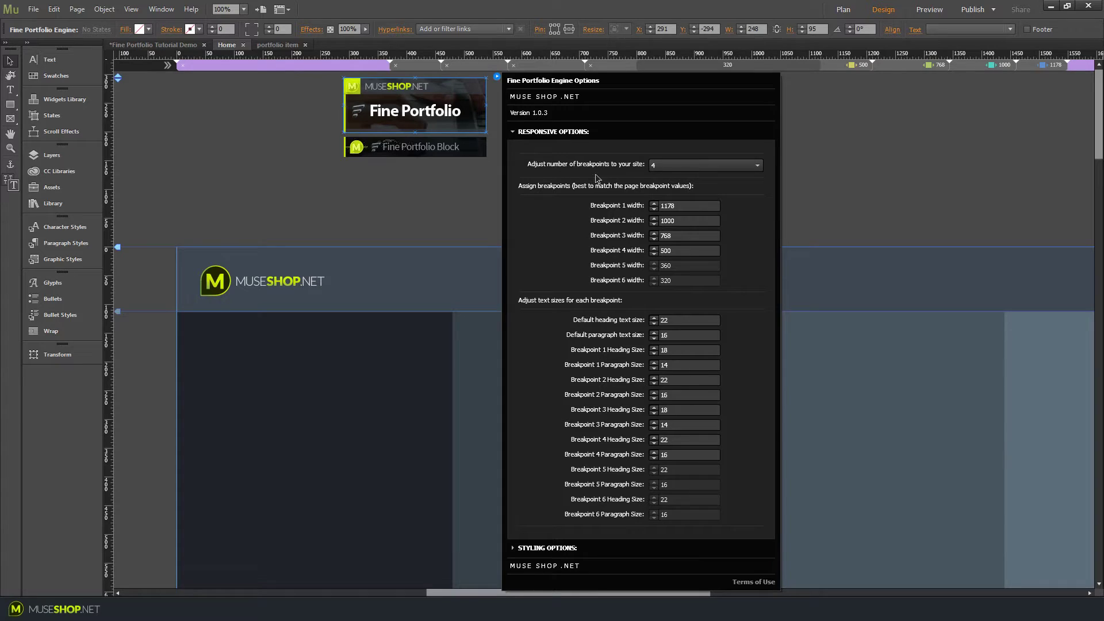
drag(600, 592, 694, 592)
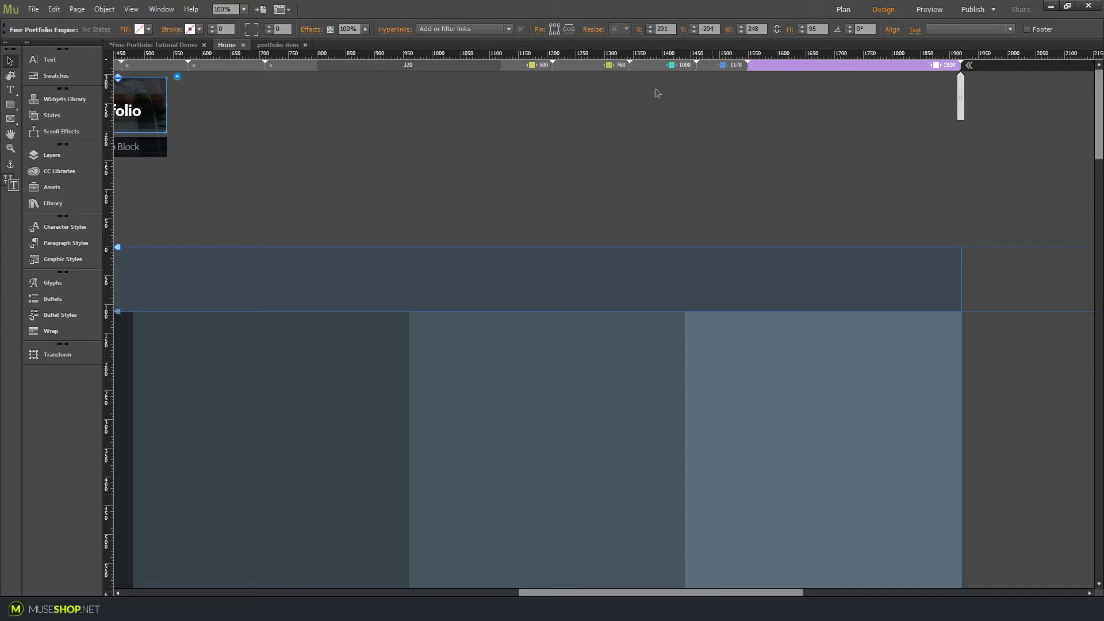
click(178, 75)
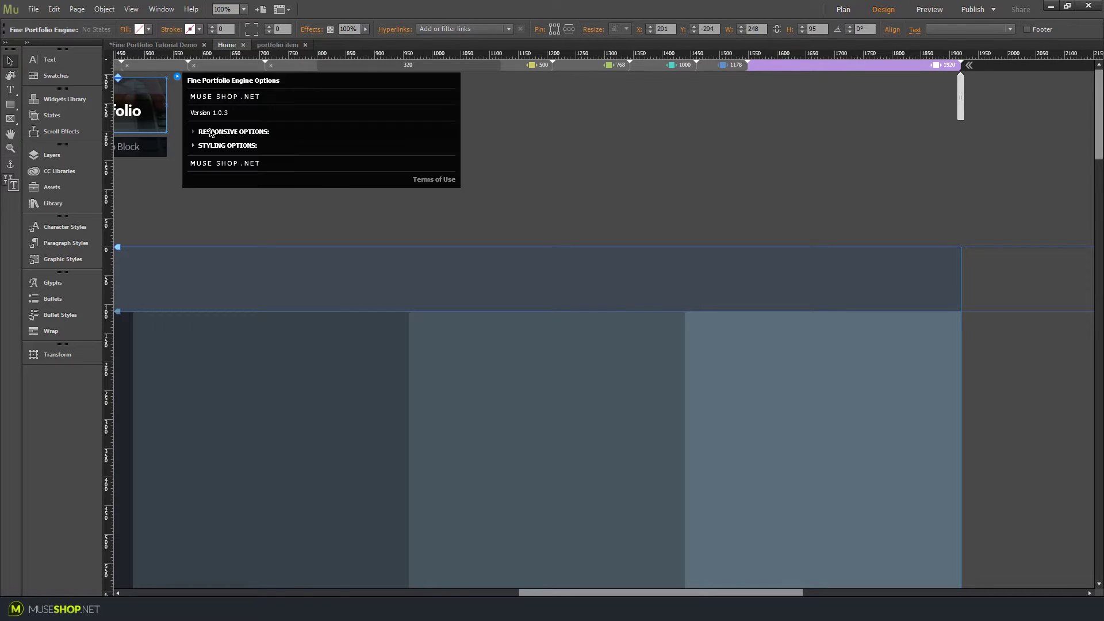
click(211, 133)
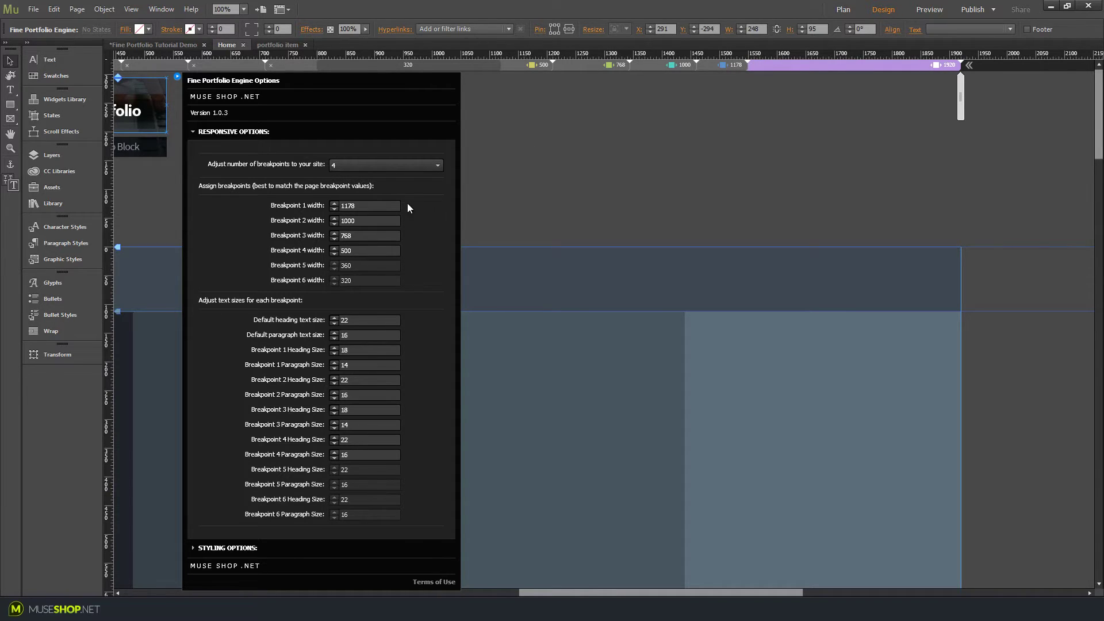
click(355, 221)
key(shift+Tab)
- Try 6 as the engine's number of breakpoints and set it back to 4
click(427, 166)
click(403, 249)
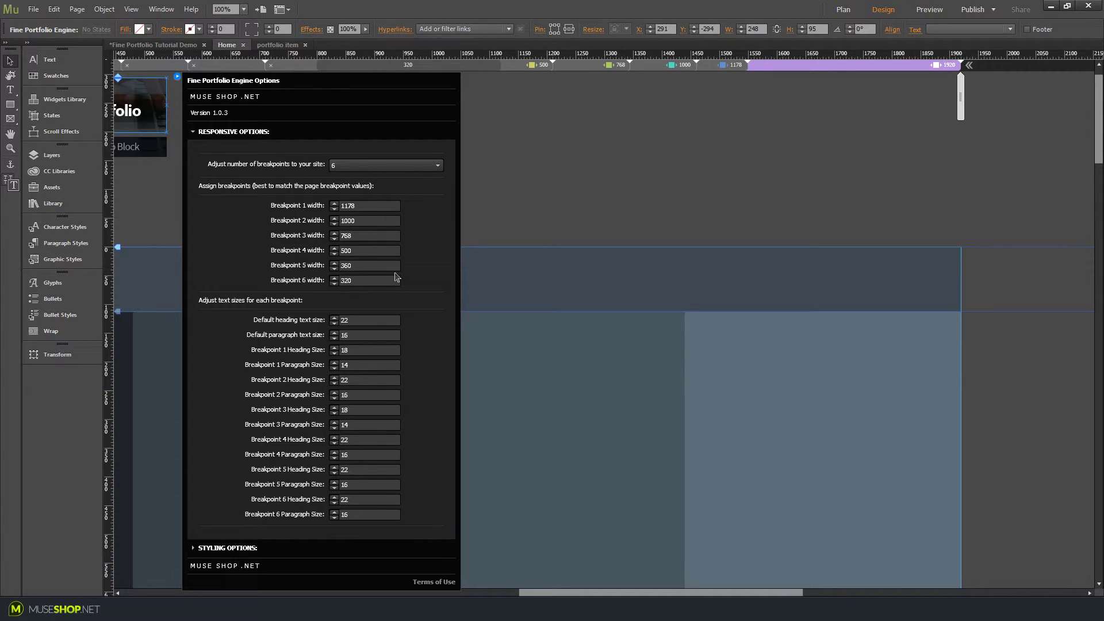
click(431, 167)
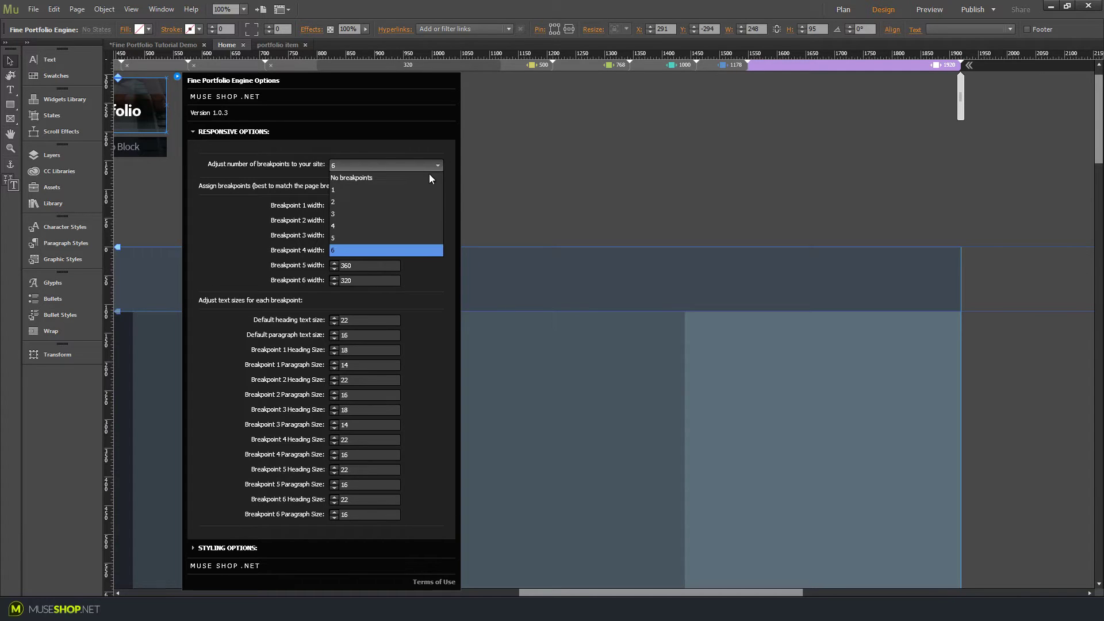
click(401, 225)
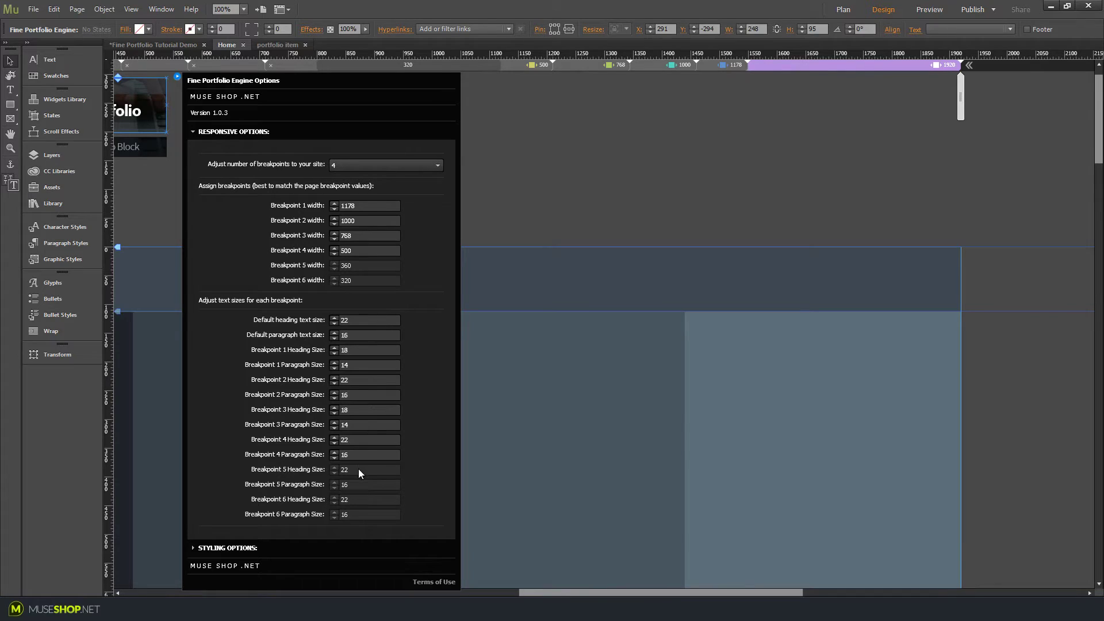
- Examine the engine's styling options, covering the heading and paragraph fonts, text colors and tint opacity settings
click(213, 132)
click(226, 147)
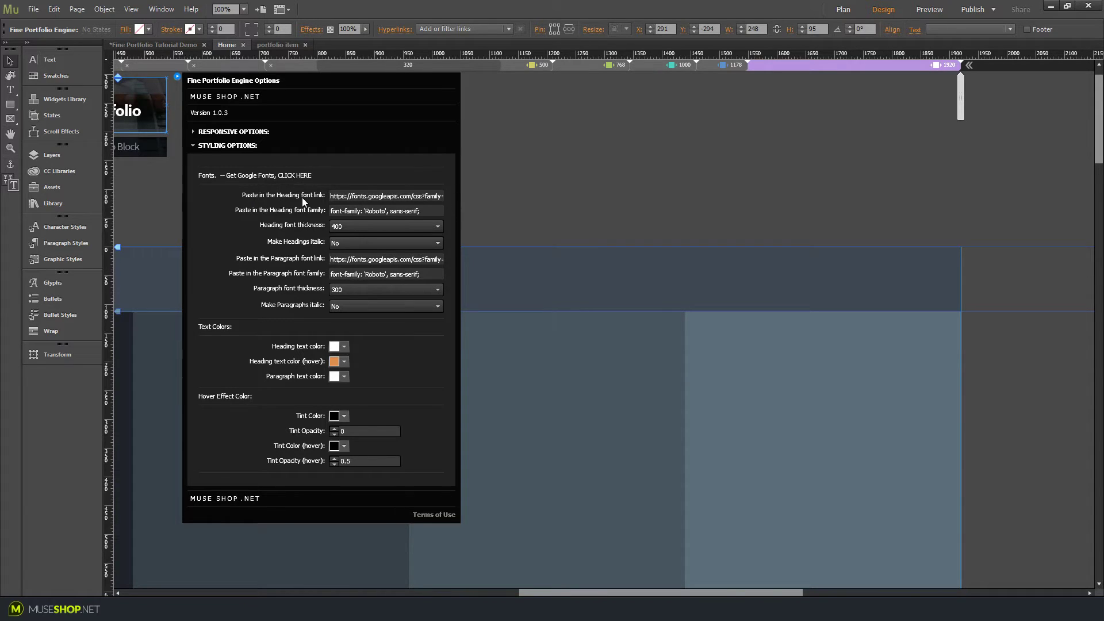
click(340, 195)
drag(339, 196, 503, 196)
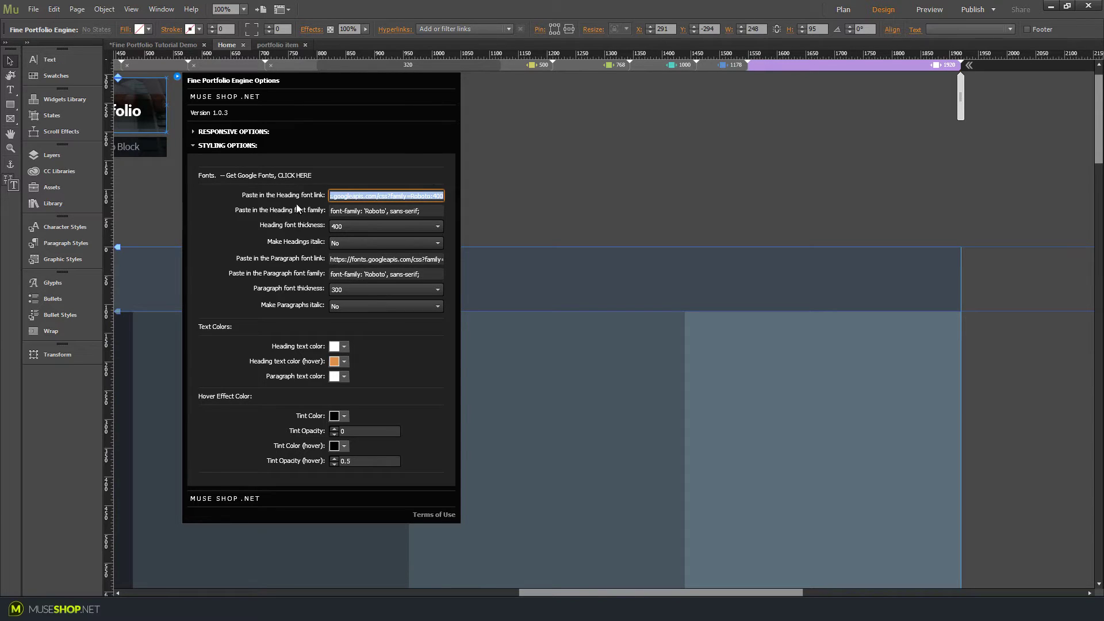
key(Tab)
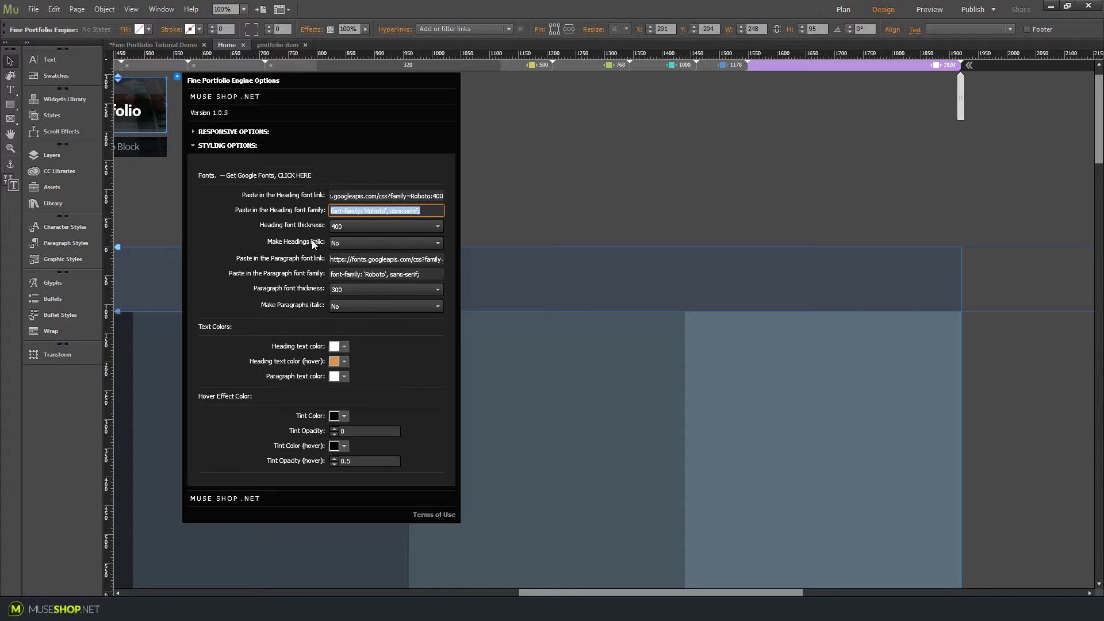
click(314, 261)
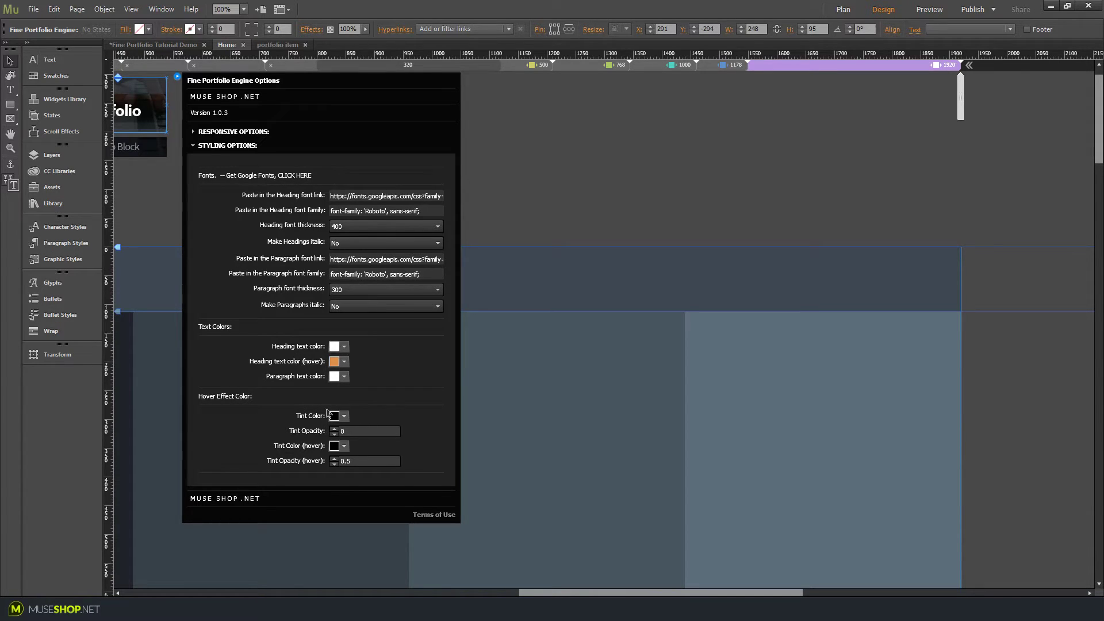
click(349, 432)
click(356, 462)
click(360, 430)
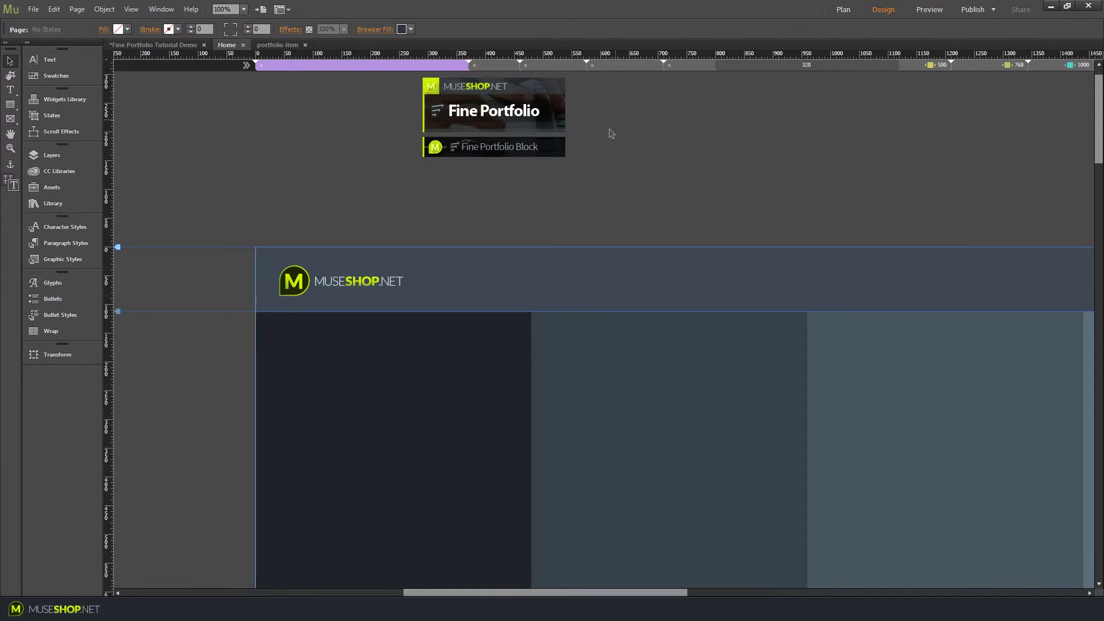
- Review the Fine Portfolio Block widget and the portfolio rectangles placed side by side below the page header
drag(609, 136, 541, 156)
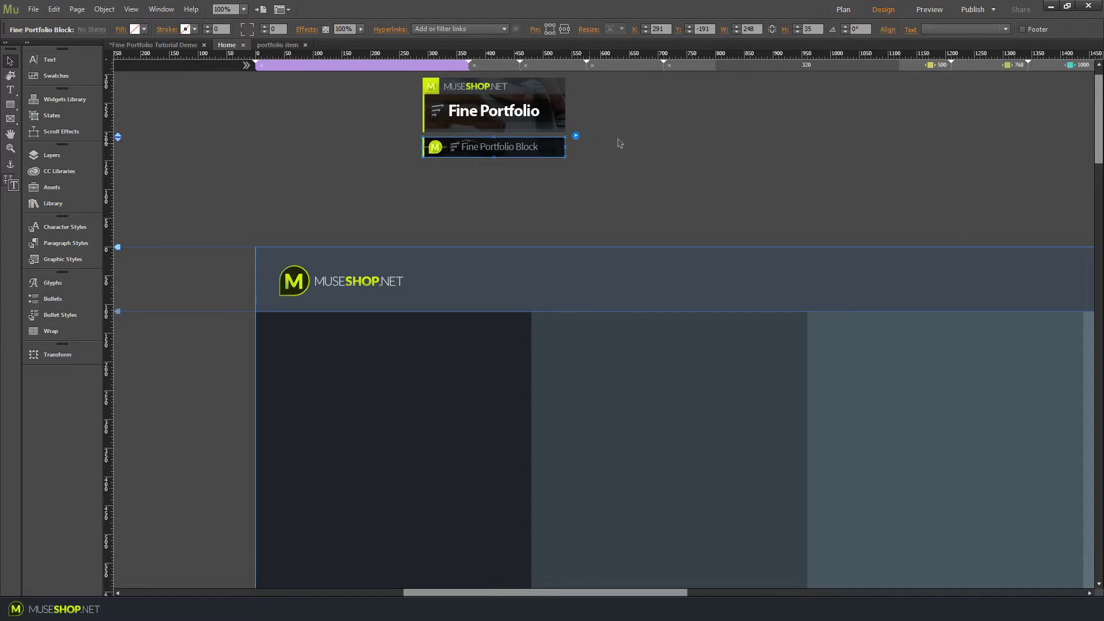
click(632, 140)
scroll(718, 147, down, 5)
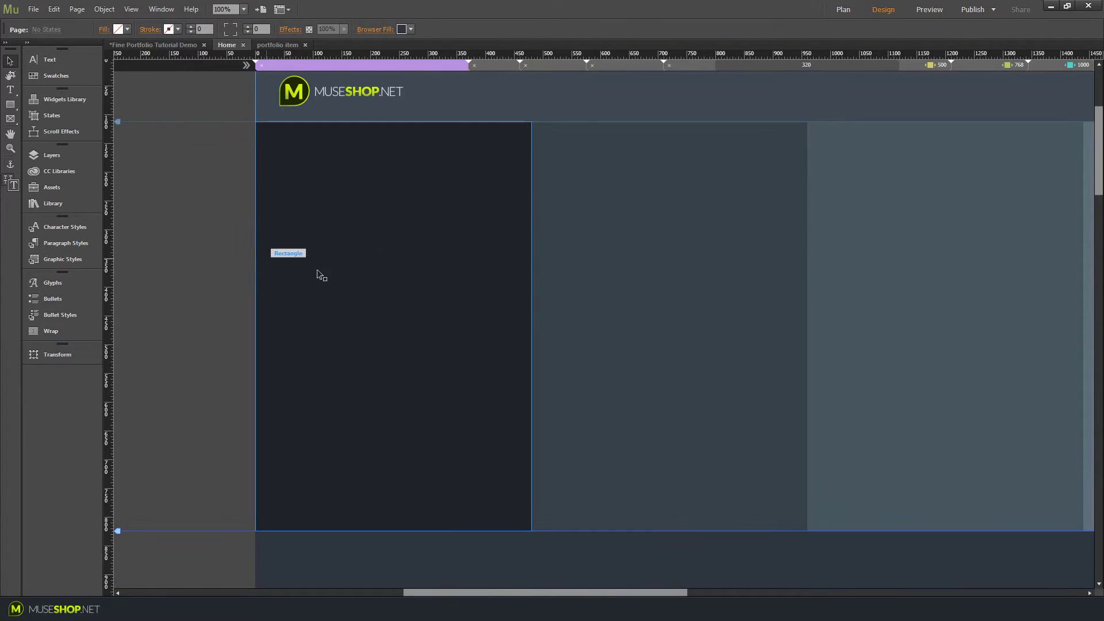
drag(545, 593, 613, 593)
click(218, 312)
click(431, 285)
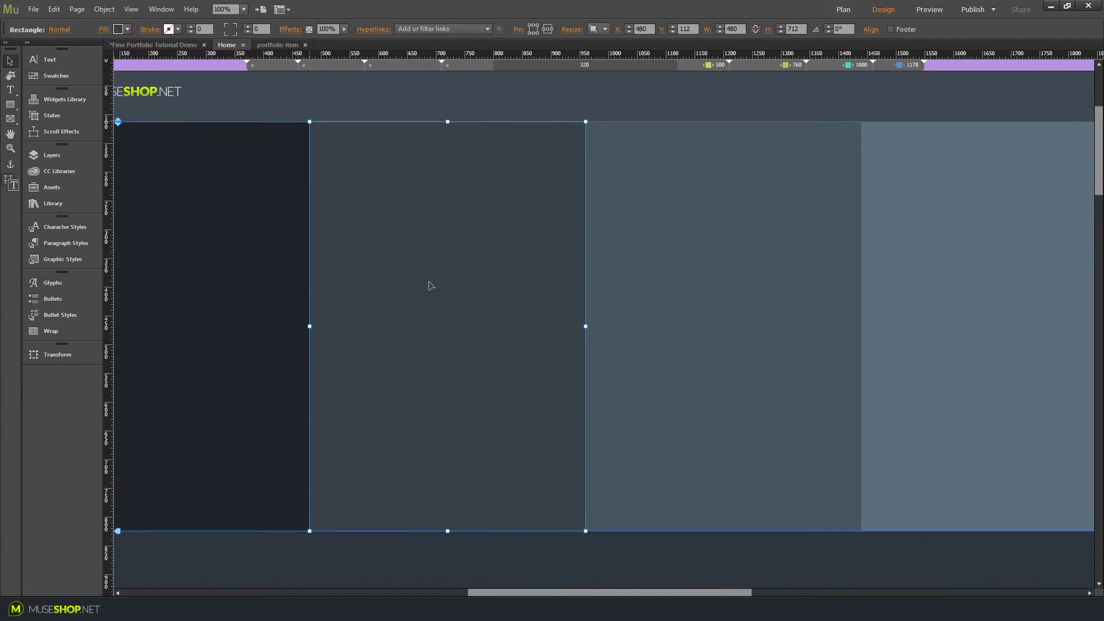
click(744, 246)
click(919, 234)
click(761, 223)
click(474, 190)
- Set the first portfolio rectangle's resize option to Responsive Width and Height
click(291, 180)
click(593, 29)
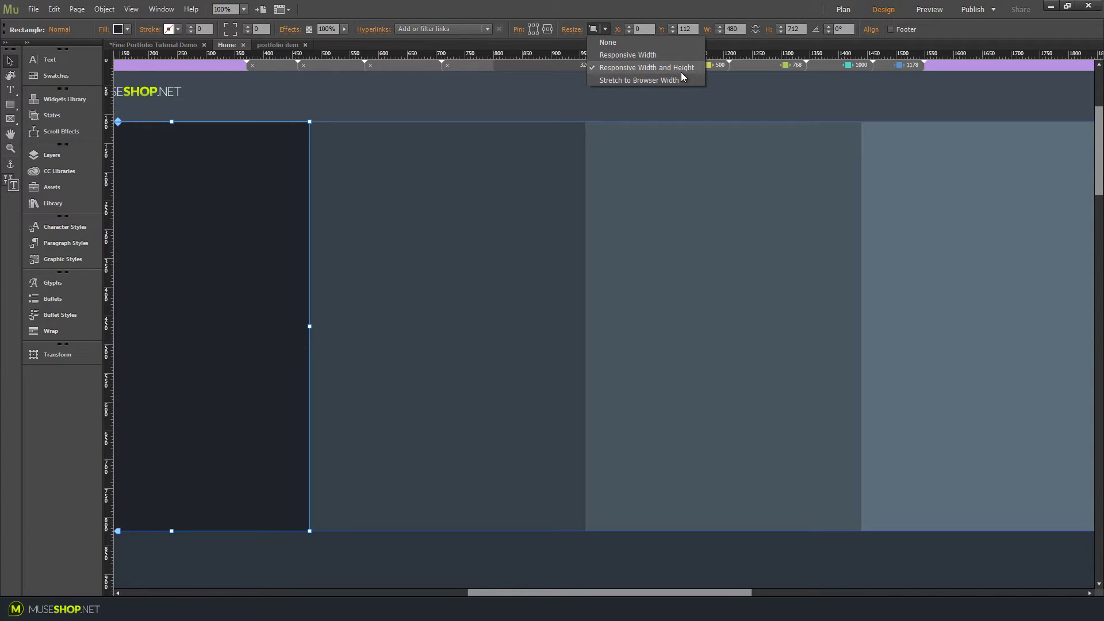
click(666, 68)
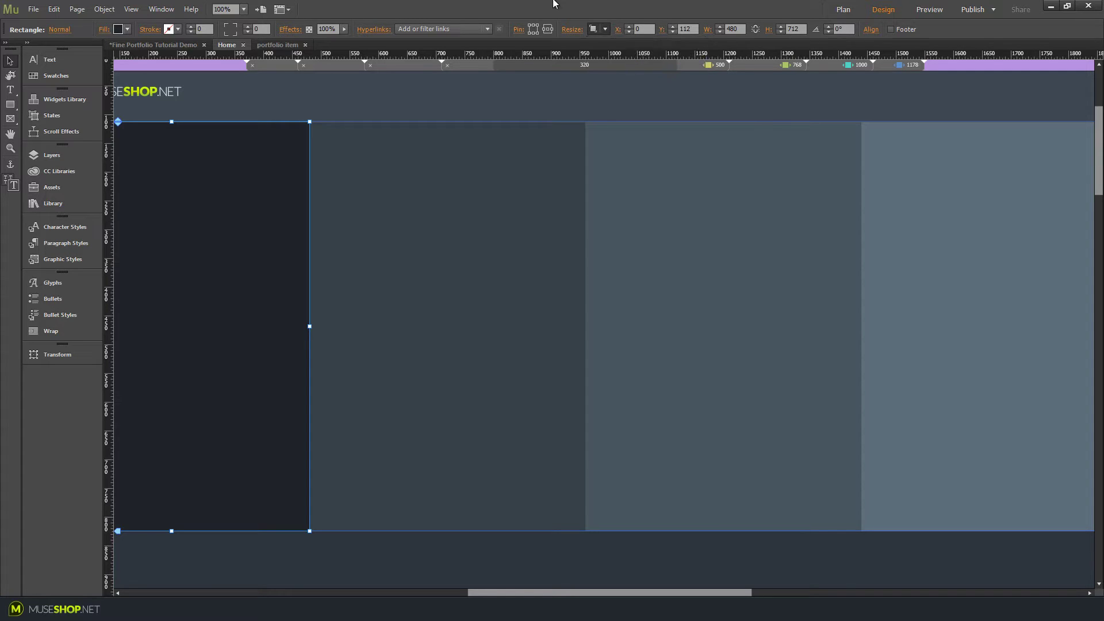
- Try a new rectangle of about 286 by 350 px over the second column, set to Responsive Width and Height
click(11, 104)
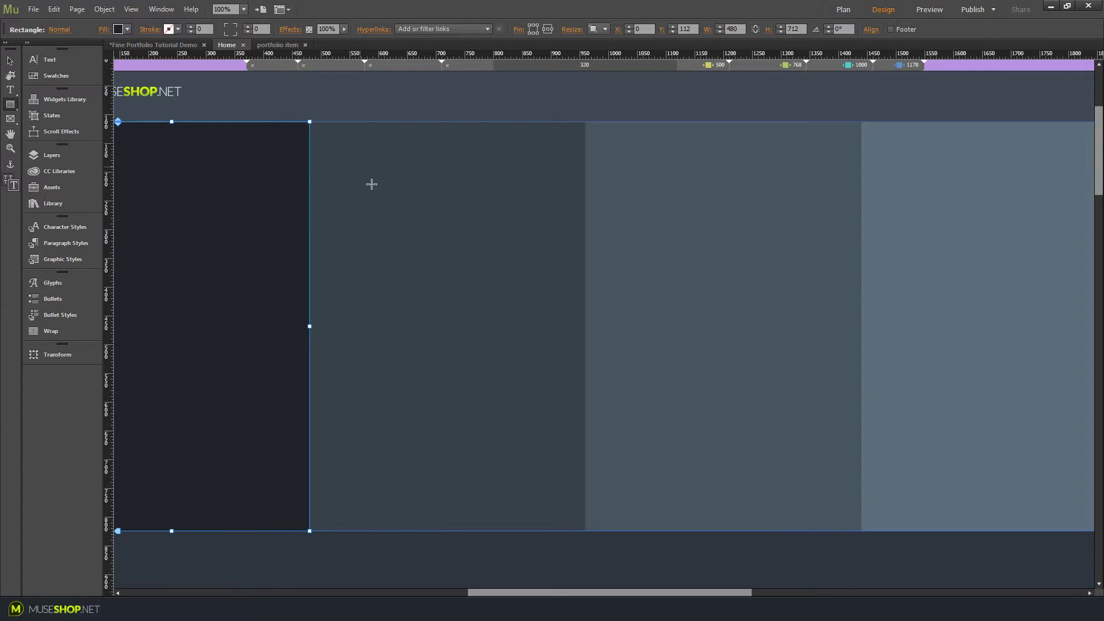
drag(360, 167, 525, 368)
click(13, 63)
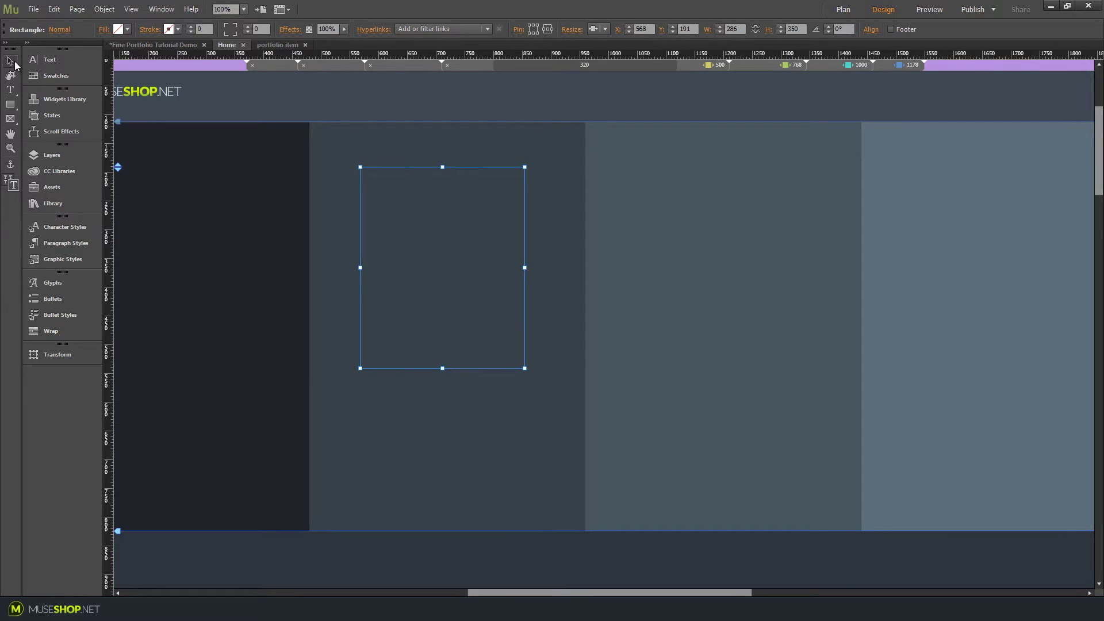
click(605, 29)
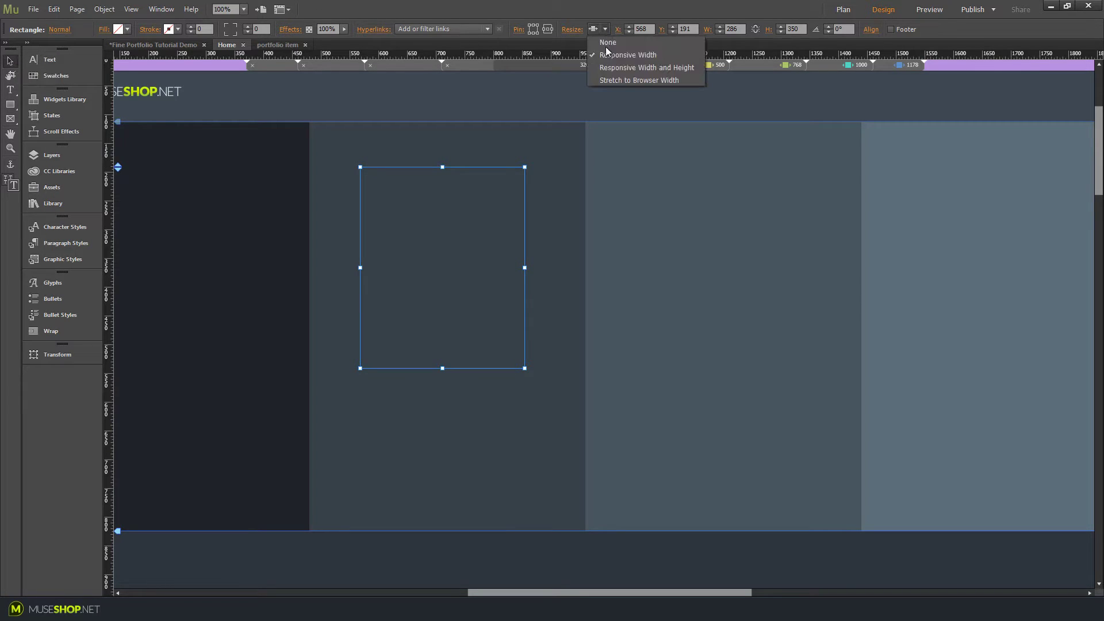
click(615, 69)
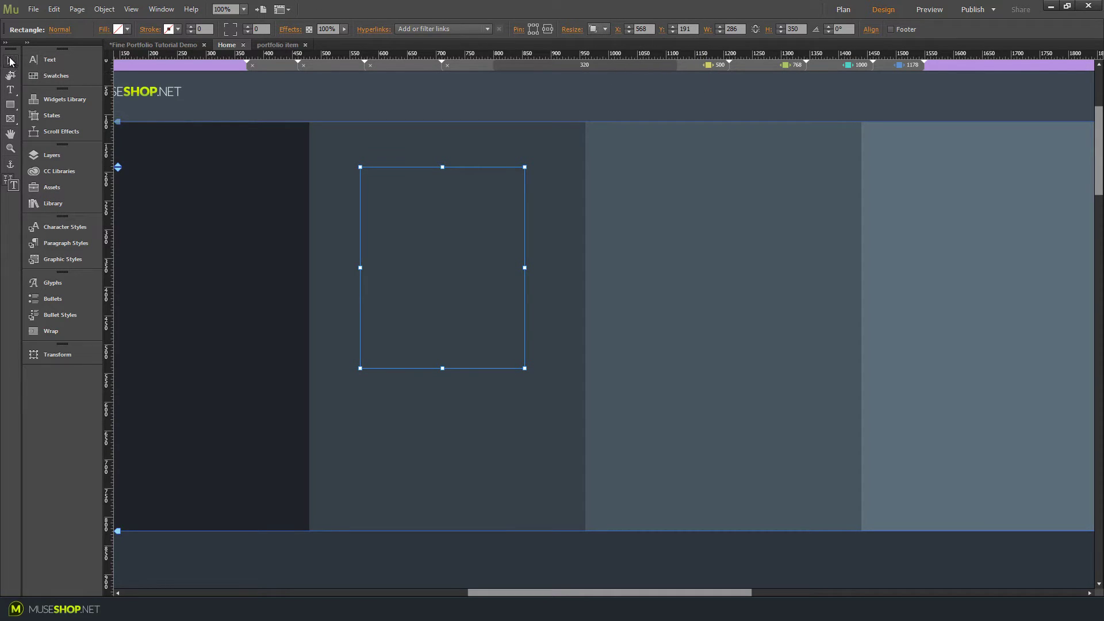
- Create a new graphic style from the first portfolio rectangle's attributes and apply it to that rectangle
click(242, 202)
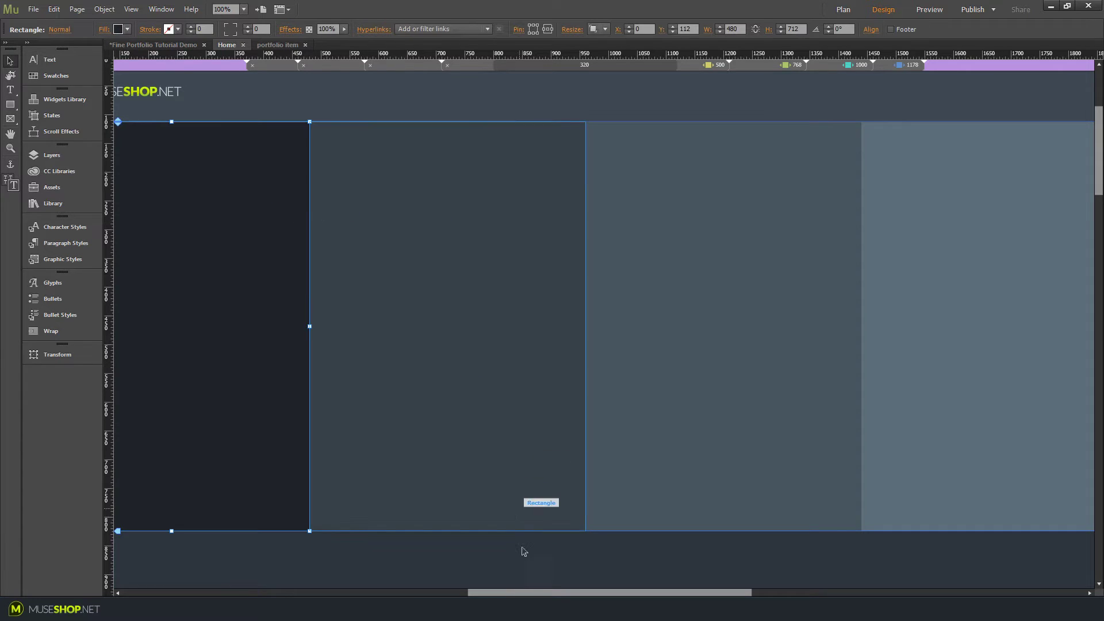
drag(575, 593, 497, 592)
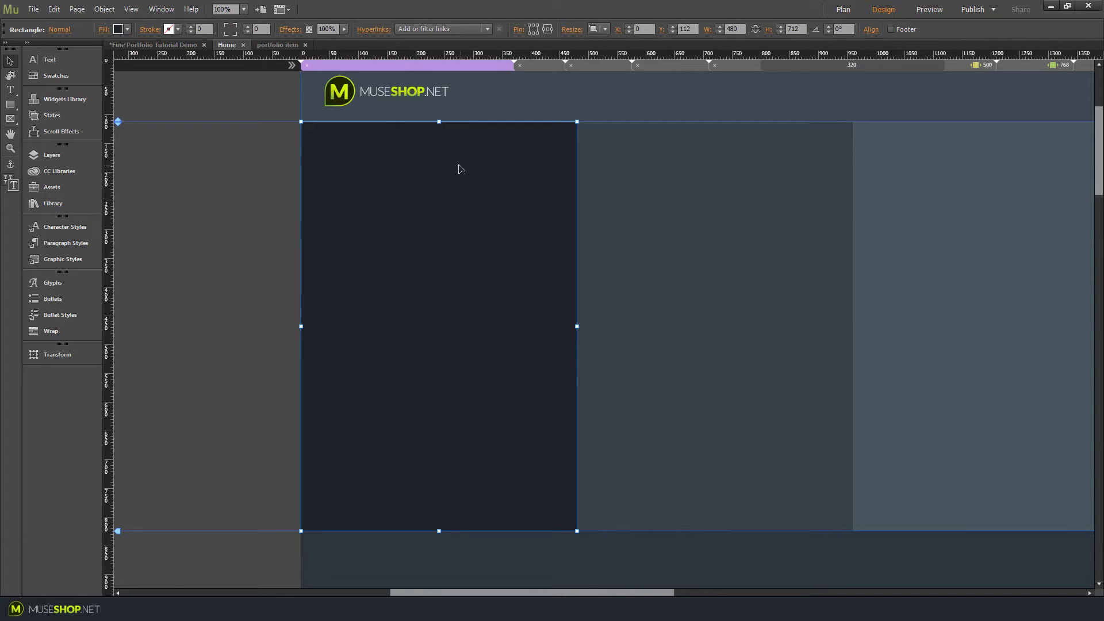
click(277, 261)
scroll(277, 260, up, 4)
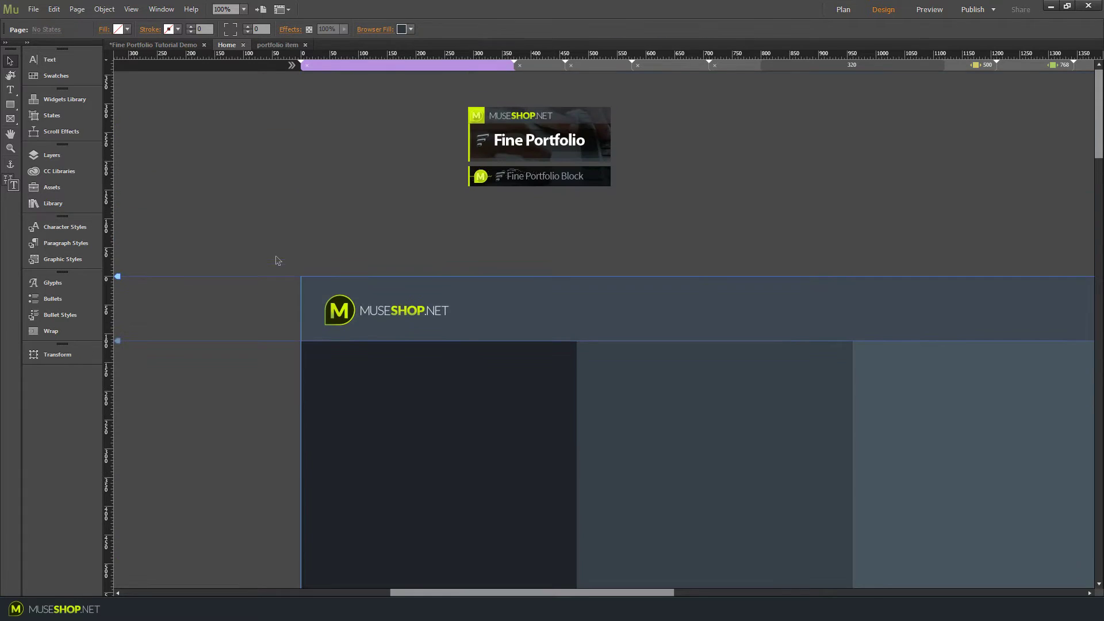
click(550, 180)
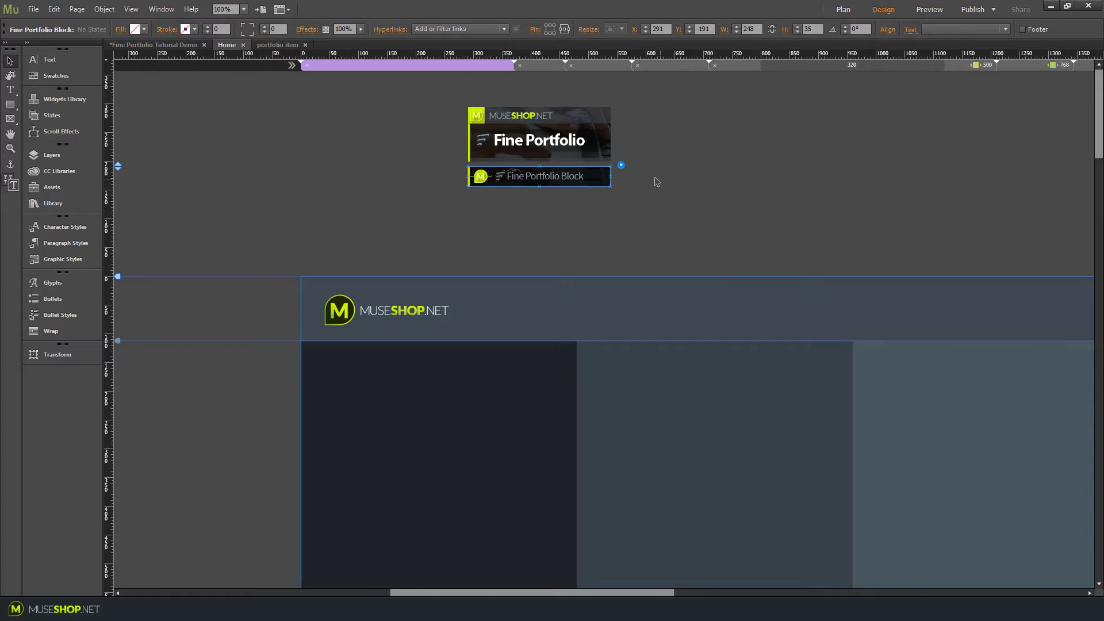
click(400, 444)
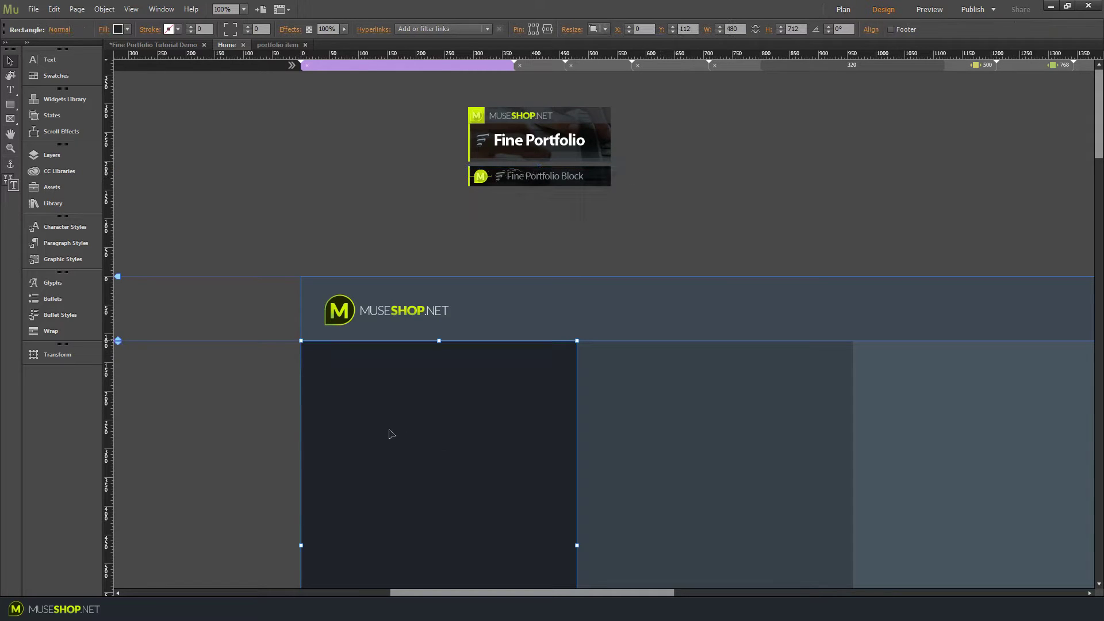
click(82, 258)
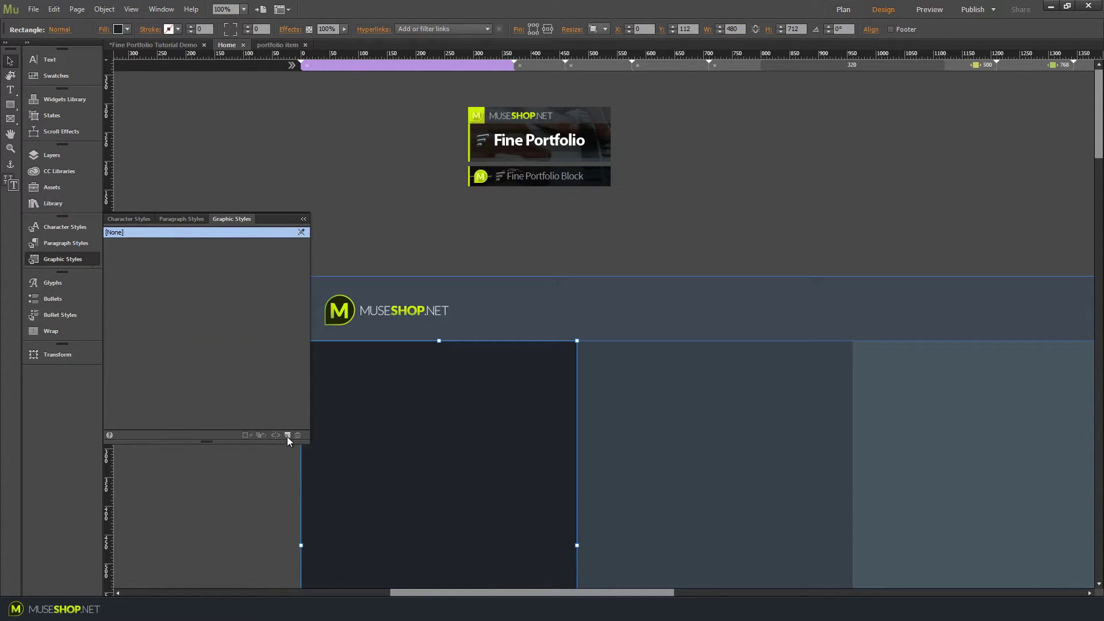
click(288, 436)
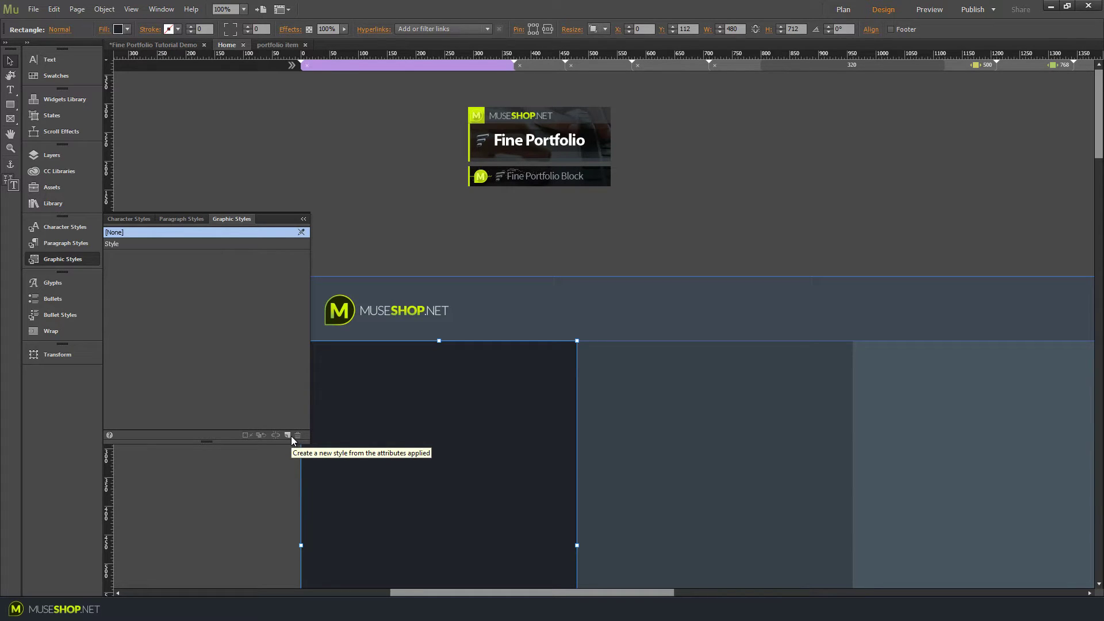
click(123, 246)
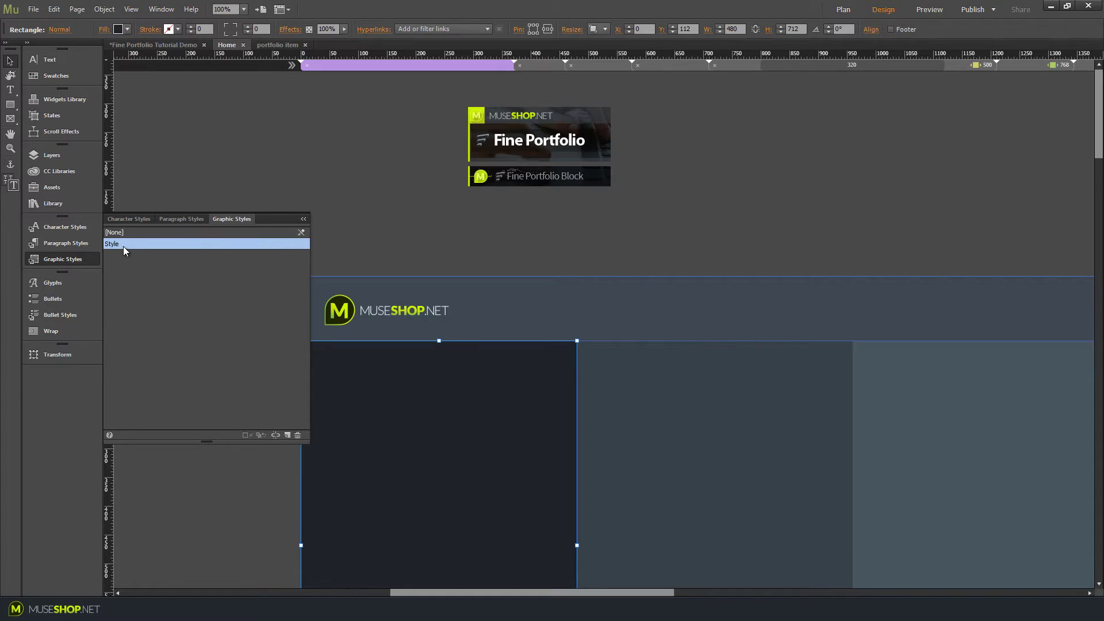
- Rename the new graphic style as myThumb1 and copy that name for reuse
double_click(118, 246)
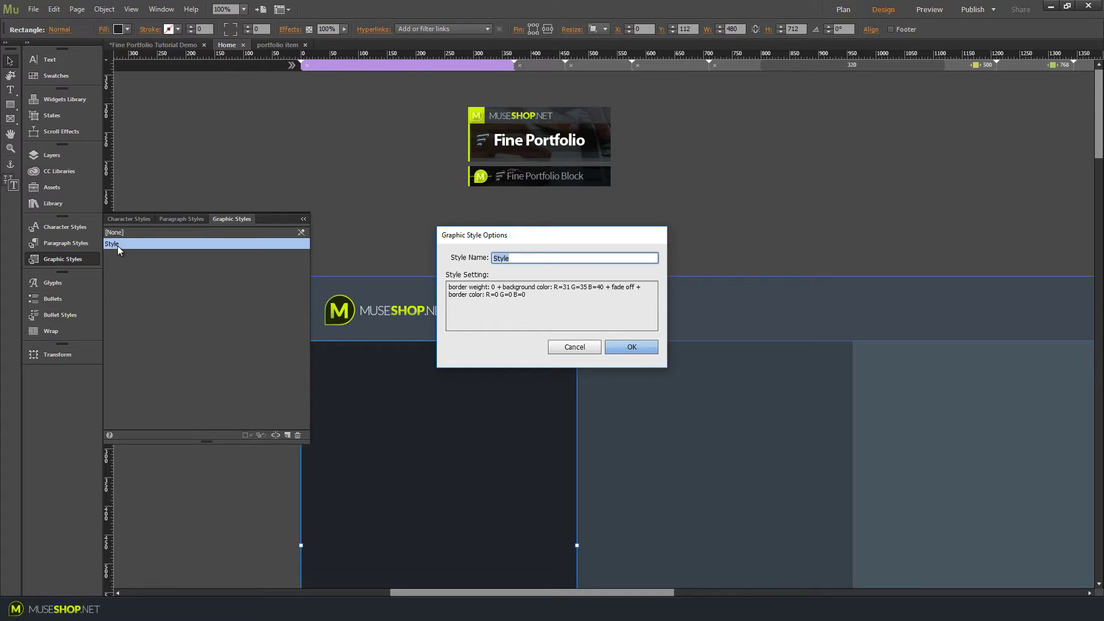
text(myThumb1)
double_click(506, 258)
key(ctrl+c)
click(630, 347)
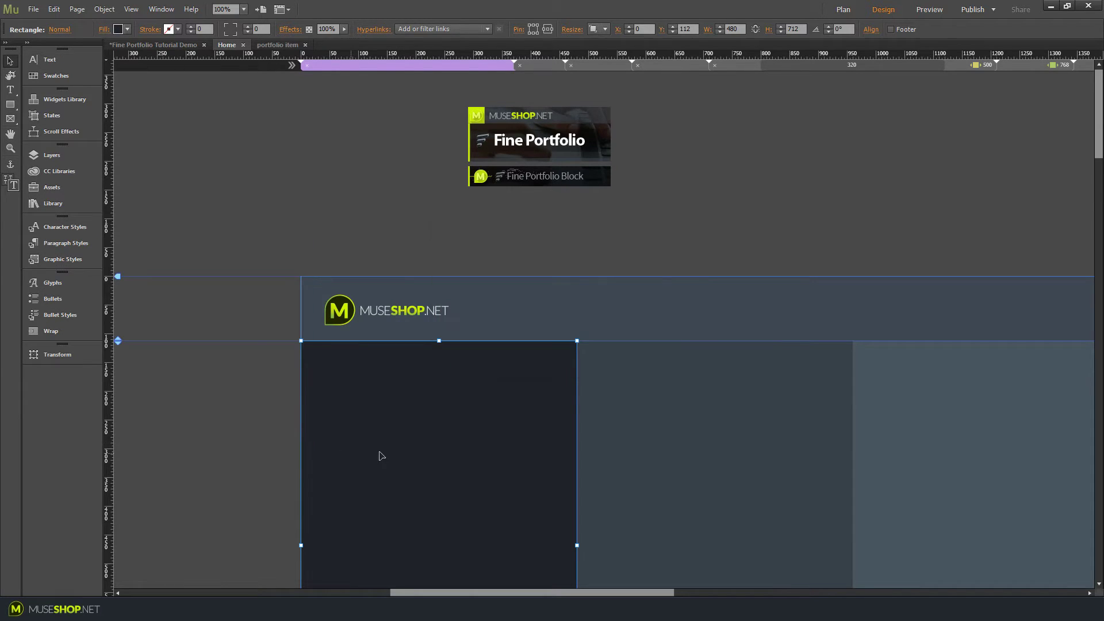
- Set the Fine Portfolio Block's Thumbnail Graphic Style to the copied name myThumb1
click(607, 183)
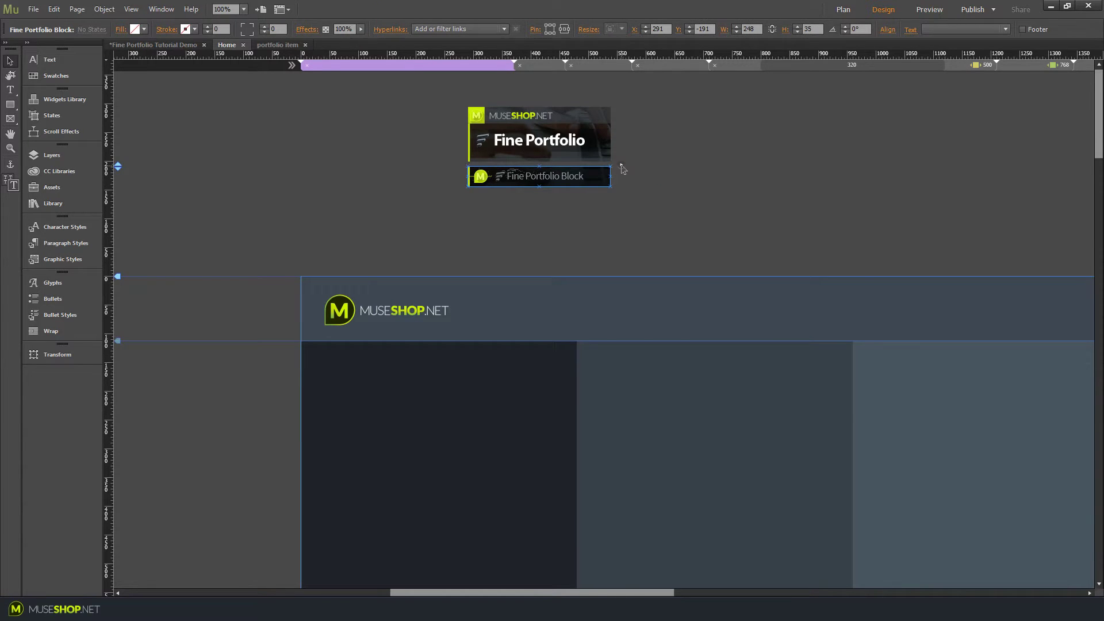
click(621, 165)
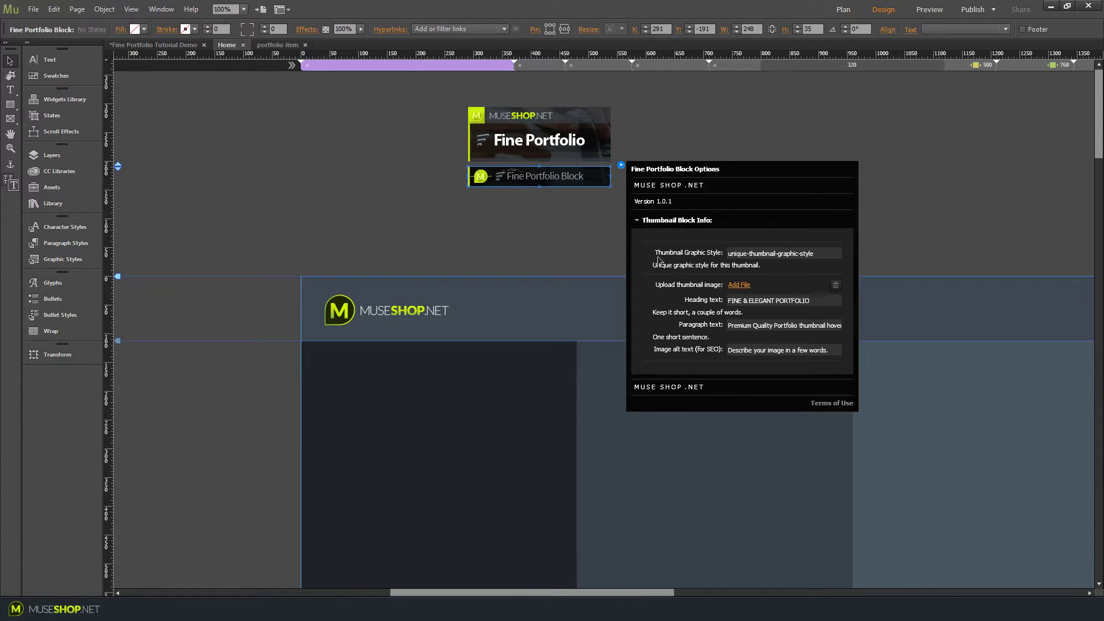
click(810, 256)
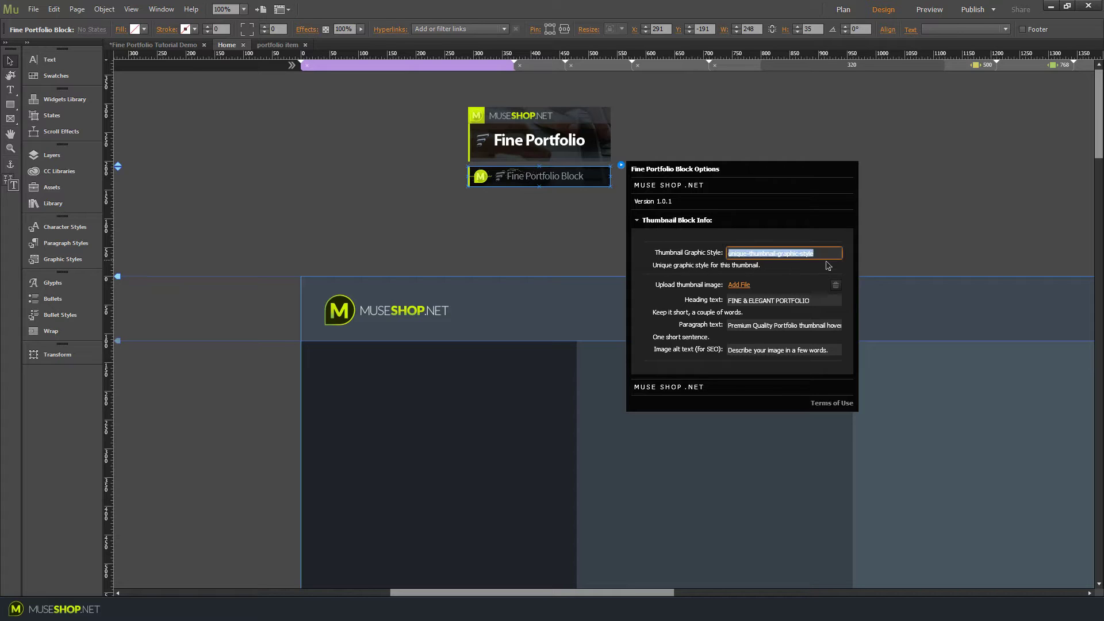
key(ctrl+v)
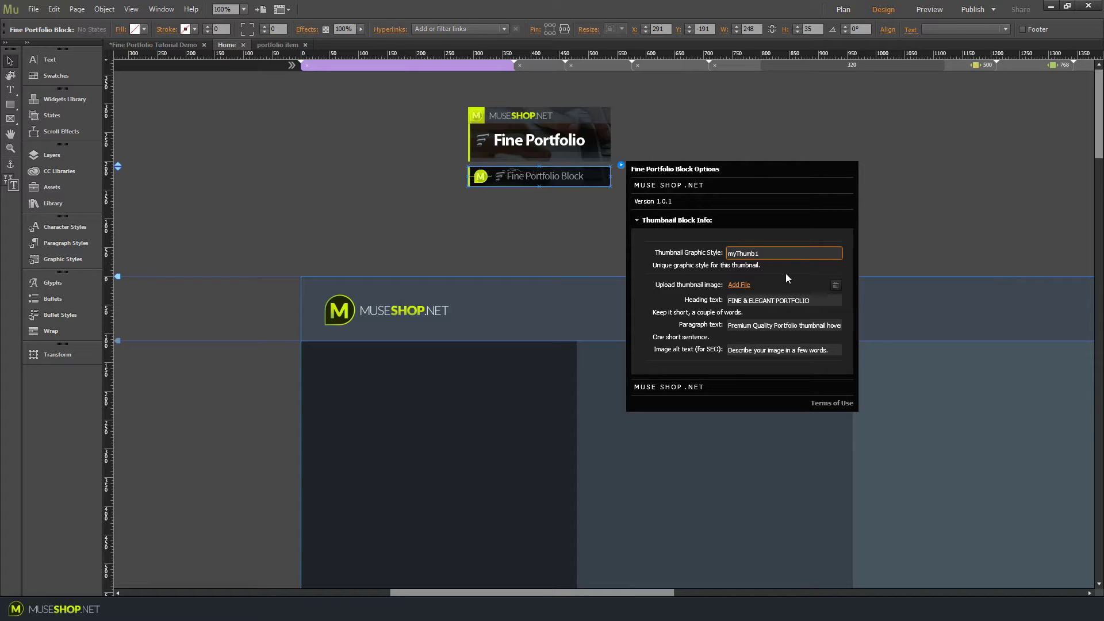
key(Return)
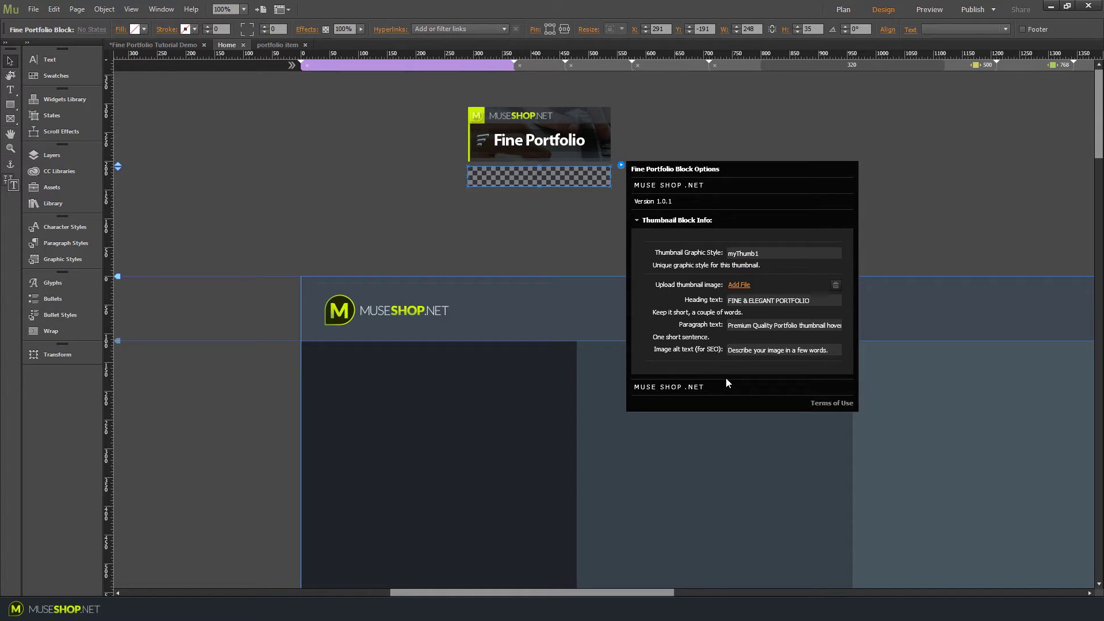
- Upload temp-img-1.jpg as the Fine Portfolio Block's thumbnail image and close the block's options
click(764, 253)
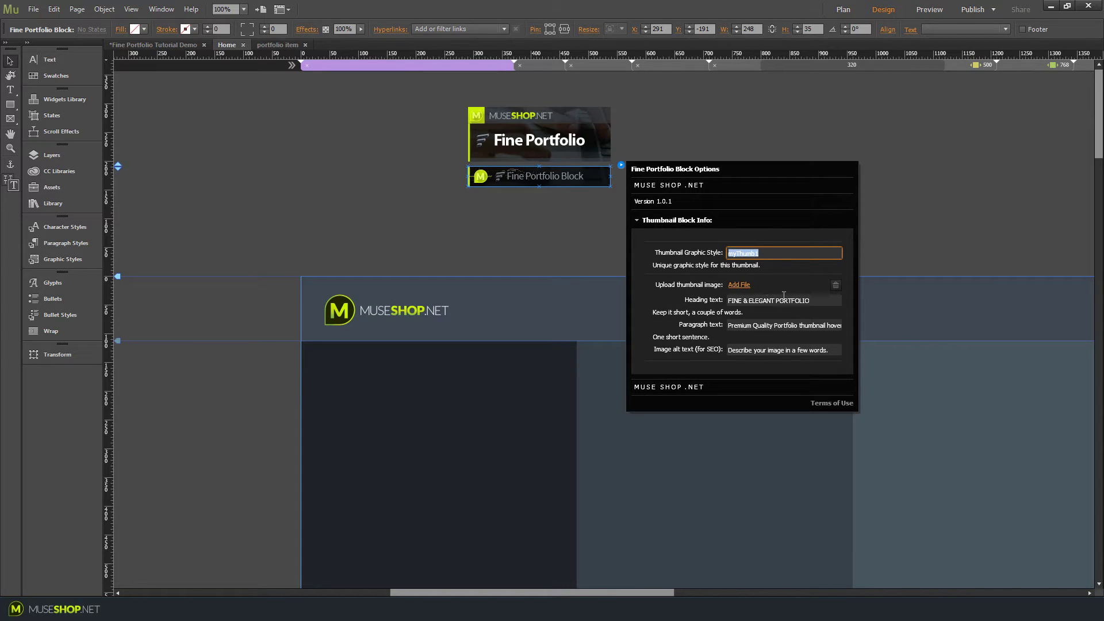
click(819, 302)
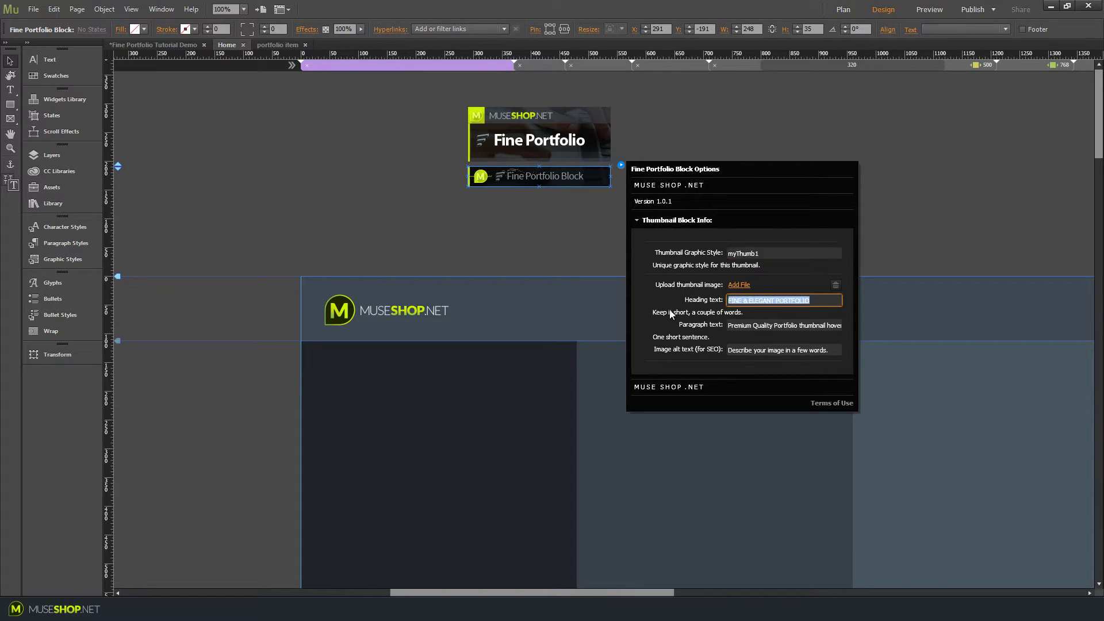
click(730, 327)
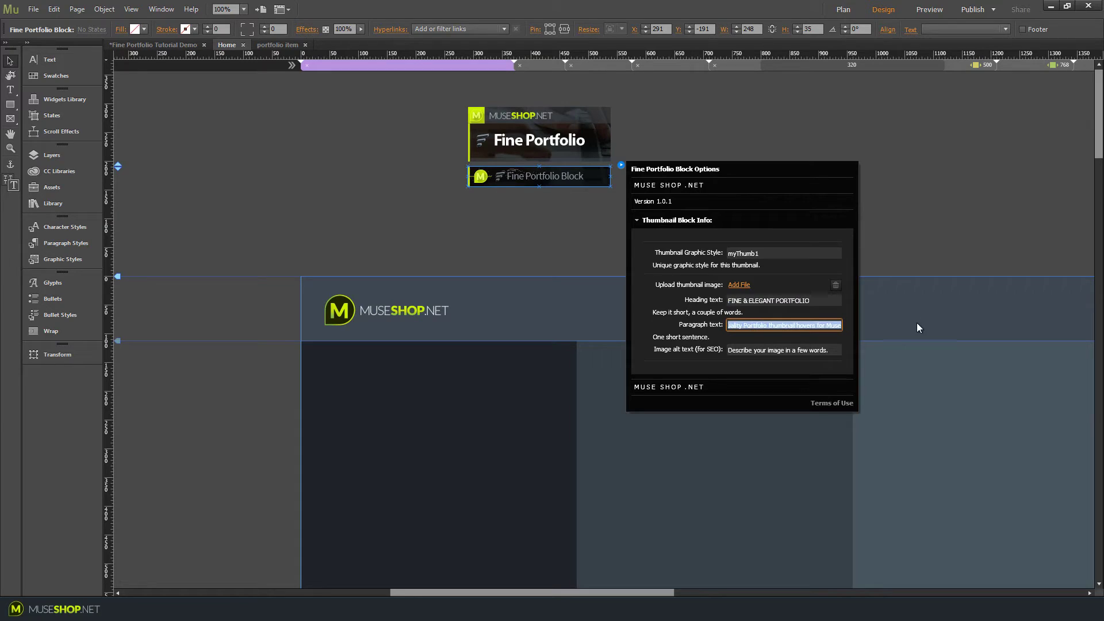
click(733, 352)
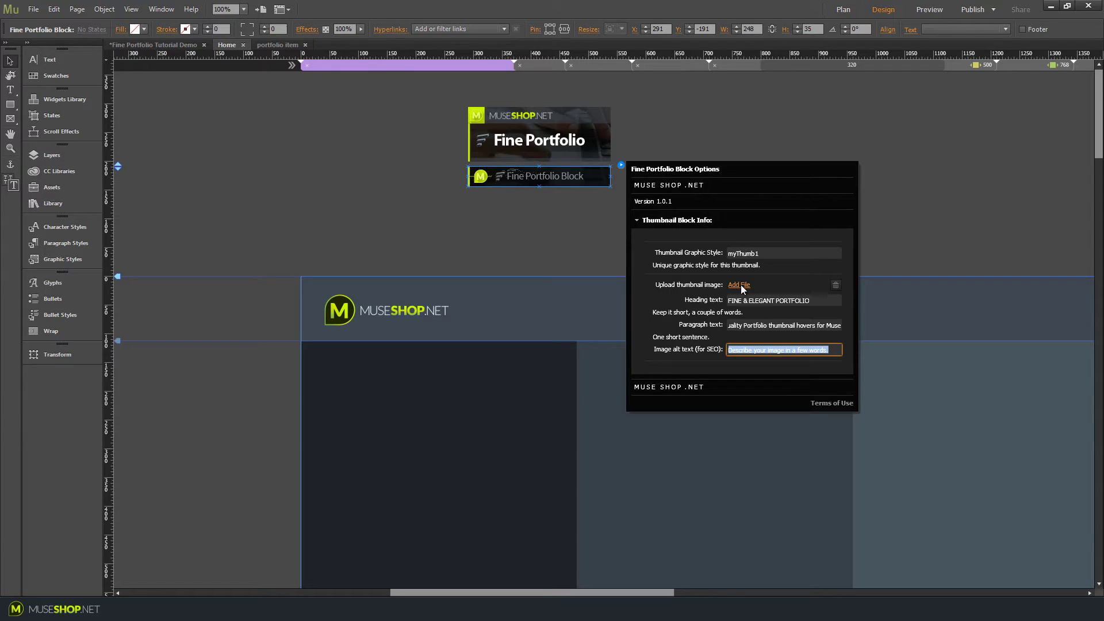
click(741, 286)
click(206, 81)
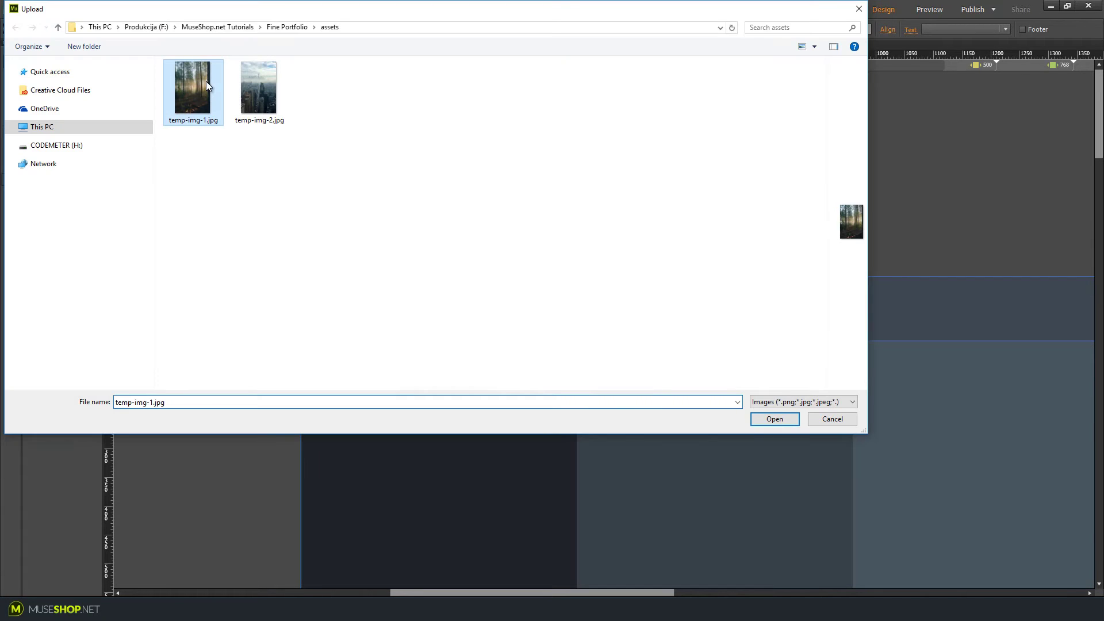
click(764, 425)
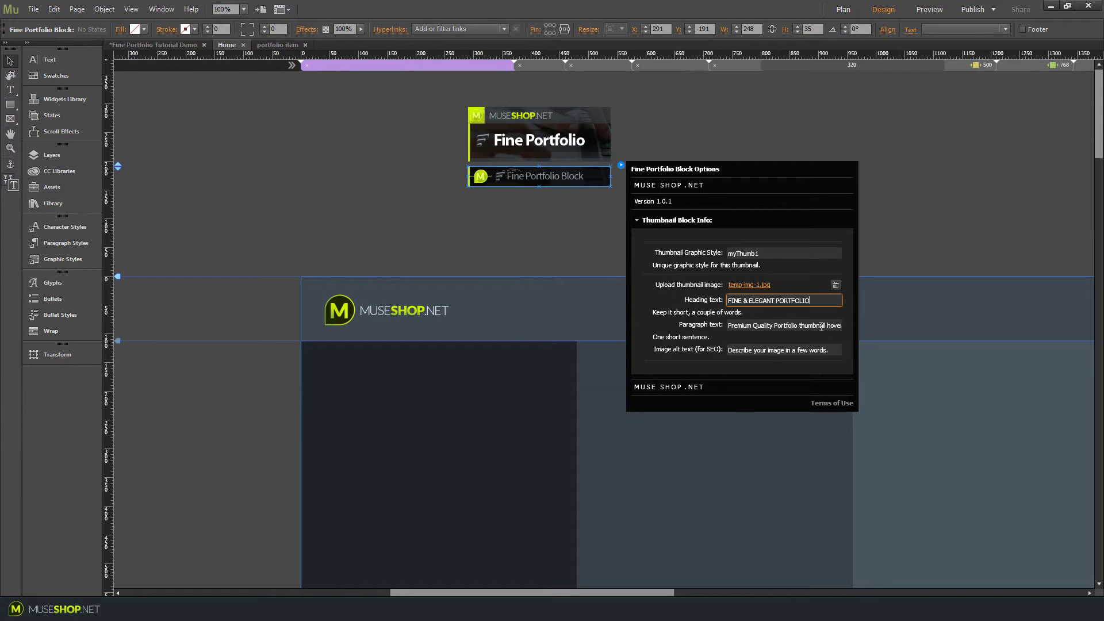
key(Tab)
key(Tab)
click(816, 301)
click(639, 219)
click(639, 220)
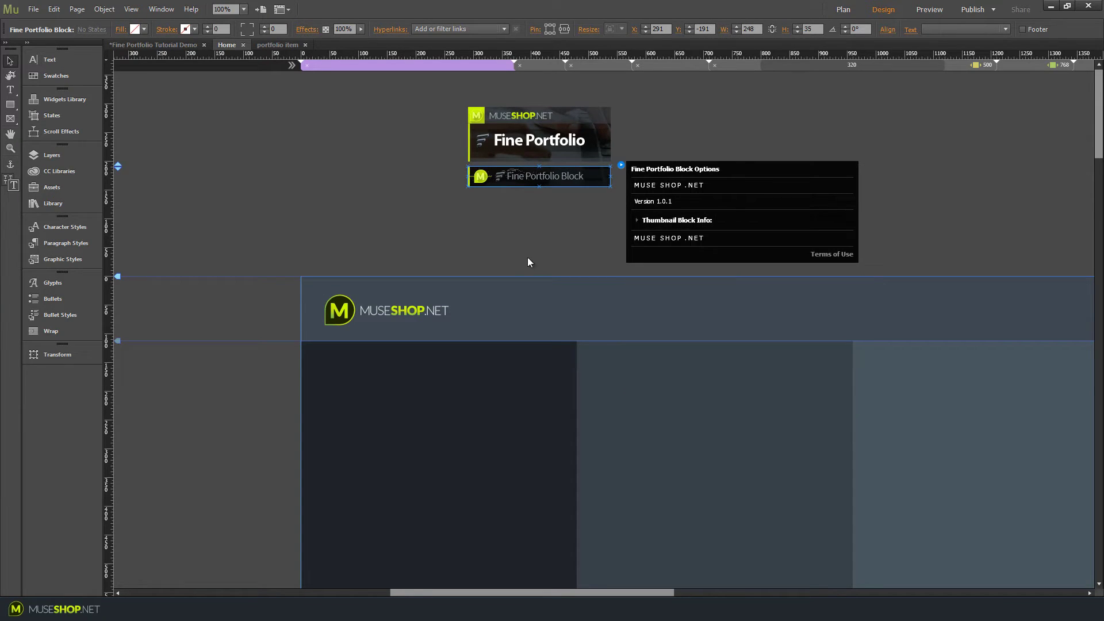
click(457, 233)
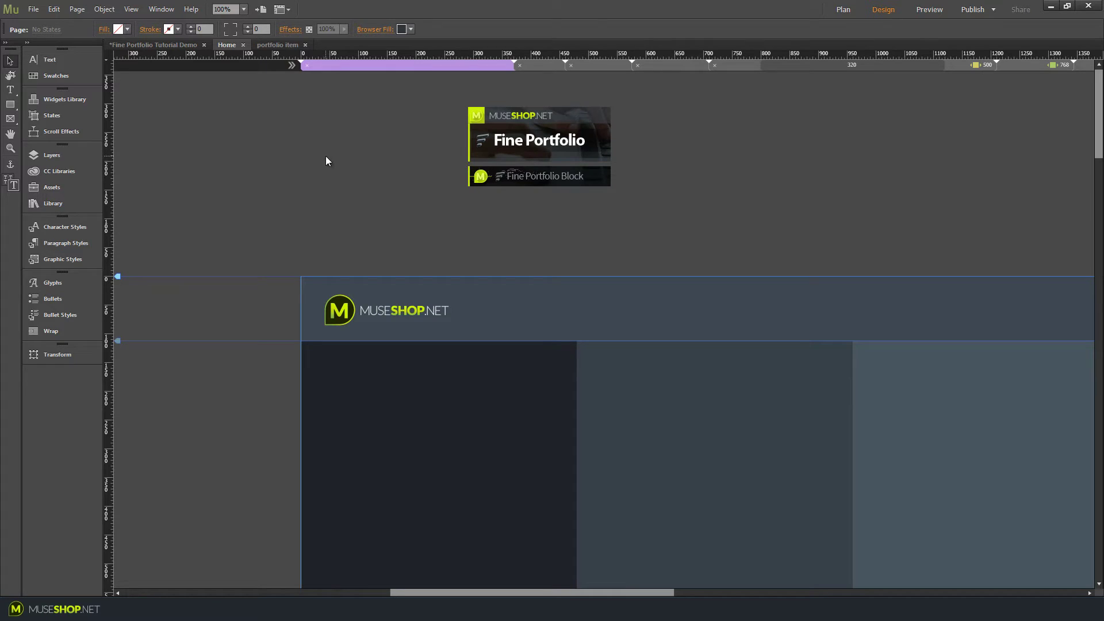
- Preview the Home page in a maximized browser and examine the first thumbnail's hover effect, heading and paragraph text
key(ctrl+alt+e)
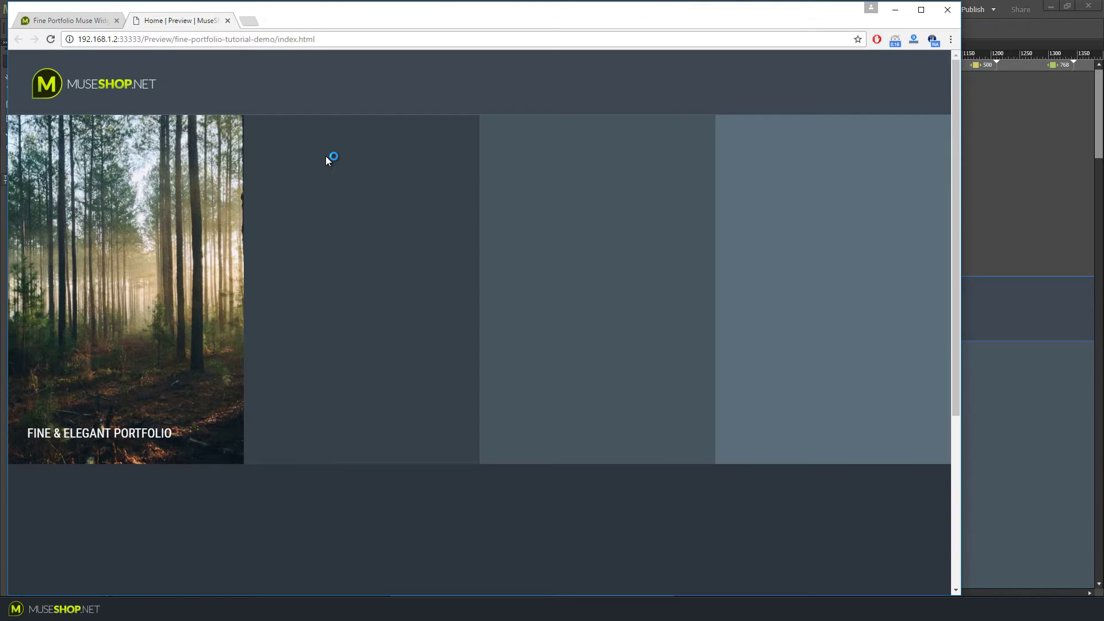
click(921, 10)
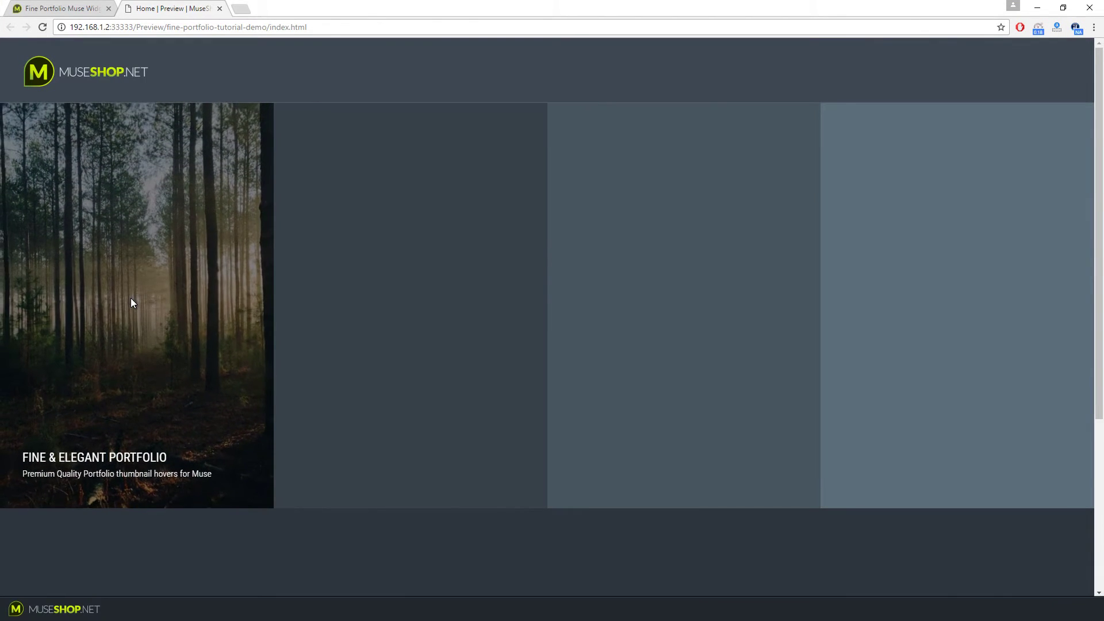
mouse_move(144, 290)
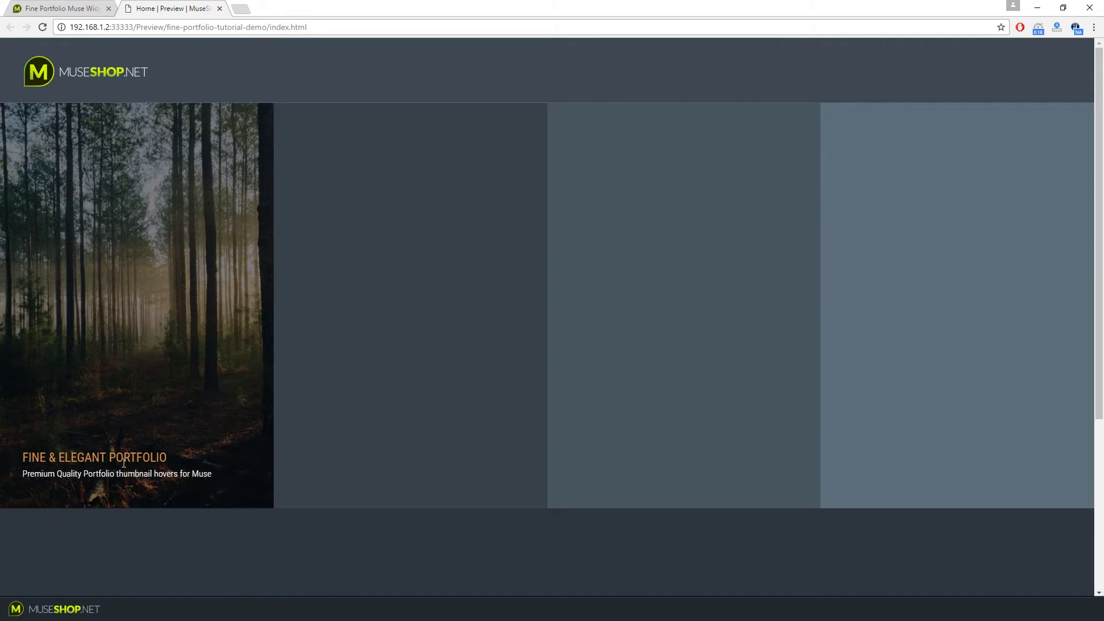
drag(23, 473, 105, 473)
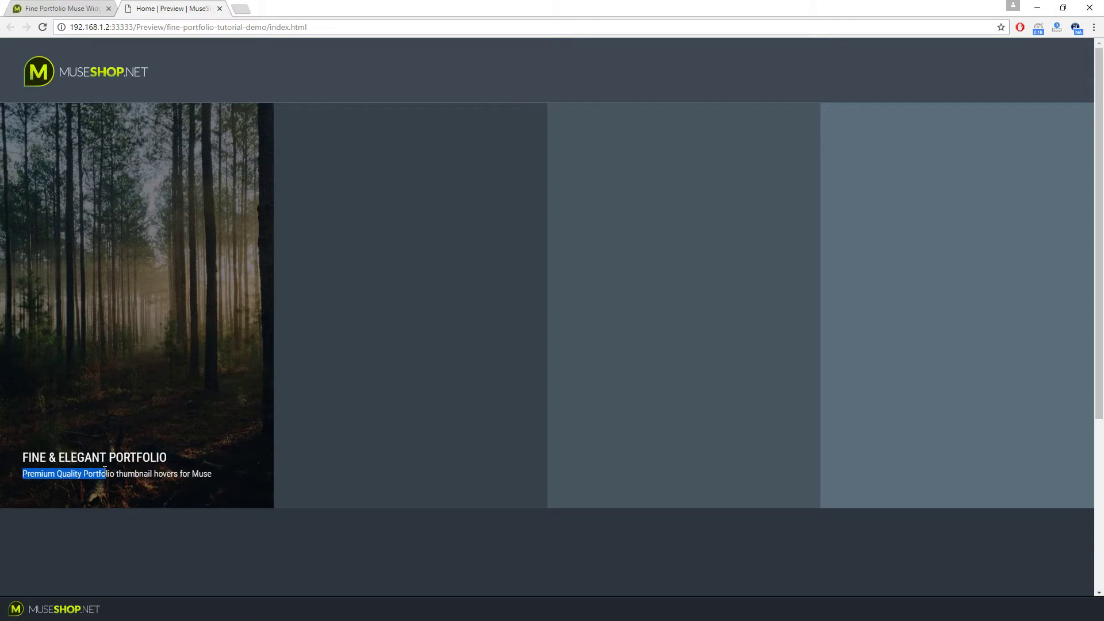
click(248, 354)
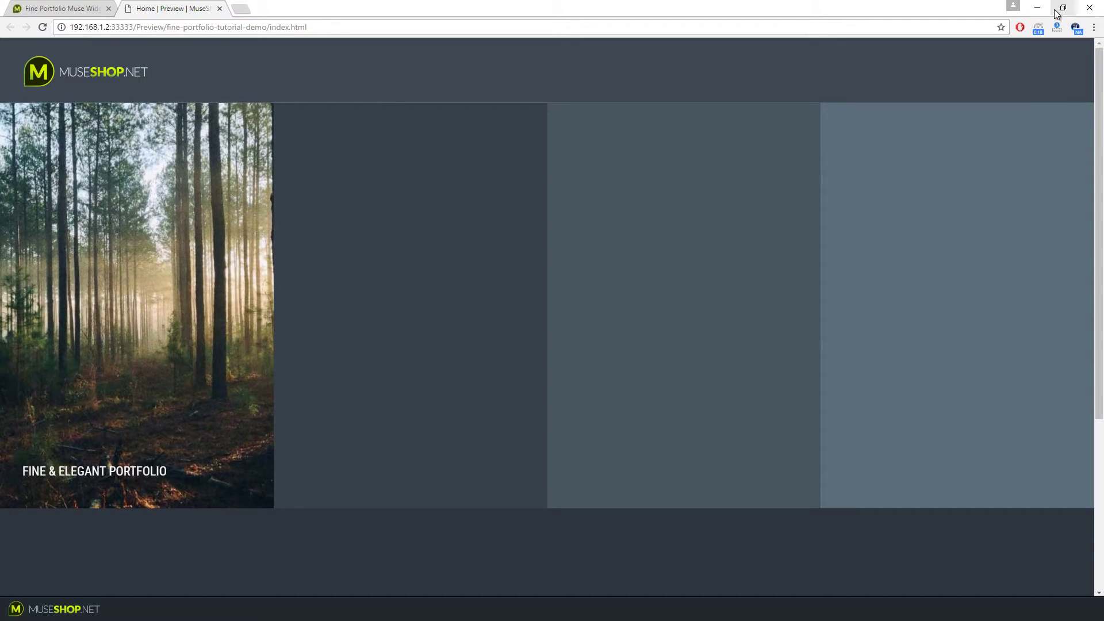
- Check the thumbnail's responsive behavior by narrowing and widening the restored browser preview window
click(1062, 7)
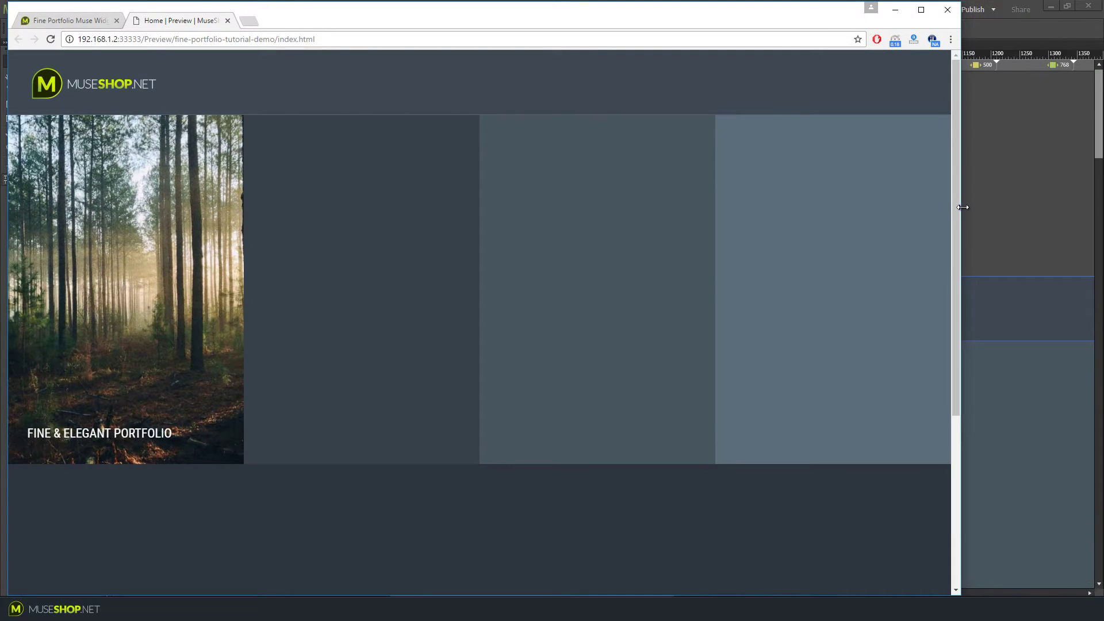
drag(962, 207, 599, 299)
drag(805, 318, 948, 320)
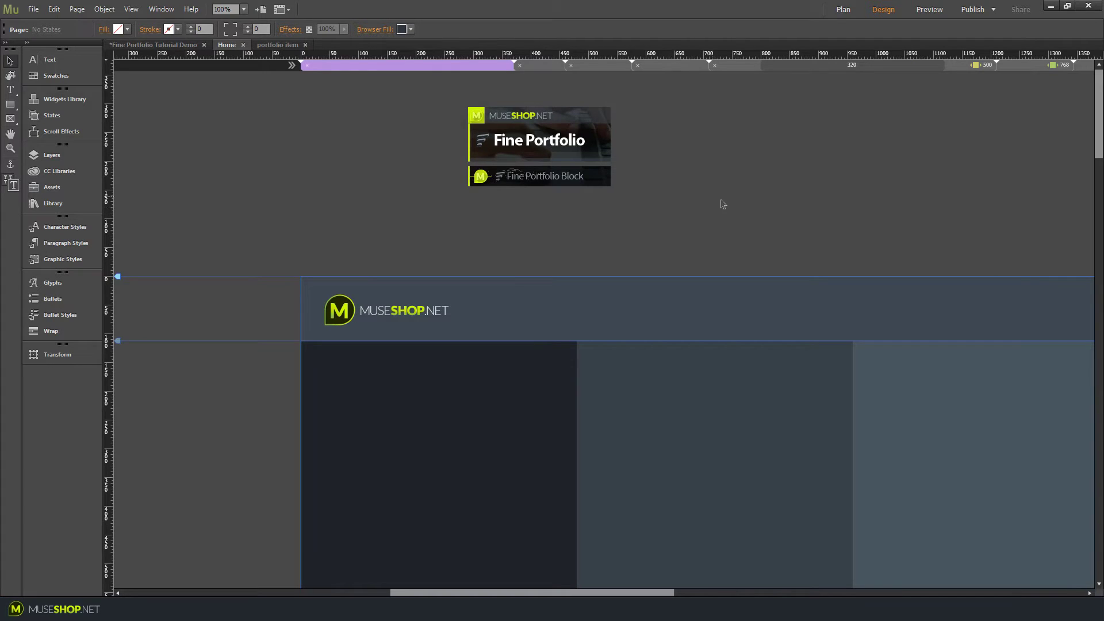
- Nudge the Fine Portfolio Block up 8 px and place a duplicate directly beneath it at Y -164
click(569, 182)
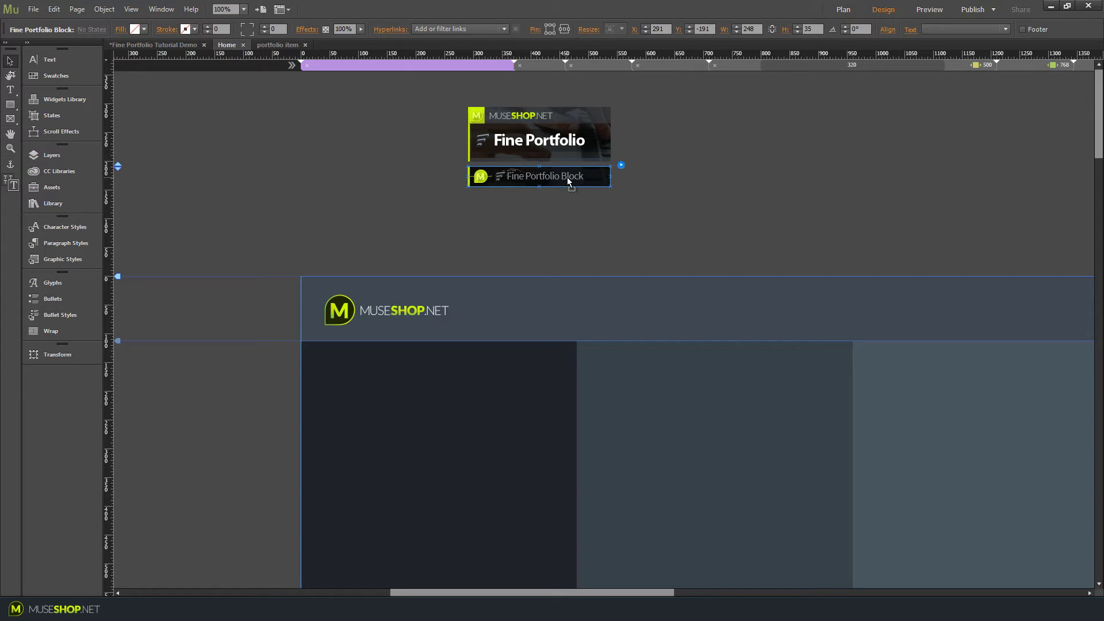
key(Up)
key(Up)
key(Up)
key(Up)
key(Up)
key(Up)
key(Up)
key(Up)
drag(594, 178, 592, 199)
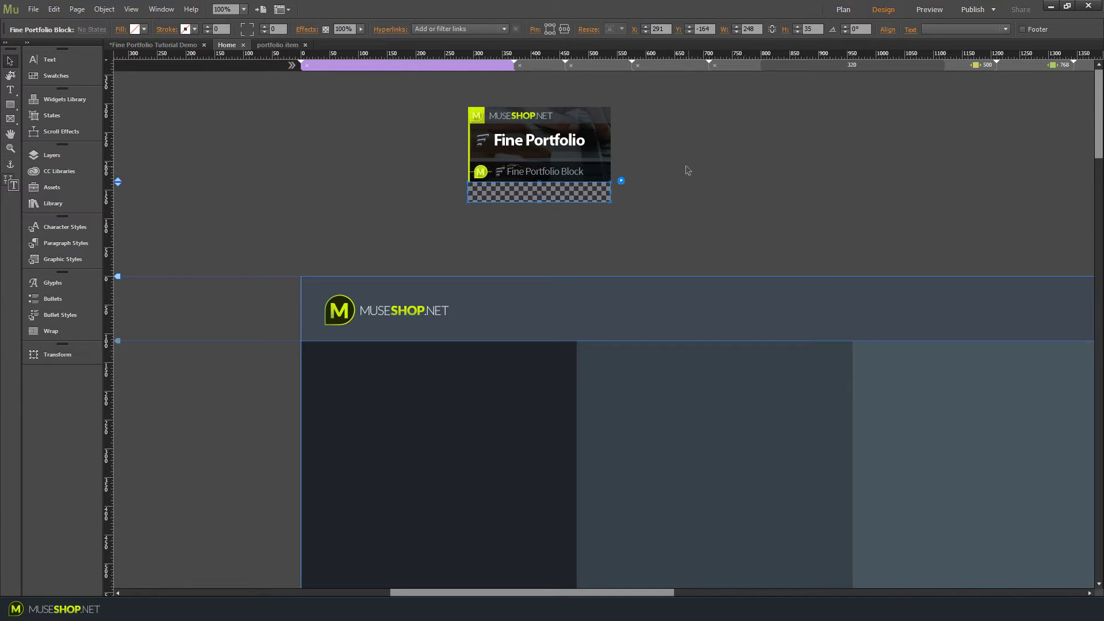
- Change the Thumbnail Graphic Style name in the duplicated Fine Portfolio Block's options
click(621, 182)
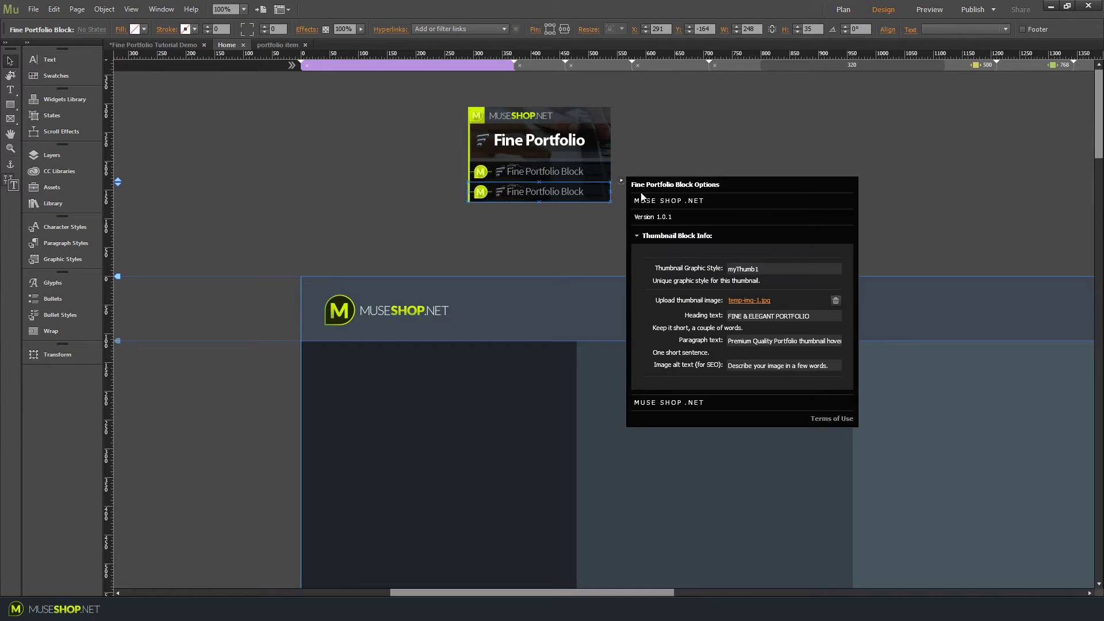
click(756, 269)
key(Return)
click(195, 214)
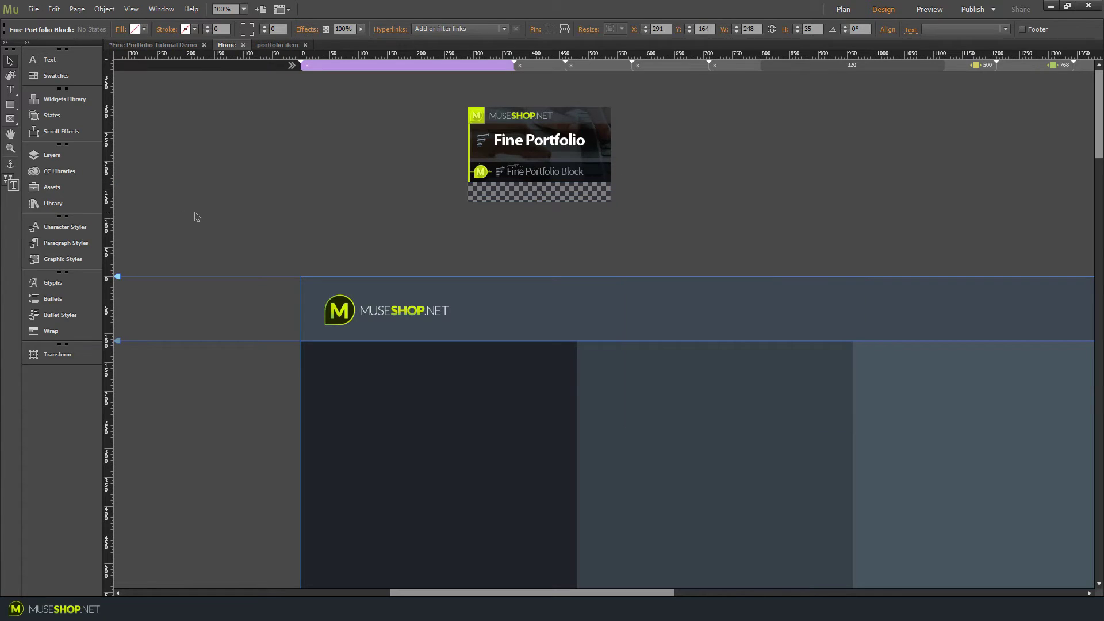
- Create a graphic style named myThumb2 from the second rectangle
click(687, 412)
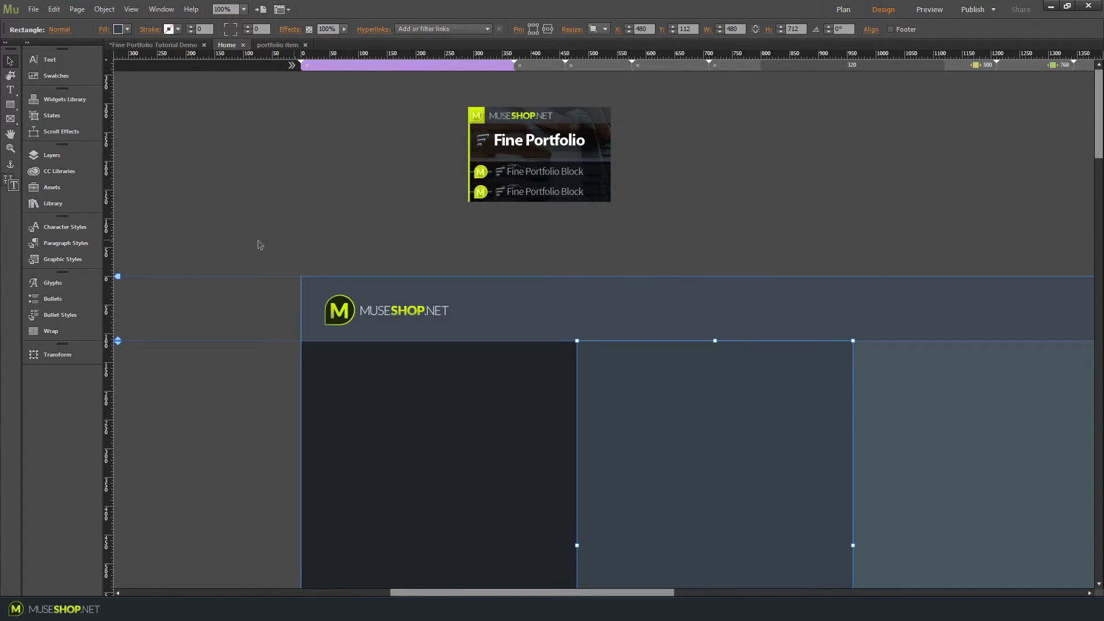
click(71, 260)
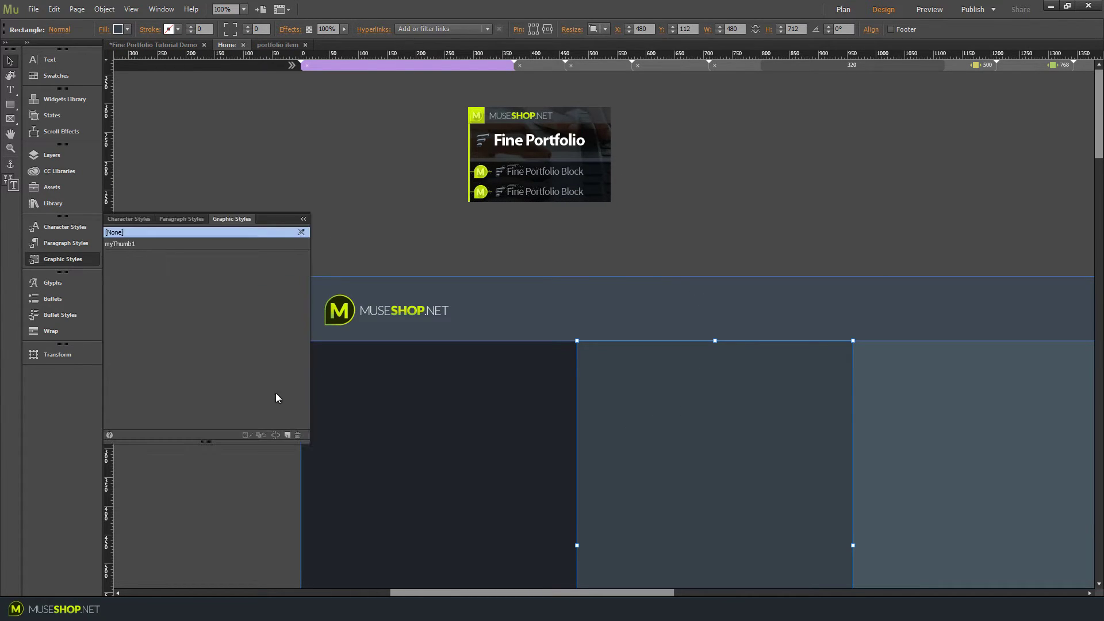
alt+click(288, 435)
text(myThumb2)
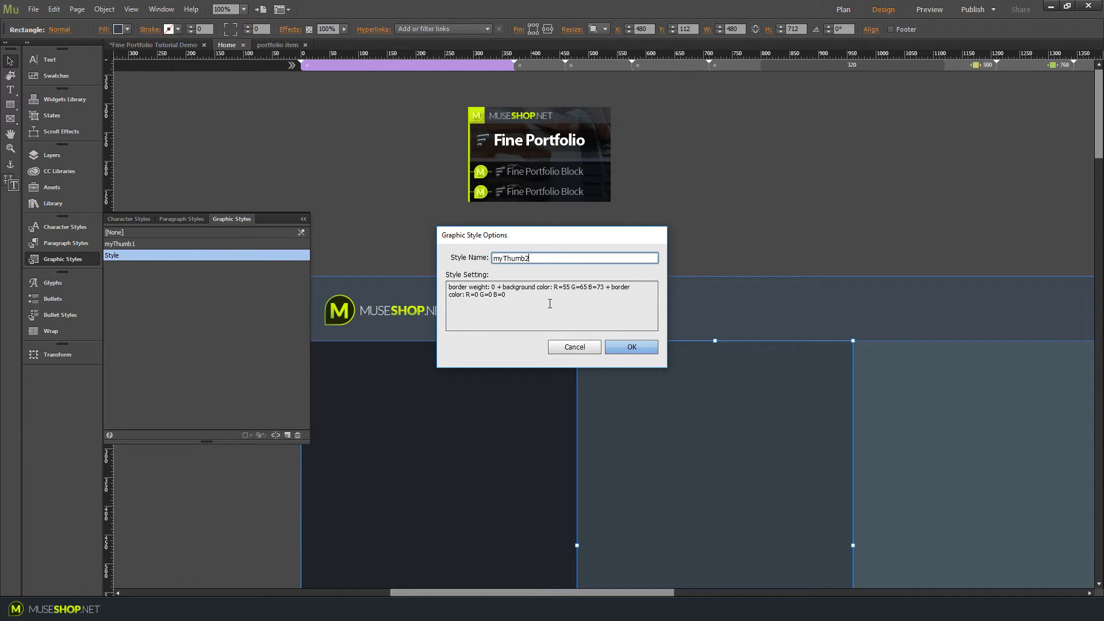
key(Return)
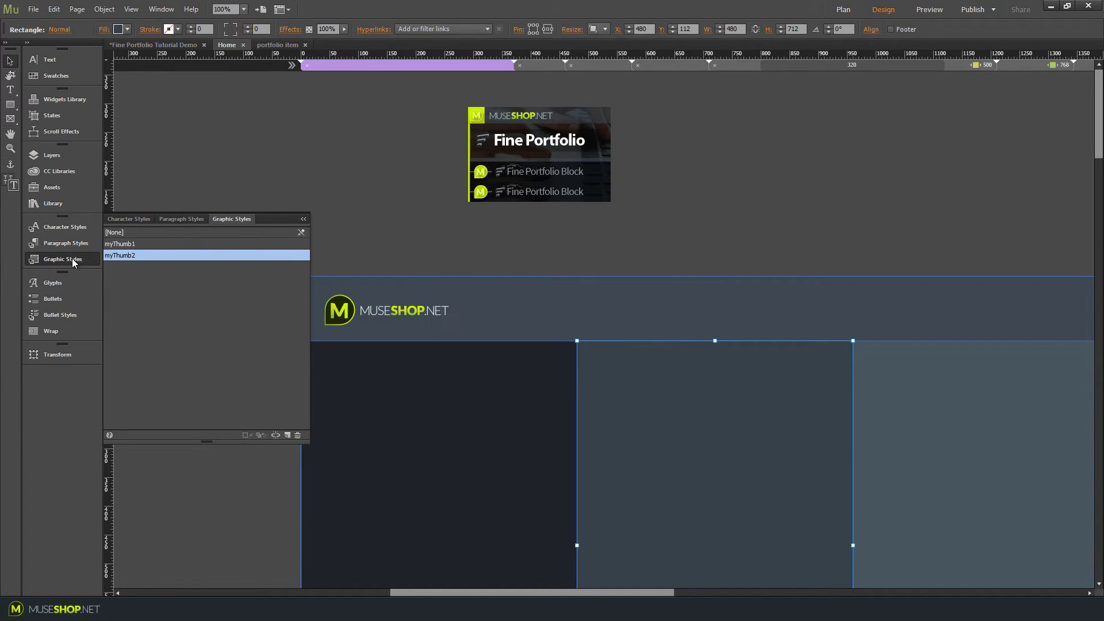
click(64, 260)
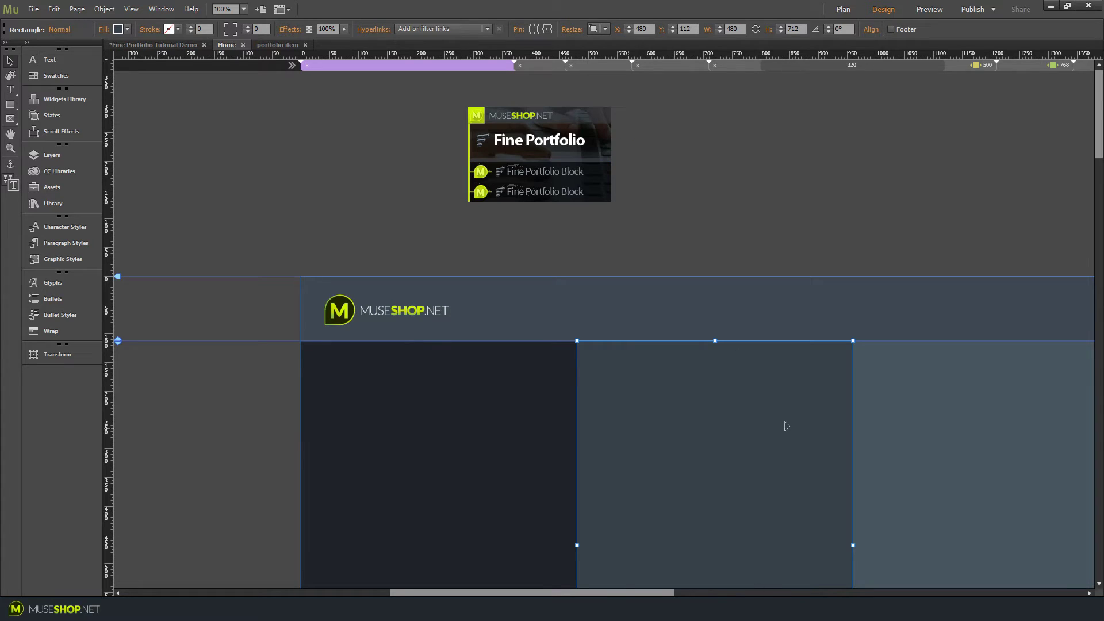
- Upload temp-img-2.jpg as the thumbnail image of the second Fine Portfolio Block
click(609, 199)
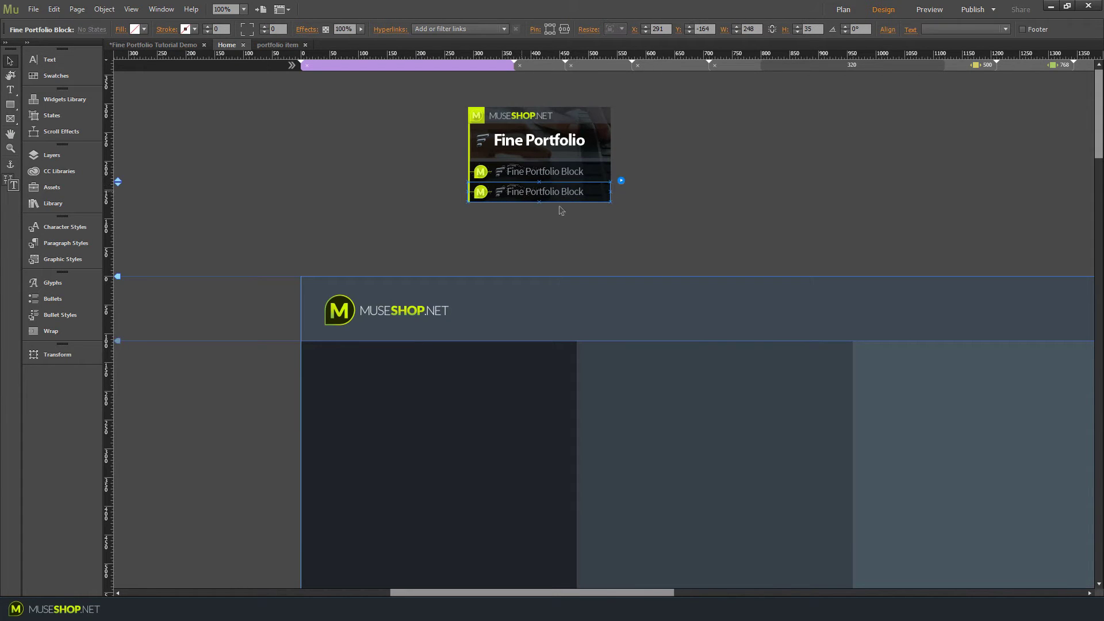
click(622, 180)
click(735, 268)
click(259, 89)
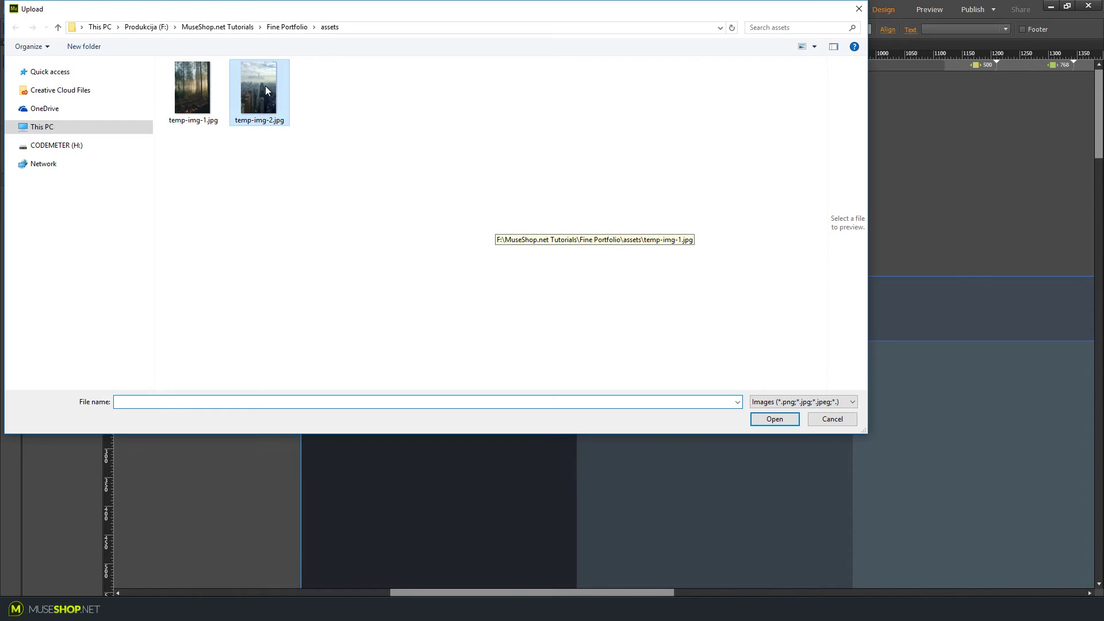
click(773, 419)
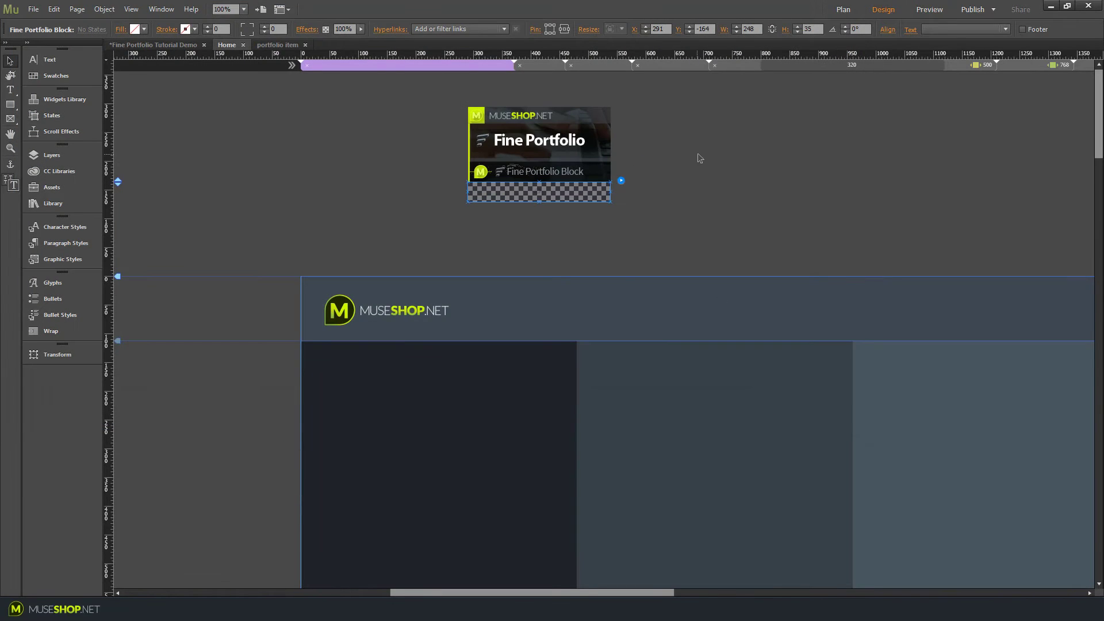
- Set the second block's heading text to SOMETHING ELSE HERE
click(782, 315)
key(ctrl+a)
text(SOMETHING ELS)
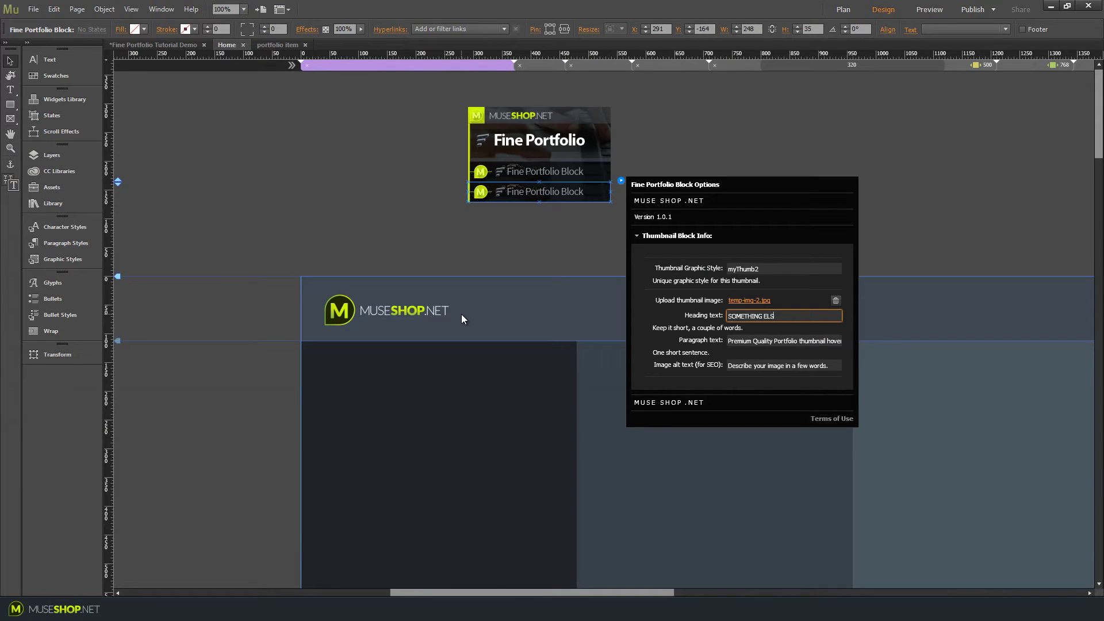
text(E HERE)
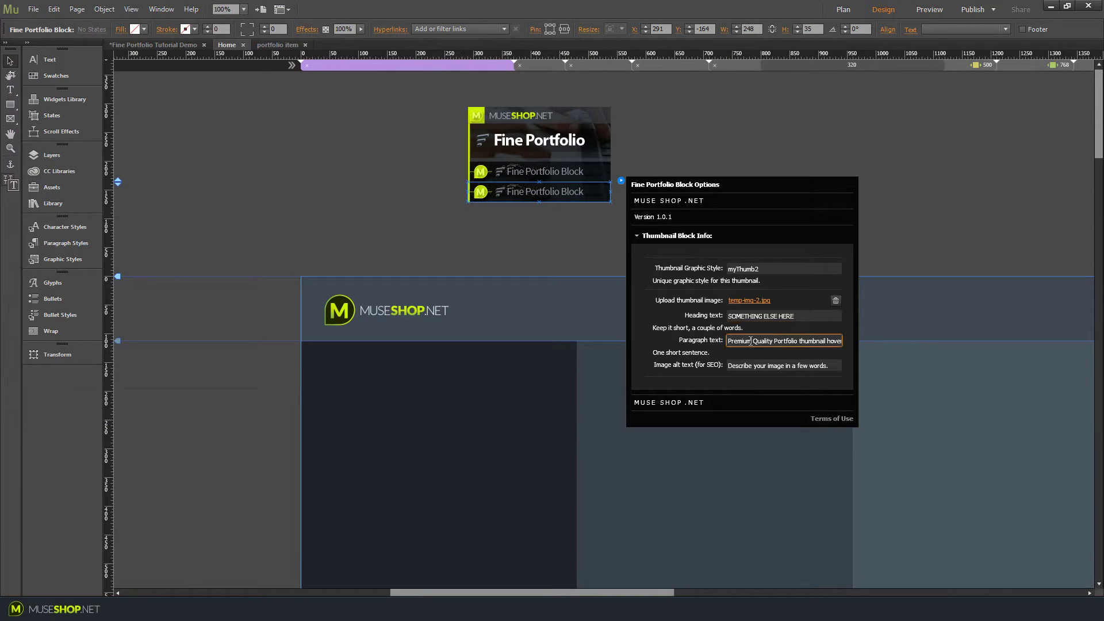
key(Tab)
- Replace the first word of the second block's paragraph text with Awesome, and close the block options
click(753, 342)
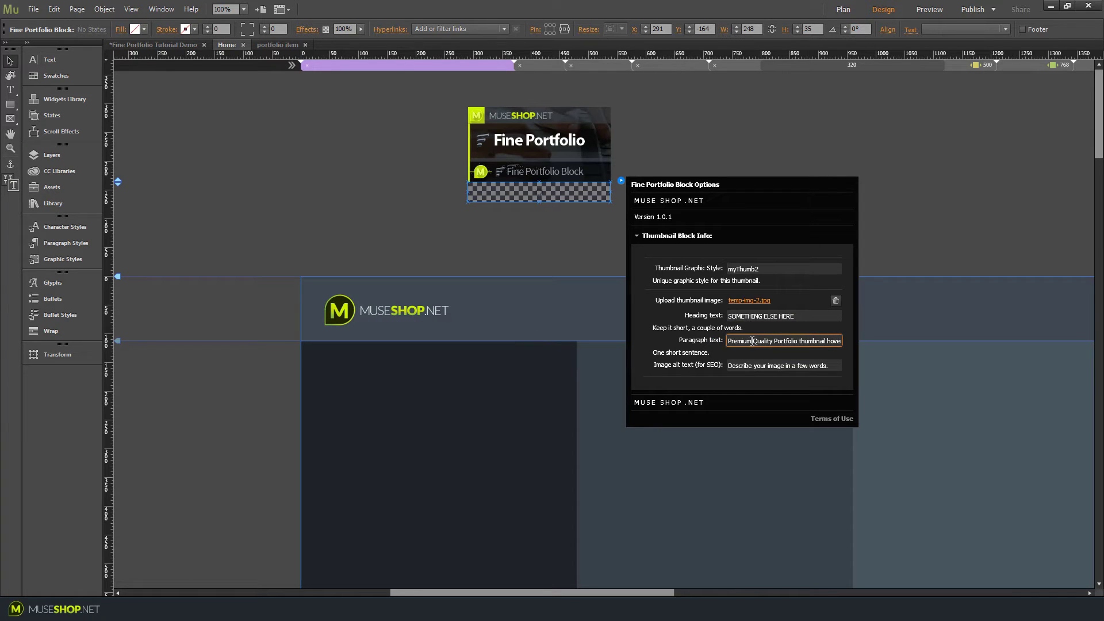
double_click(744, 340)
text(Awesome)
click(837, 365)
key(ctrl+a)
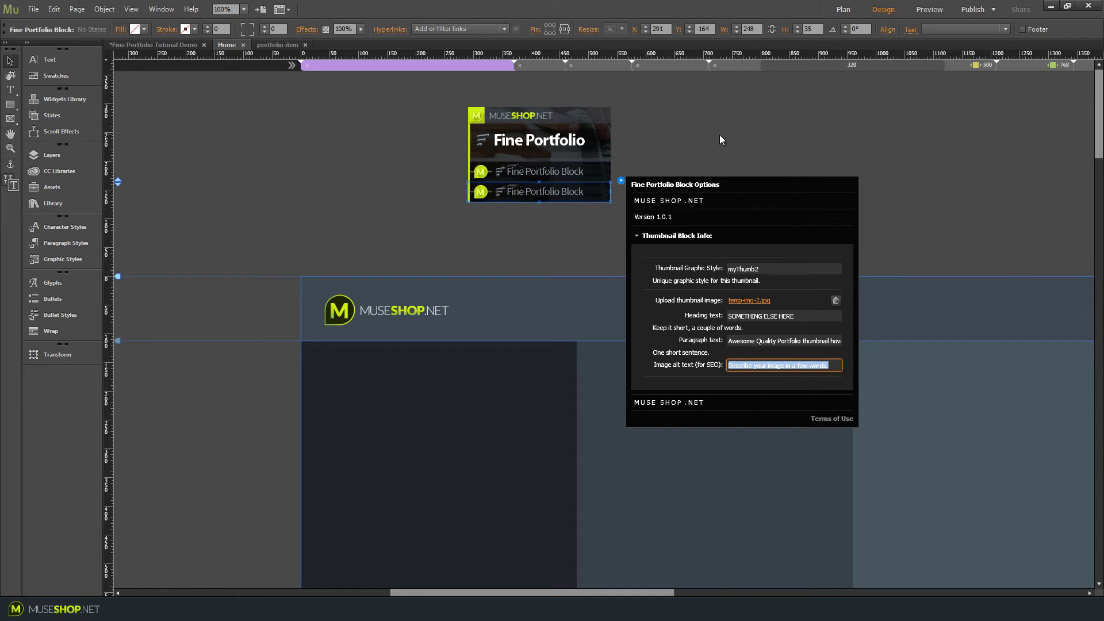
click(862, 173)
- Preview the page in the browser, narrow the window, and check the layout and hover effects of both thumbnails
key(ctrl+shift+e)
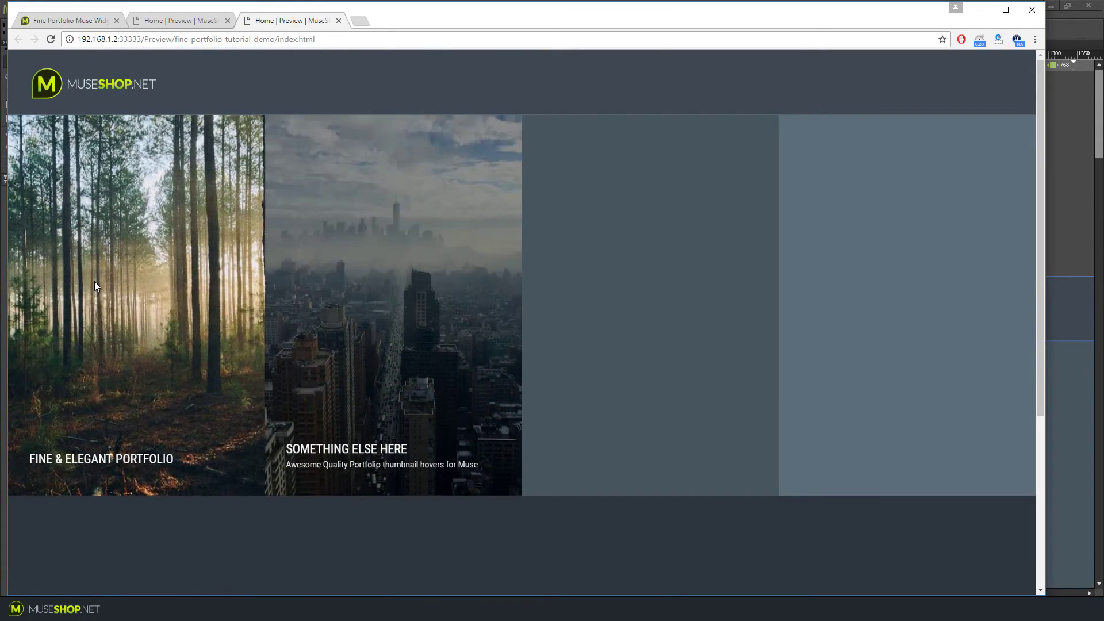
drag(1047, 293, 1035, 360)
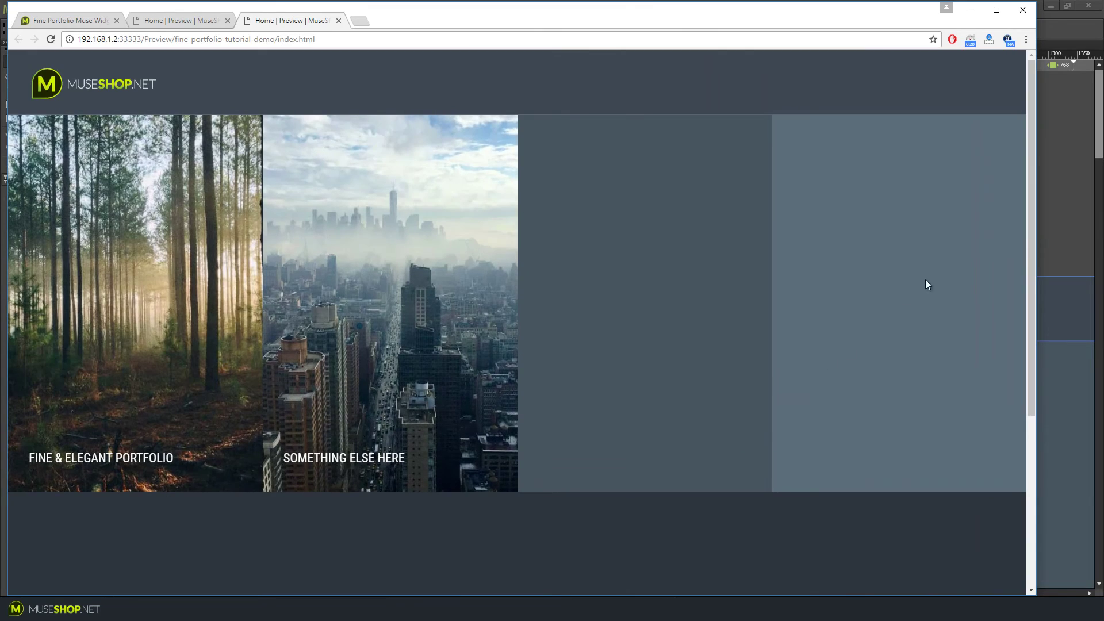
drag(1035, 311, 950, 379)
click(981, 367)
key(alt+Tab)
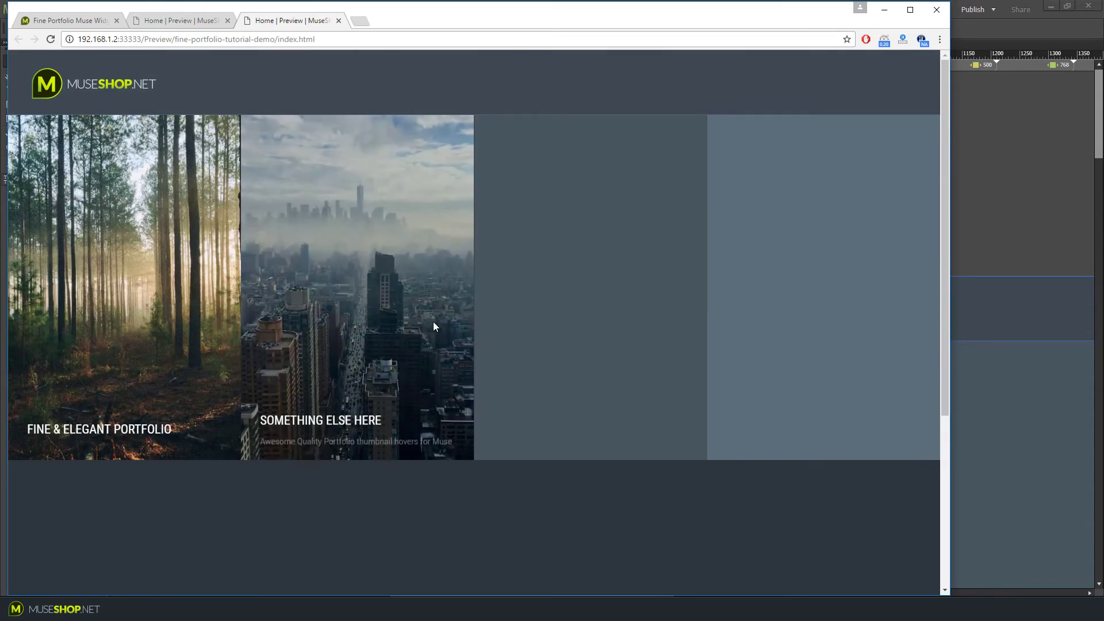
mouse_move(94, 315)
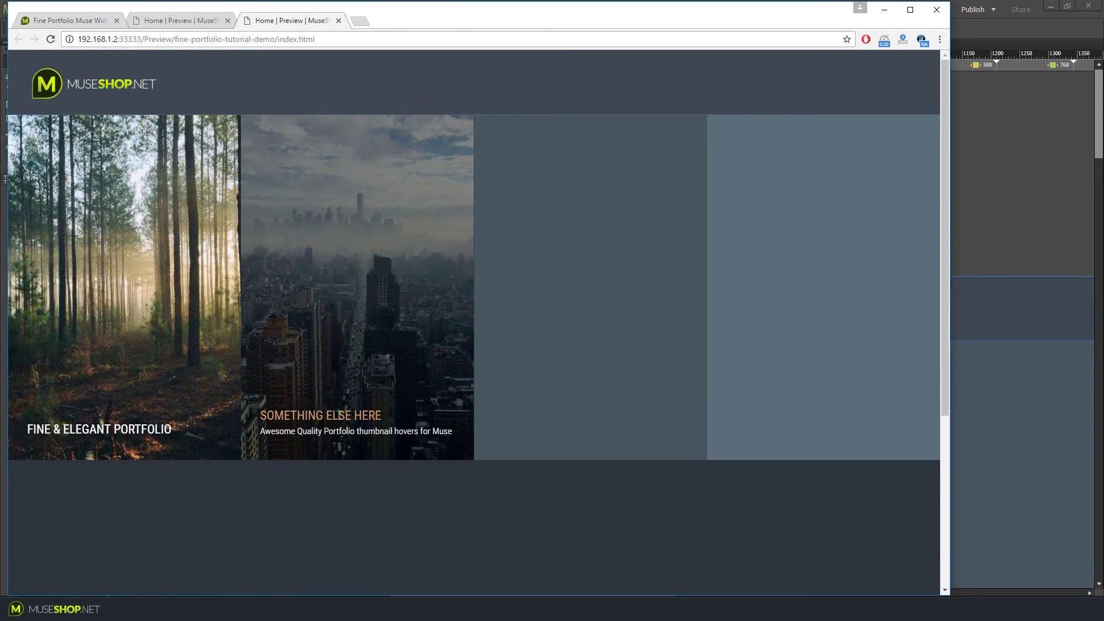
click(1003, 167)
- Open Google Fonts from the Fine Portfolio Engine's styling options and browse the font directory in a maximized window
click(598, 138)
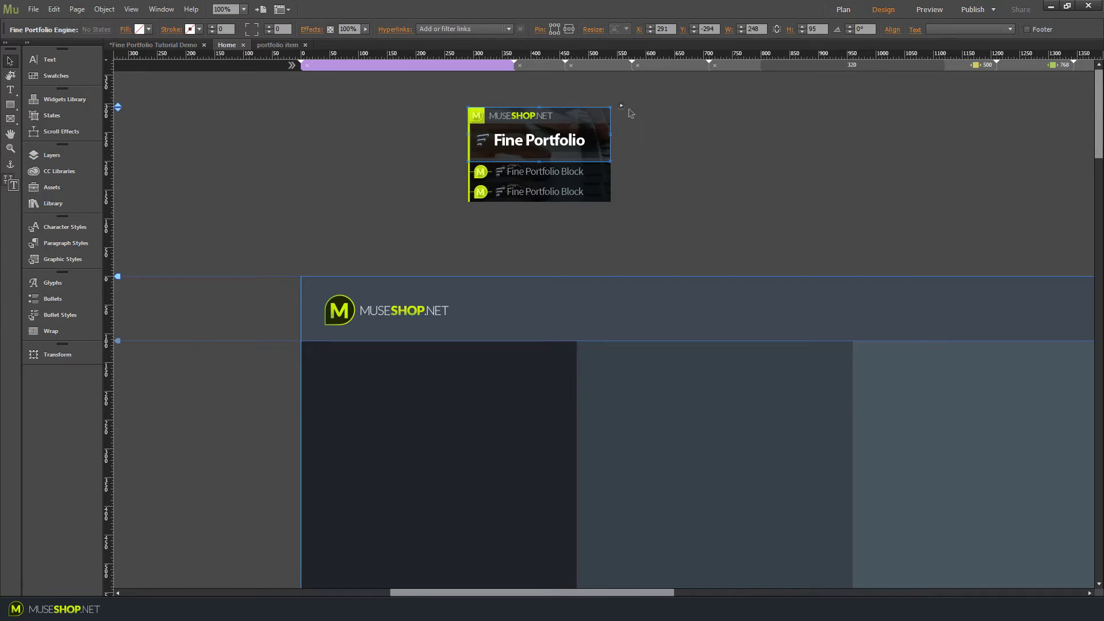
click(622, 106)
click(668, 175)
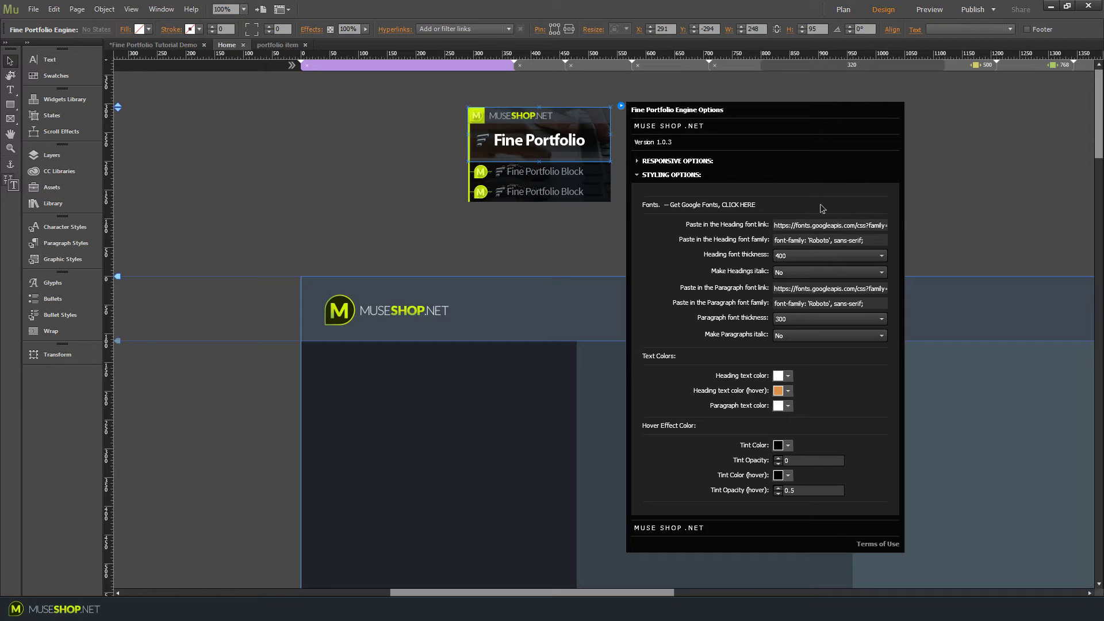
click(735, 206)
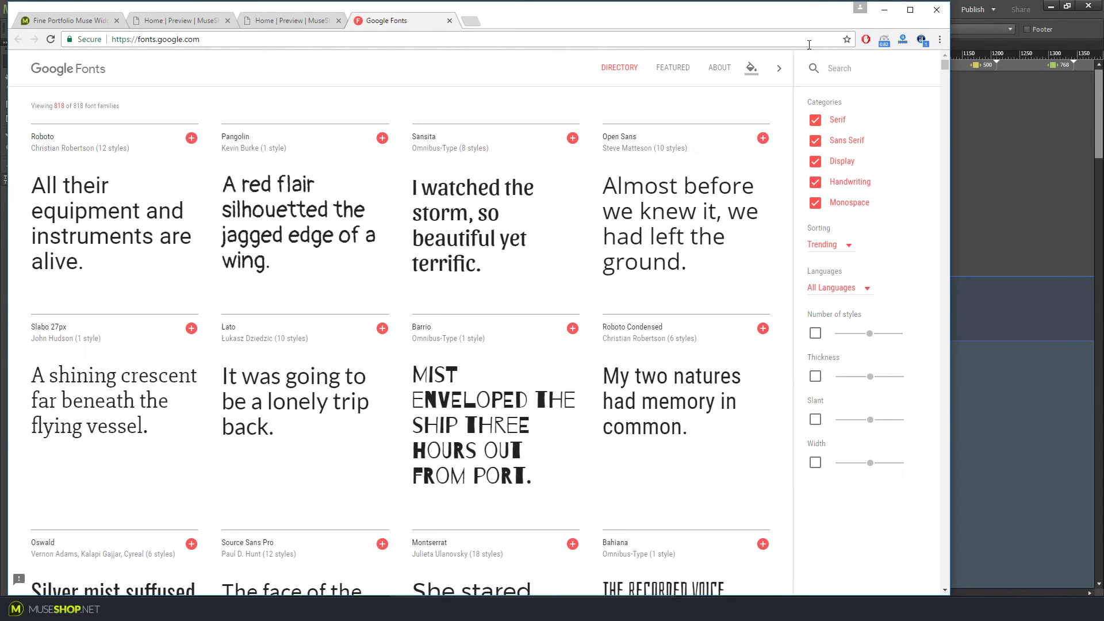
double_click(828, 8)
scroll(829, 103, down, 15)
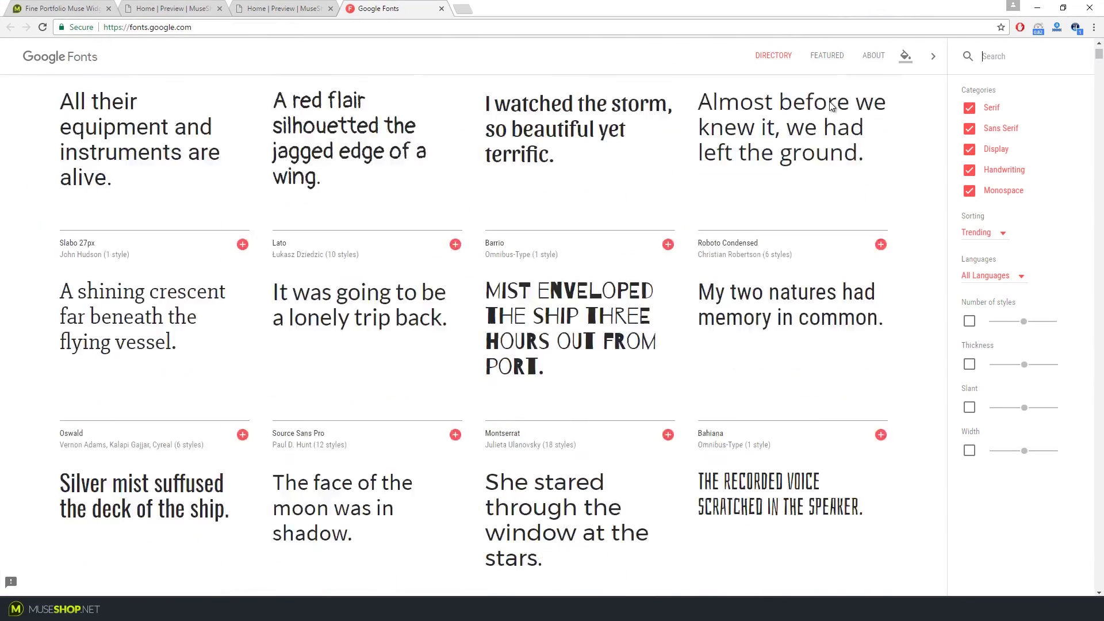
scroll(832, 106, down, 5)
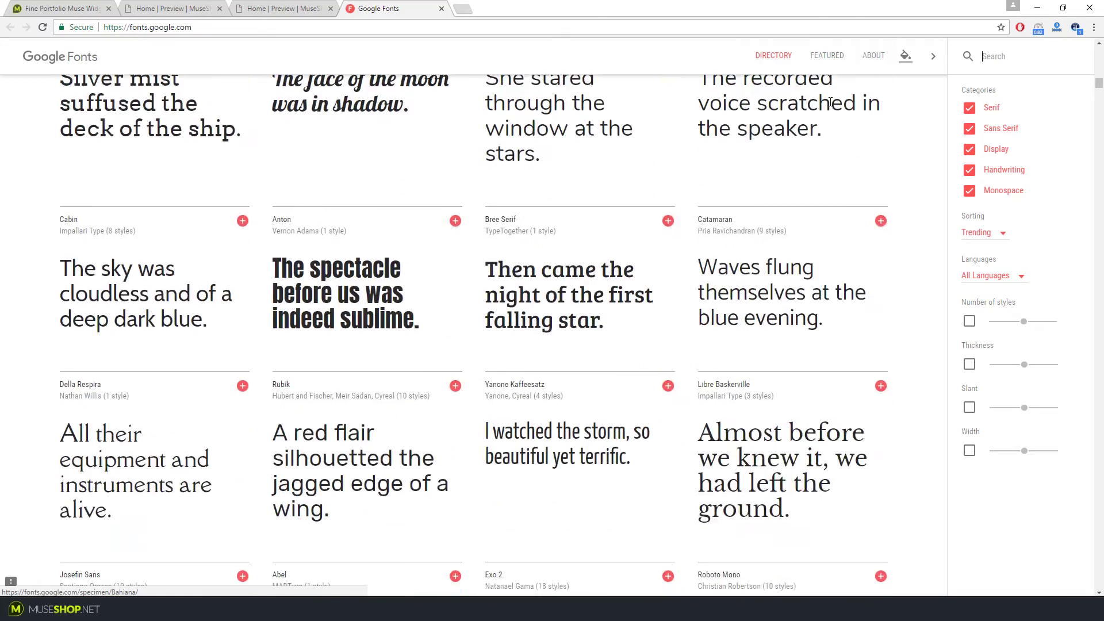
scroll(829, 207, up, 15)
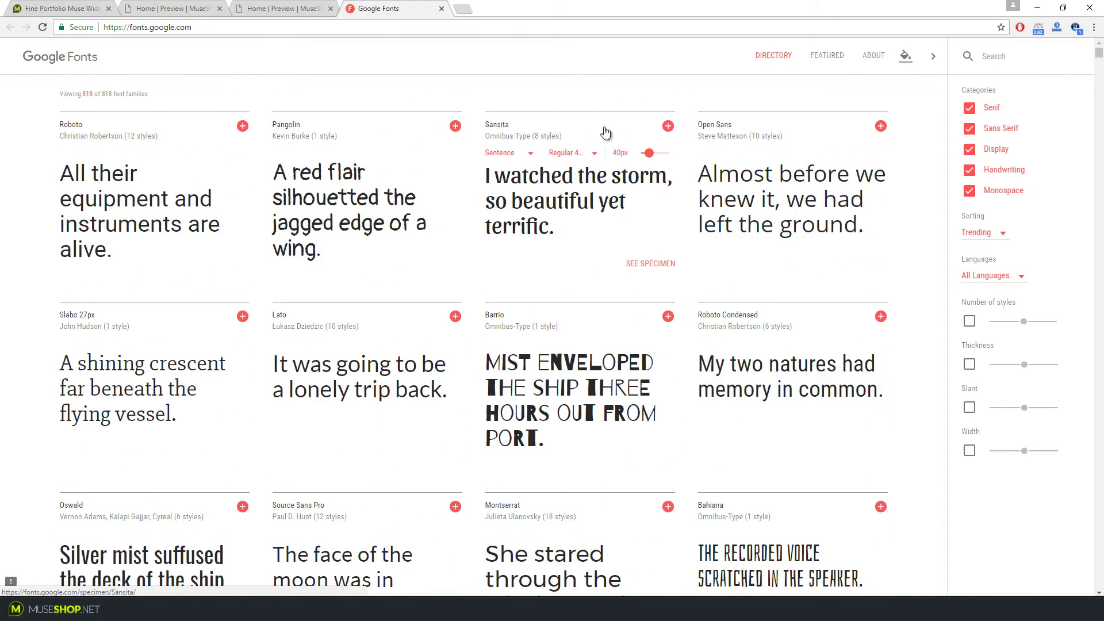
- Select the Sansita font family and show its customization options
click(668, 127)
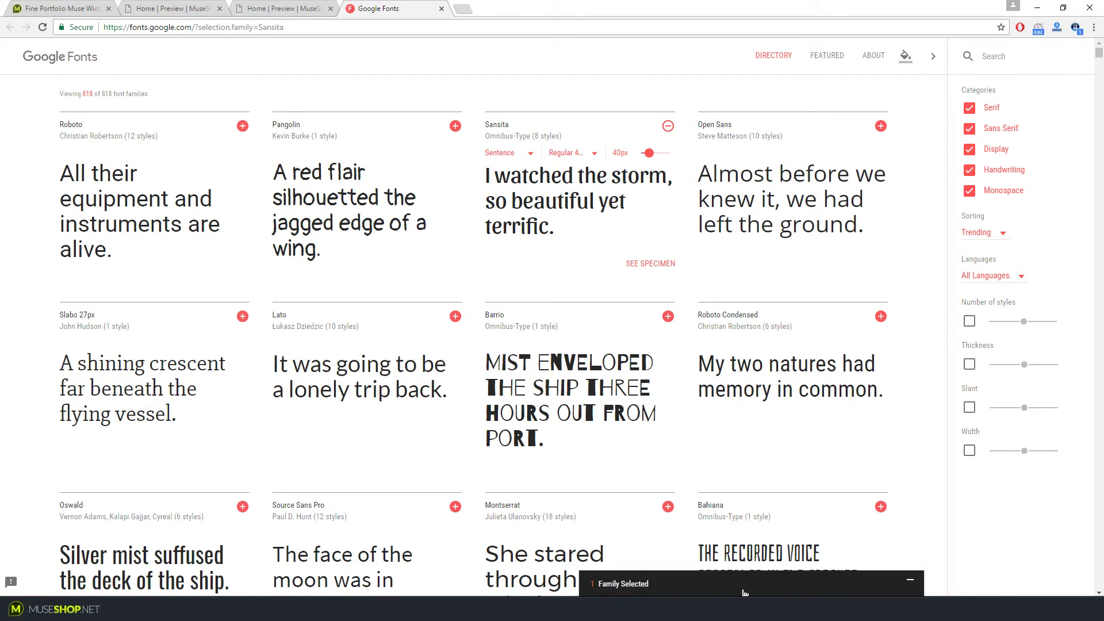
click(746, 587)
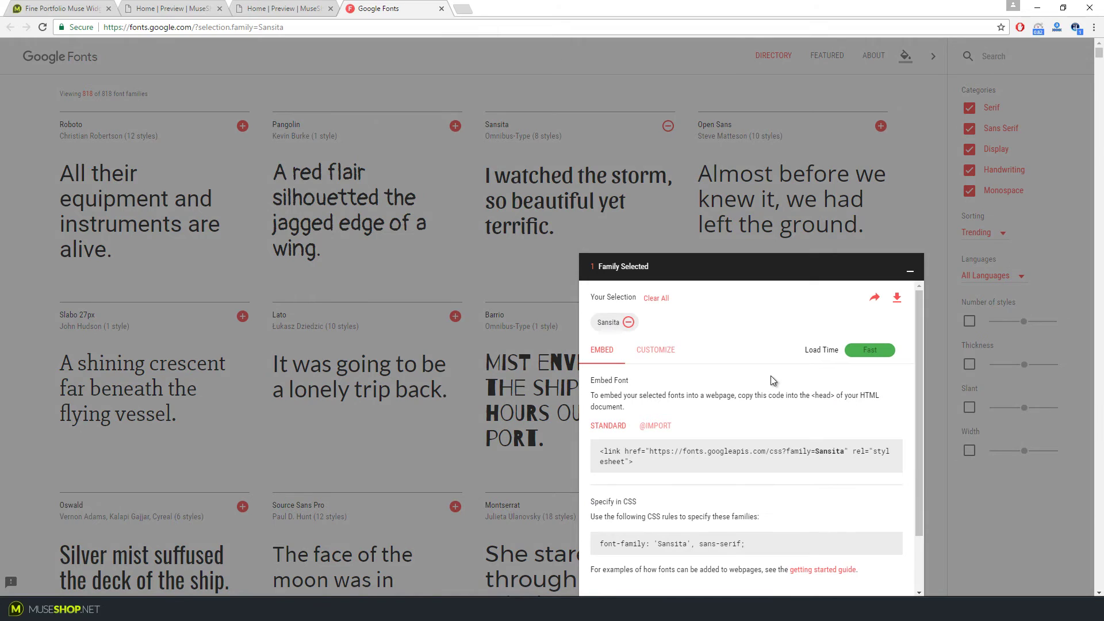
click(667, 352)
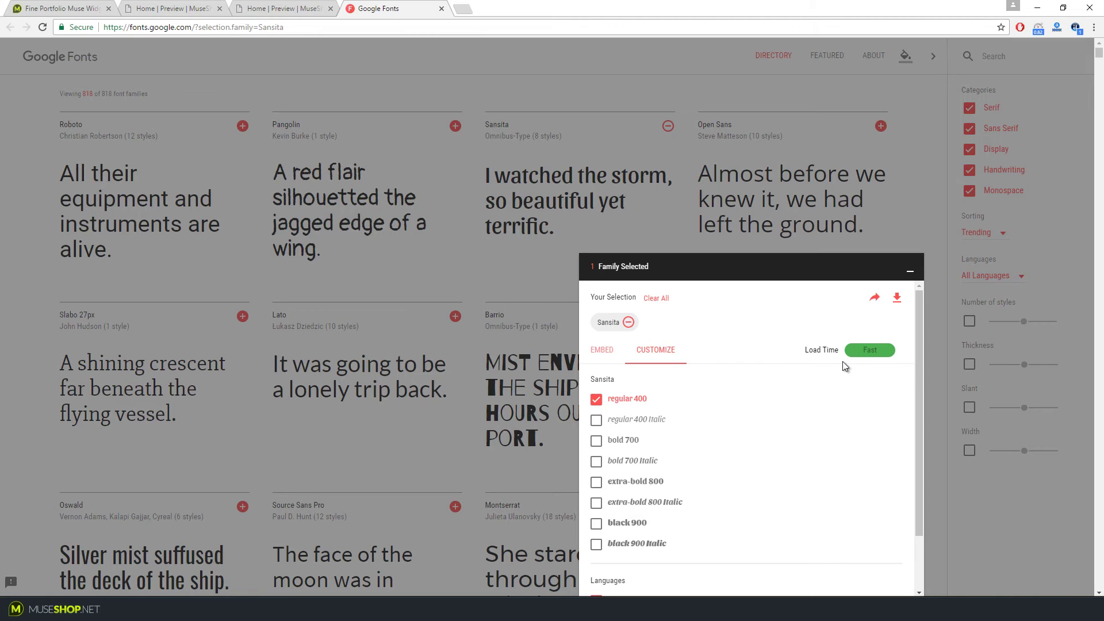
- Add Sansita's regular 400 Italic, bold 700, bold 700 Italic, extra-bold 800 and extra-bold 800 Italic styles to the selection
click(596, 420)
click(596, 441)
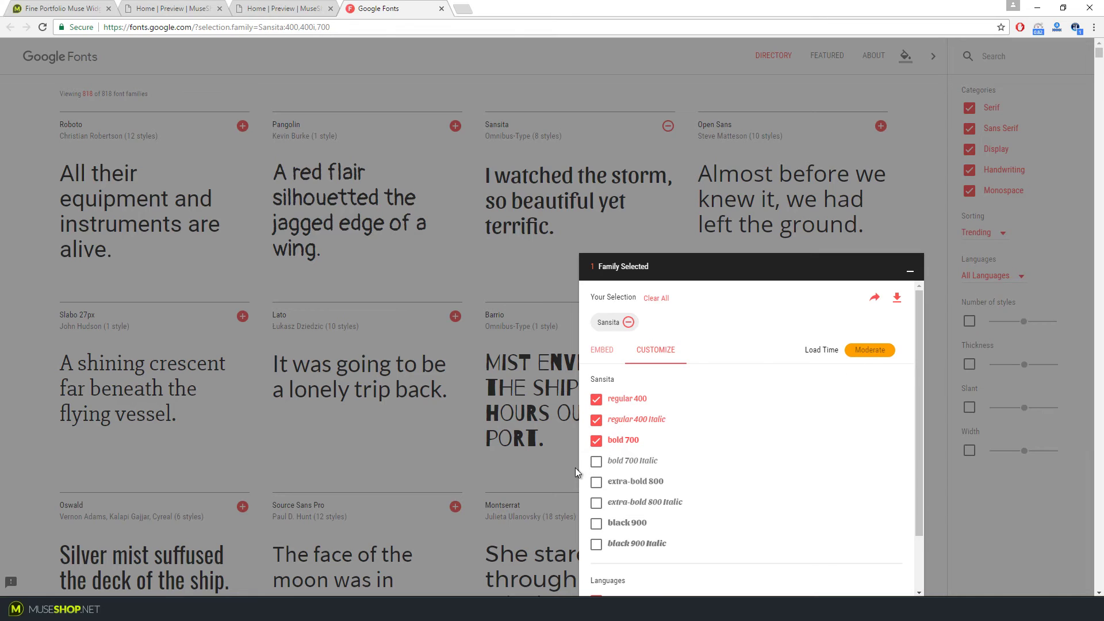
click(596, 461)
click(597, 482)
click(596, 503)
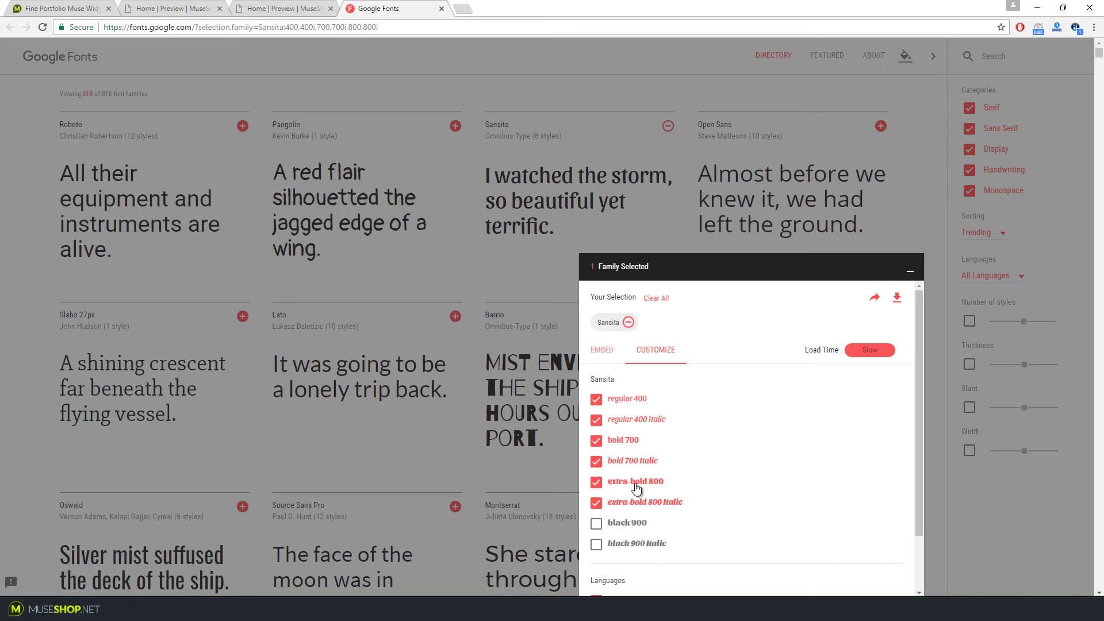
- Remove every selected Sansita style except extra-bold 800
click(596, 461)
click(596, 441)
click(596, 419)
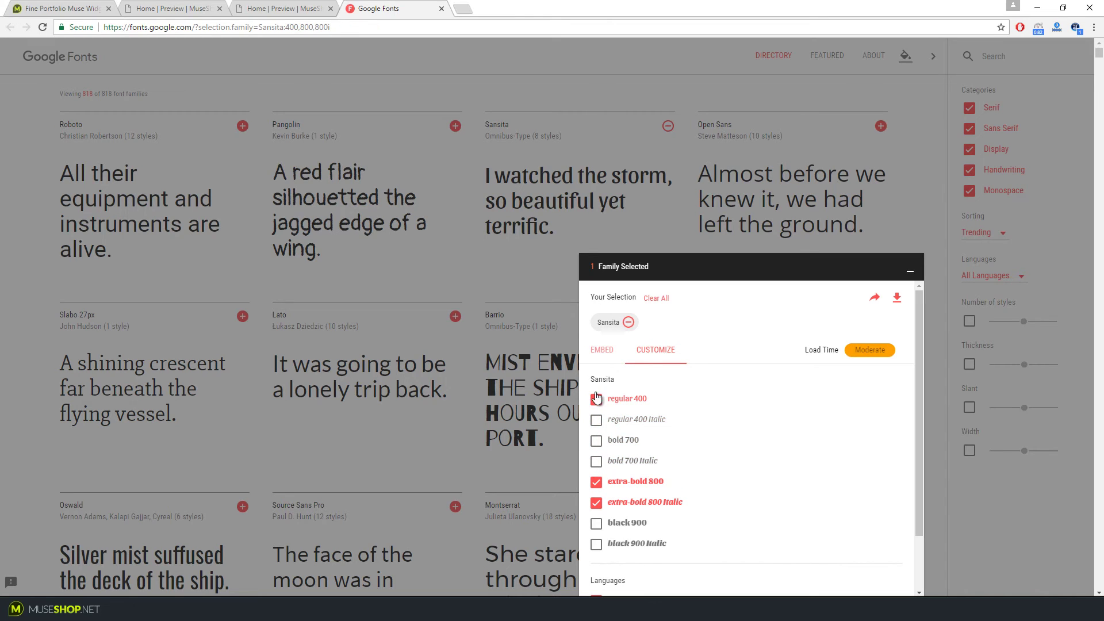
click(596, 399)
click(596, 504)
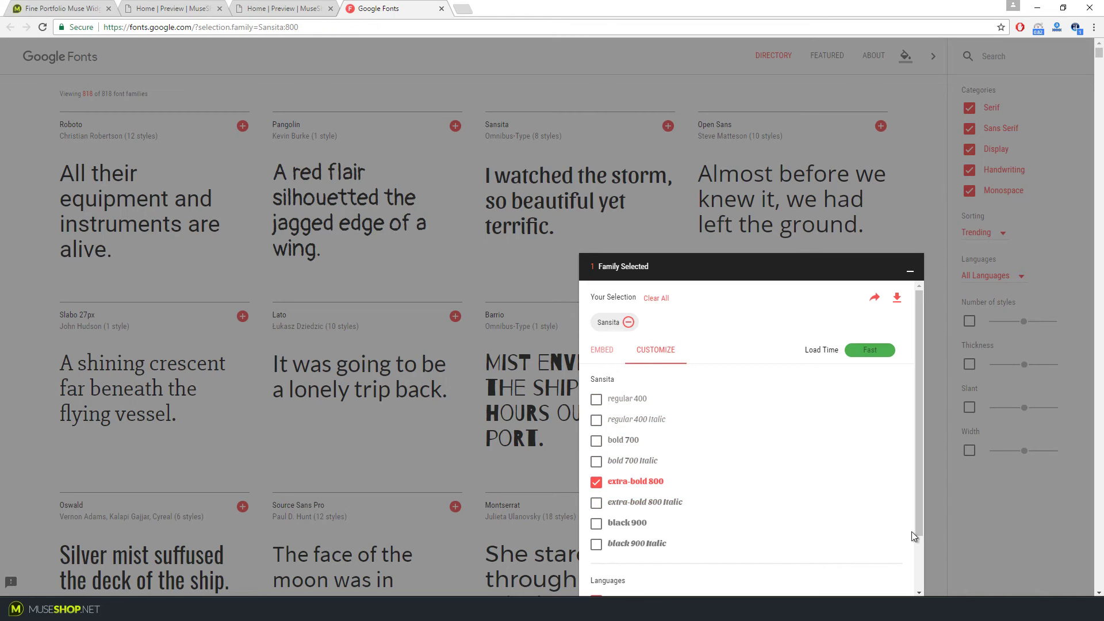
click(380, 608)
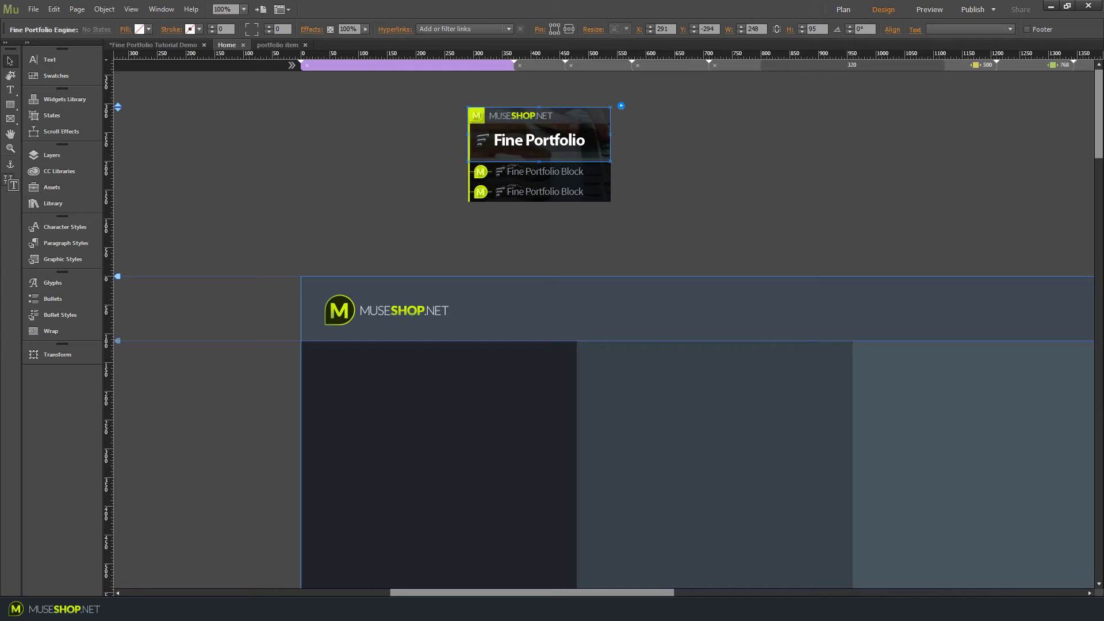
click(622, 106)
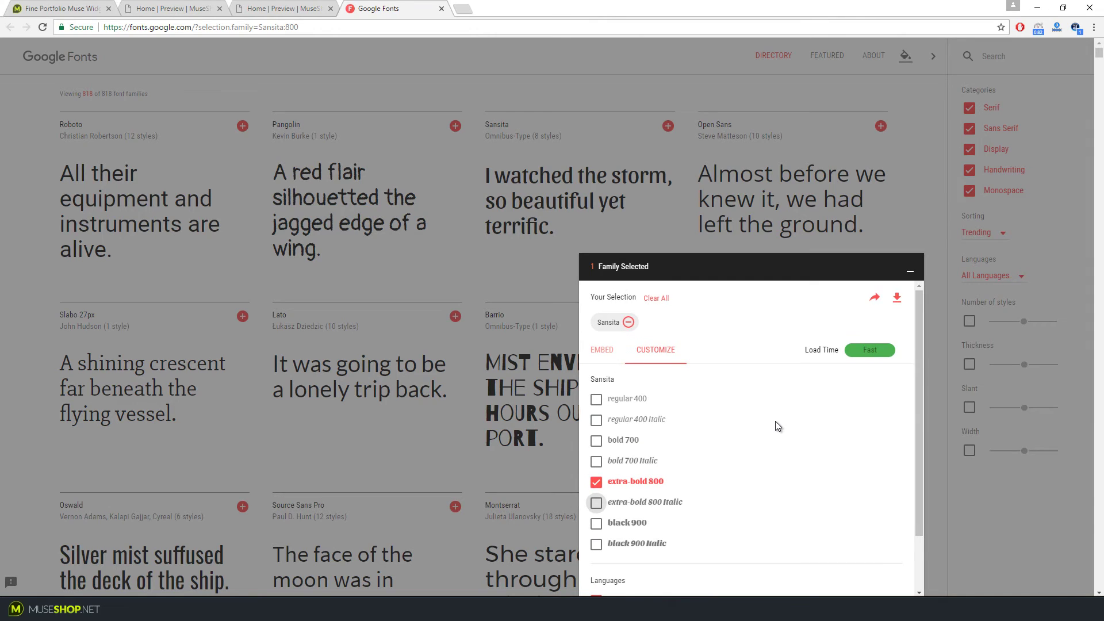
scroll(777, 426, down, 2)
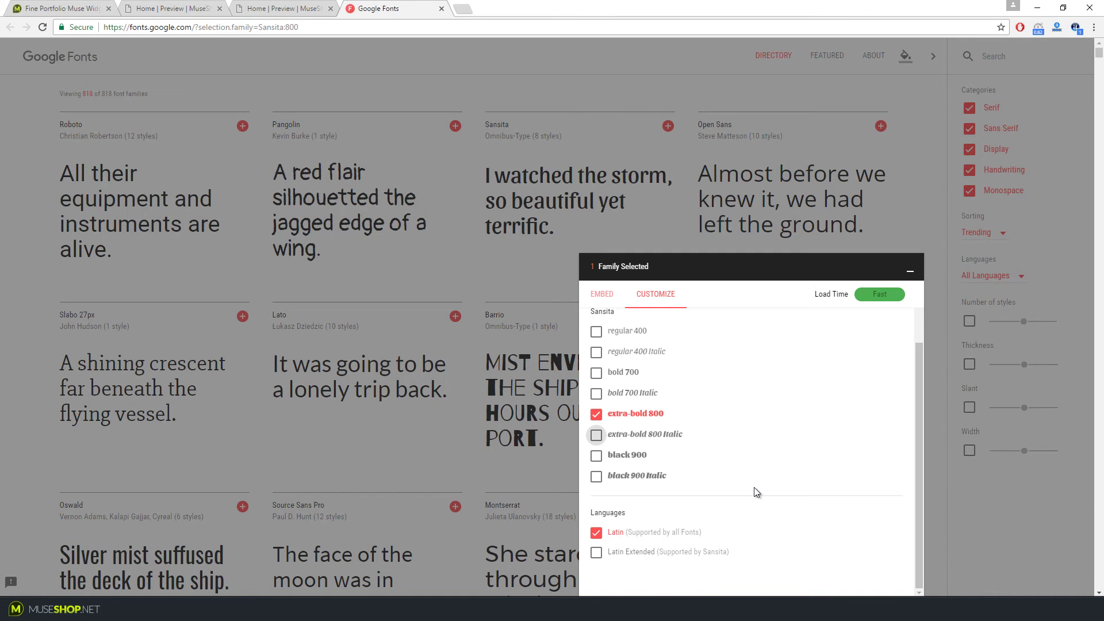
scroll(754, 488, up, 2)
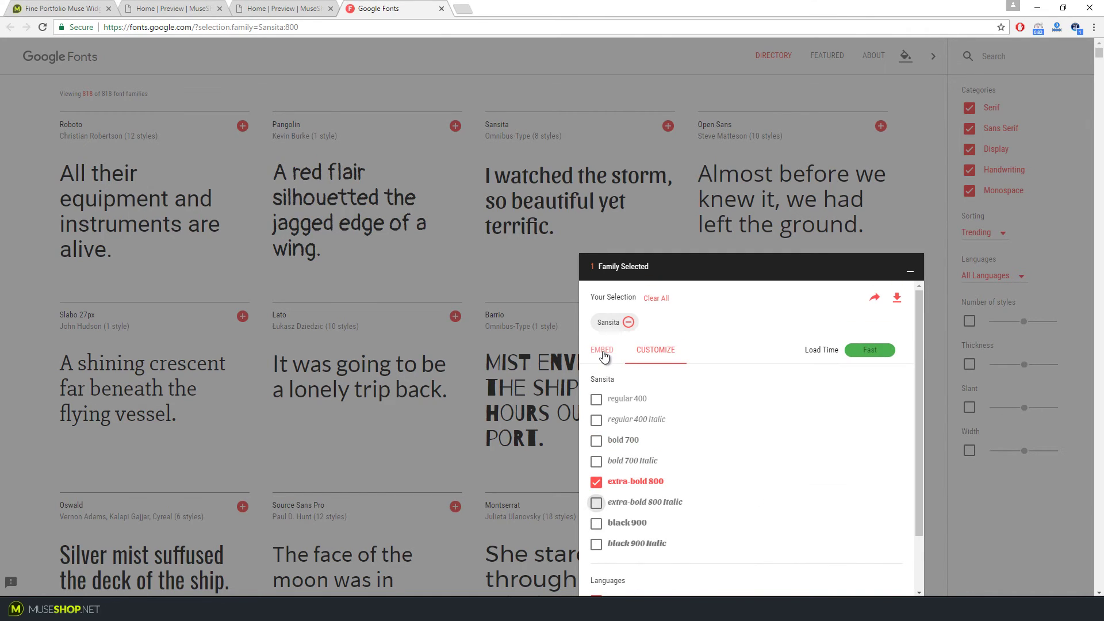
- Copy the Sansita 800 stylesheet URL from the standard embed code
click(603, 352)
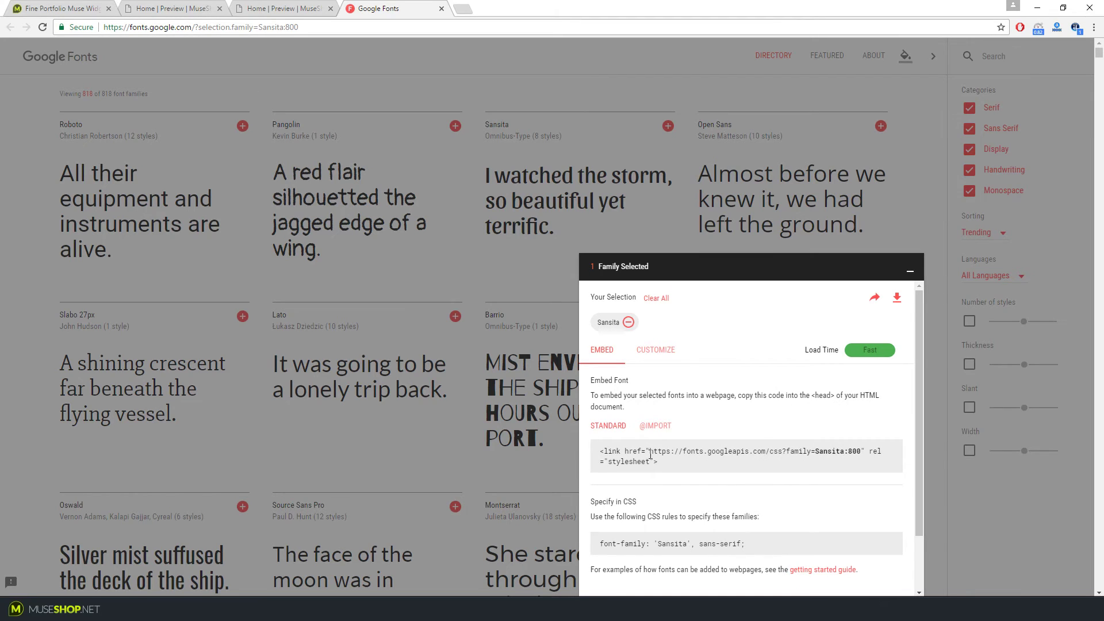
drag(650, 452, 864, 449)
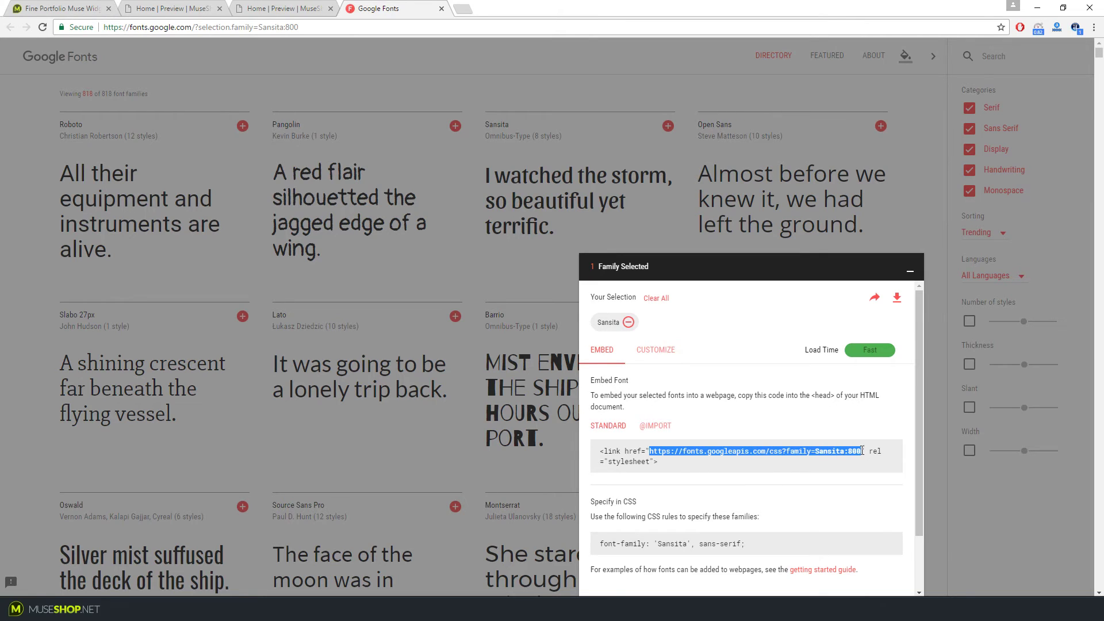
right_click(722, 458)
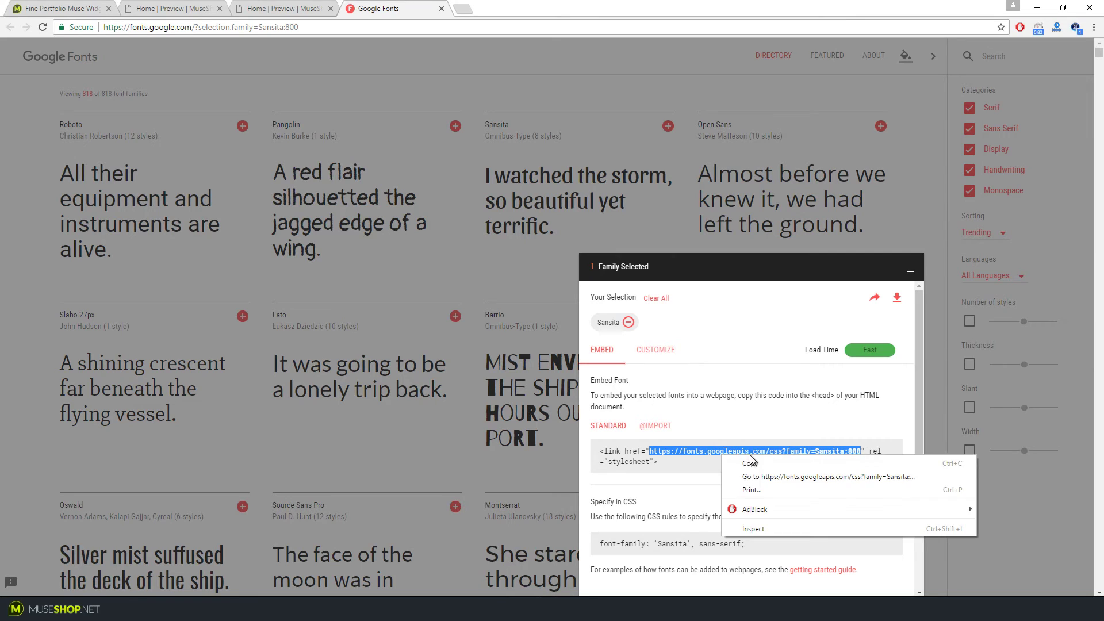
click(757, 463)
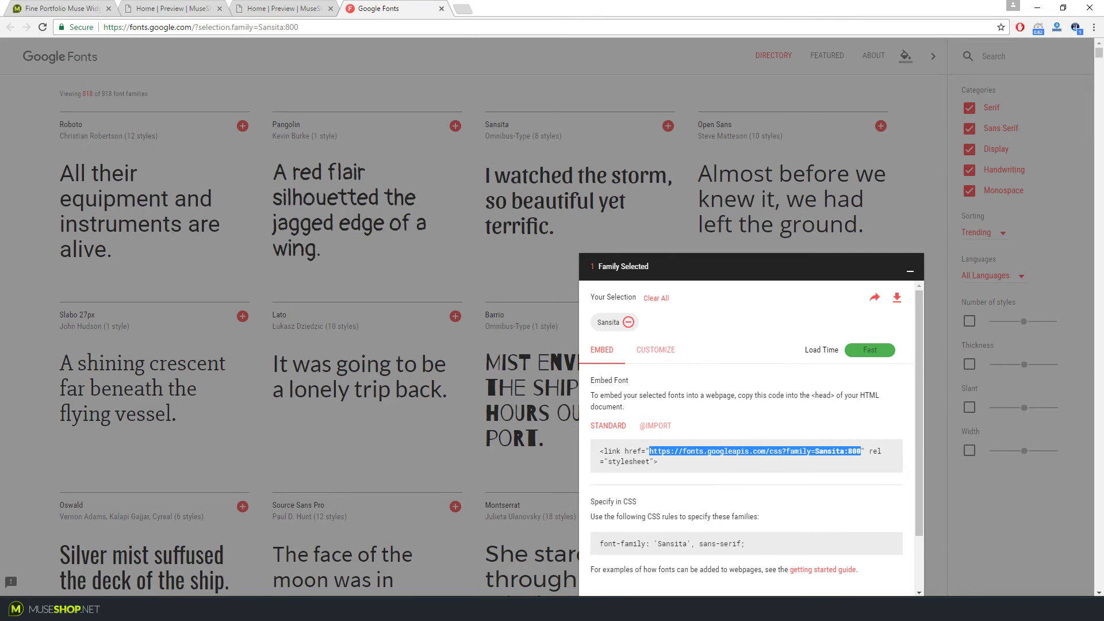
- Switch to Adobe Muse and replace the Fine Portfolio Engine's heading font link with the copied Sansita URL
key(alt+Tab)
click(622, 106)
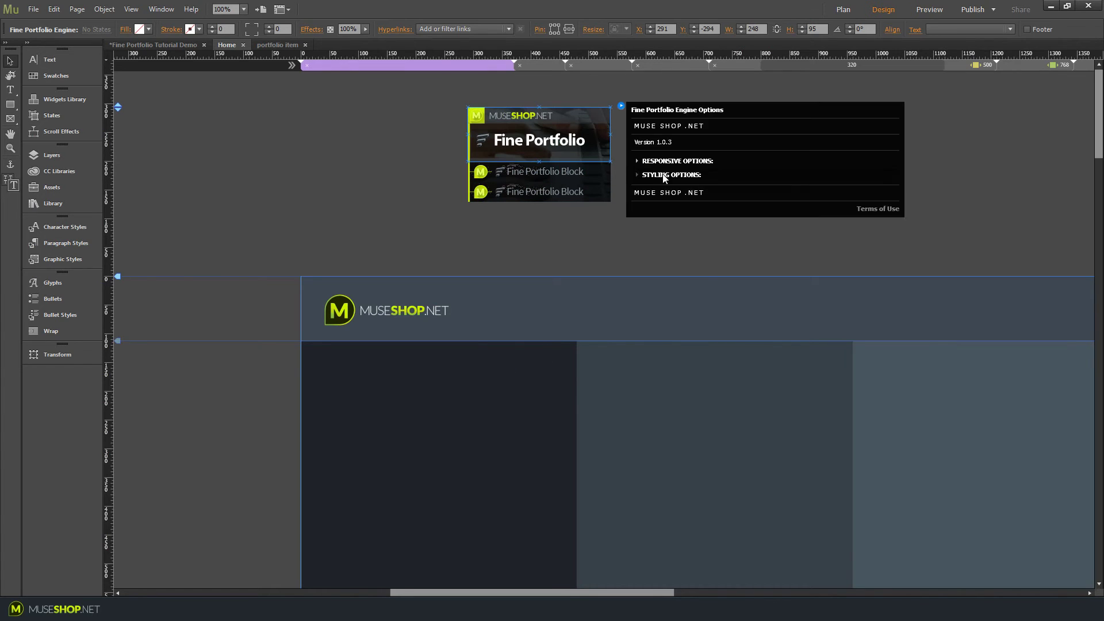
click(664, 174)
click(808, 230)
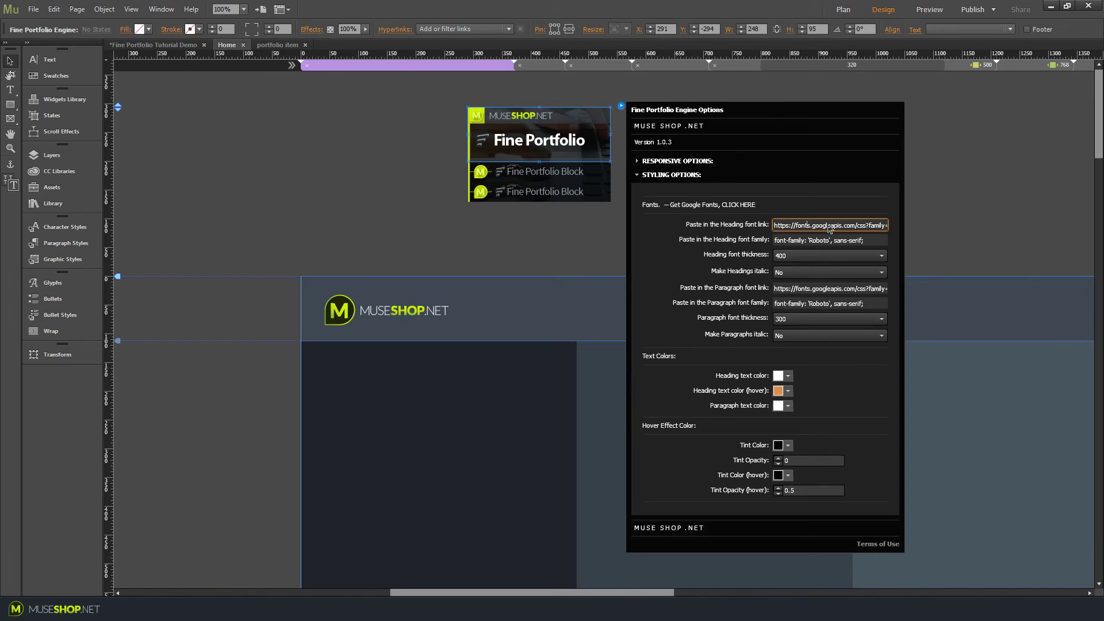
right_click(797, 229)
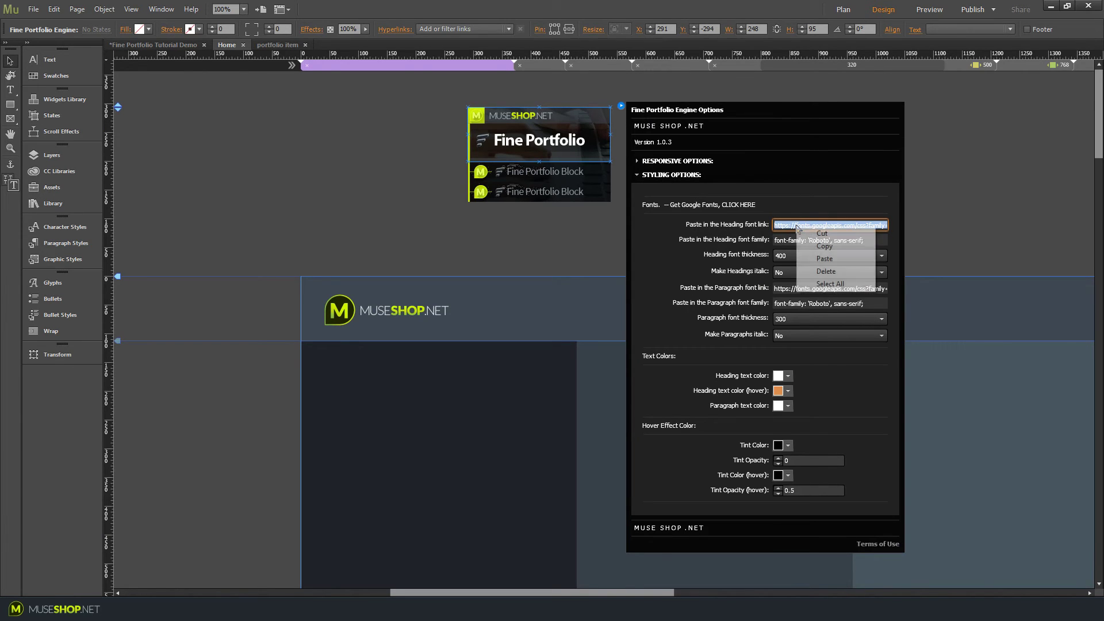
click(814, 258)
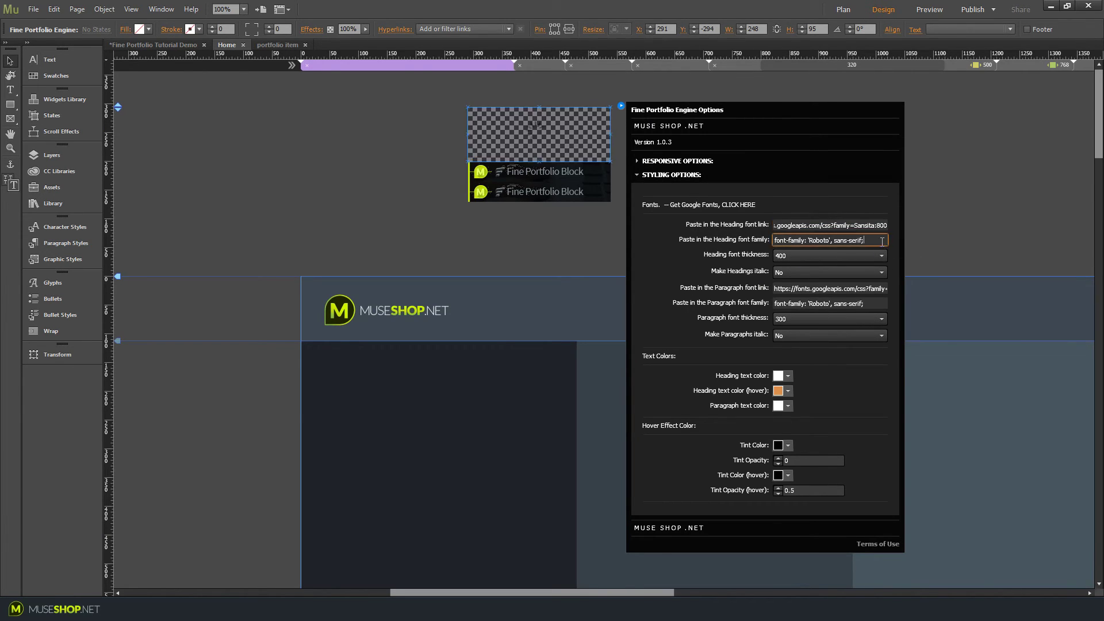
- Copy the rule font-family: 'Sansita', sans-serif; from Google Fonts and paste it as the engine's heading font family in Muse
key(alt+Tab)
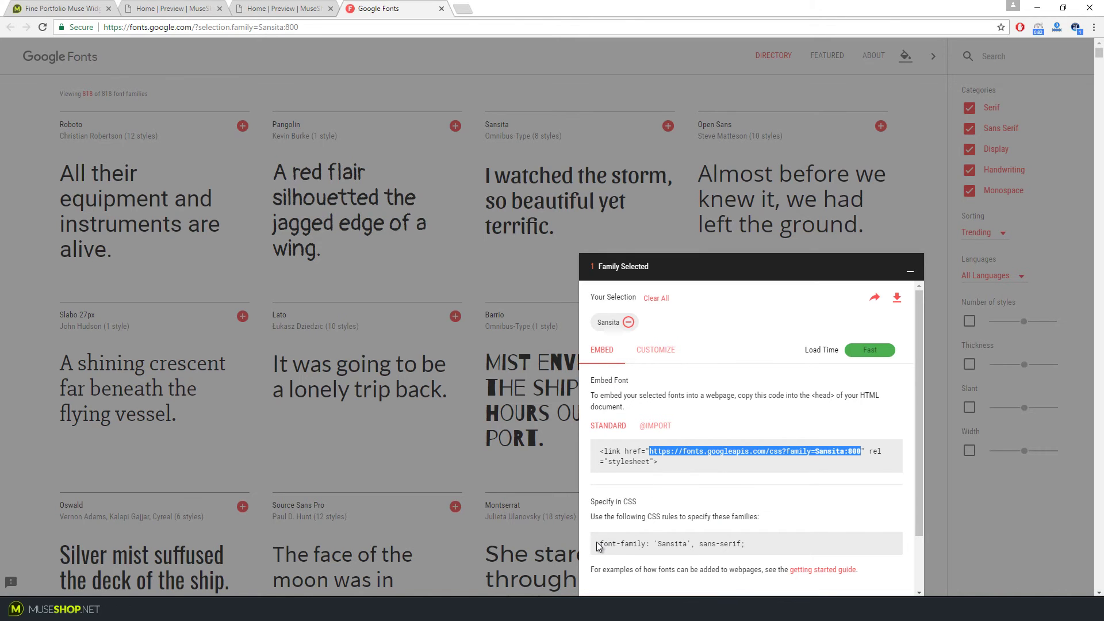
drag(598, 544, 746, 544)
right_click(655, 542)
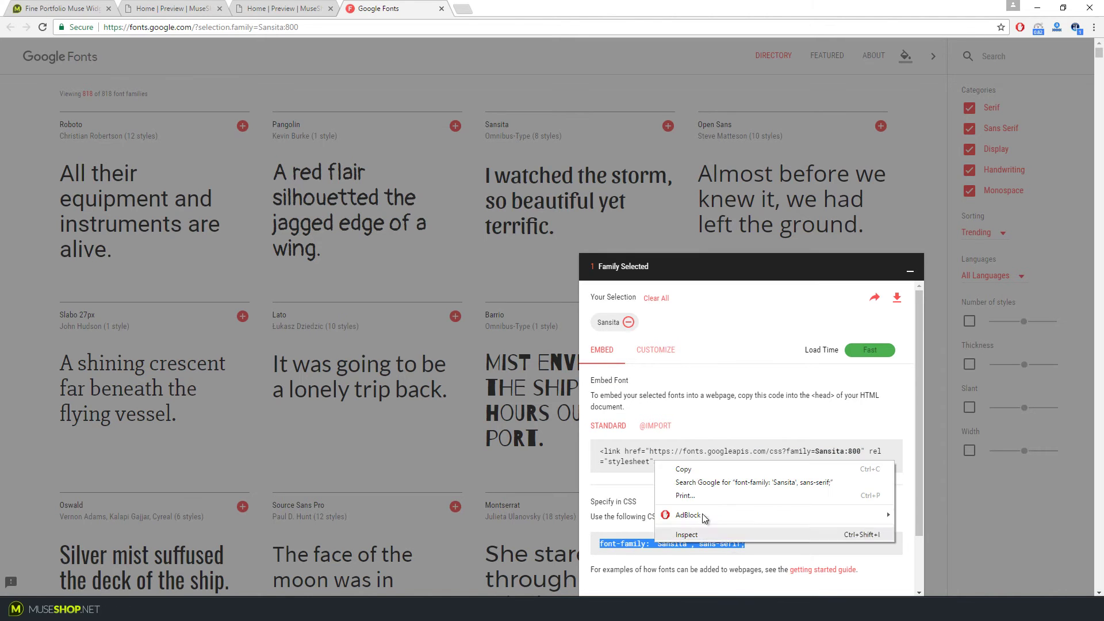
click(702, 468)
key(alt+Tab)
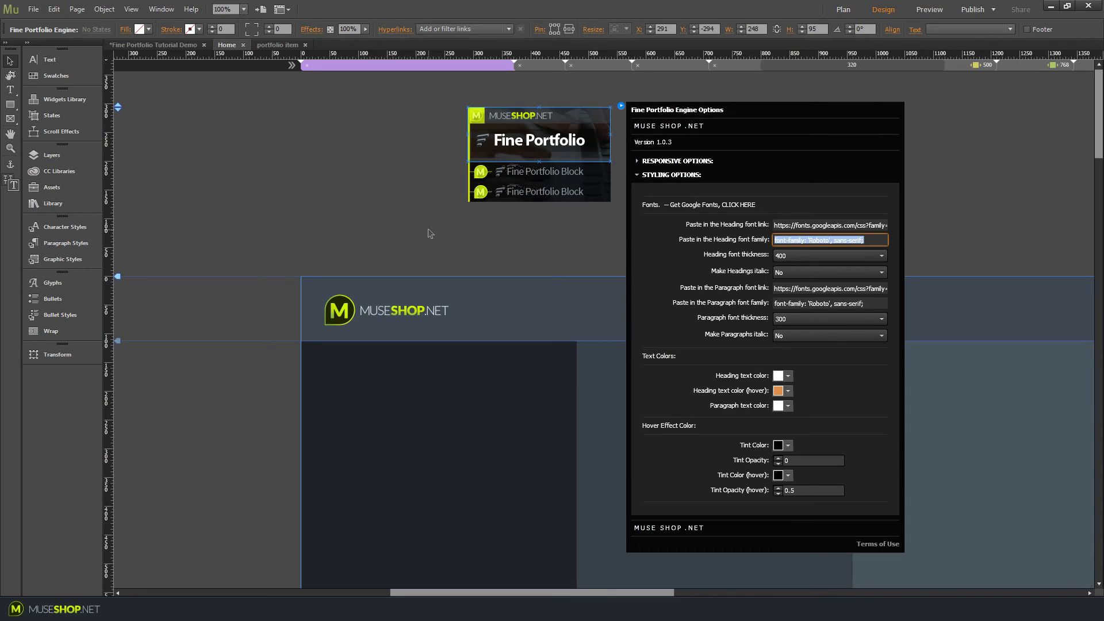
key(ctrl+v)
click(878, 293)
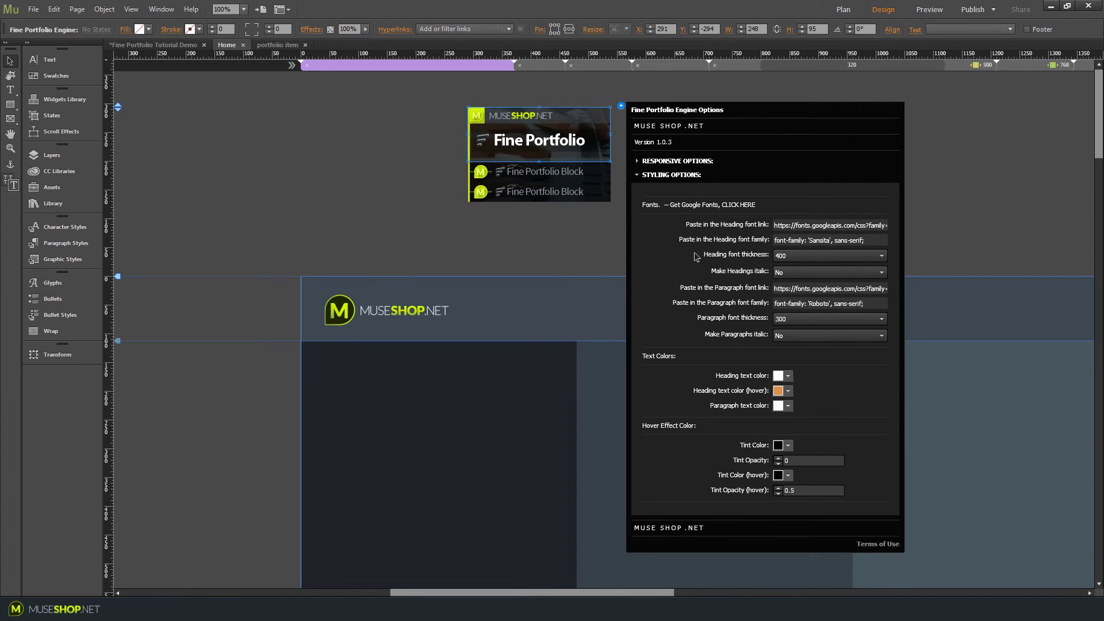
- Check the selected Sansita weight in Google Fonts and set the engine's heading font thickness to 800 in Muse
key(alt+Tab)
click(667, 349)
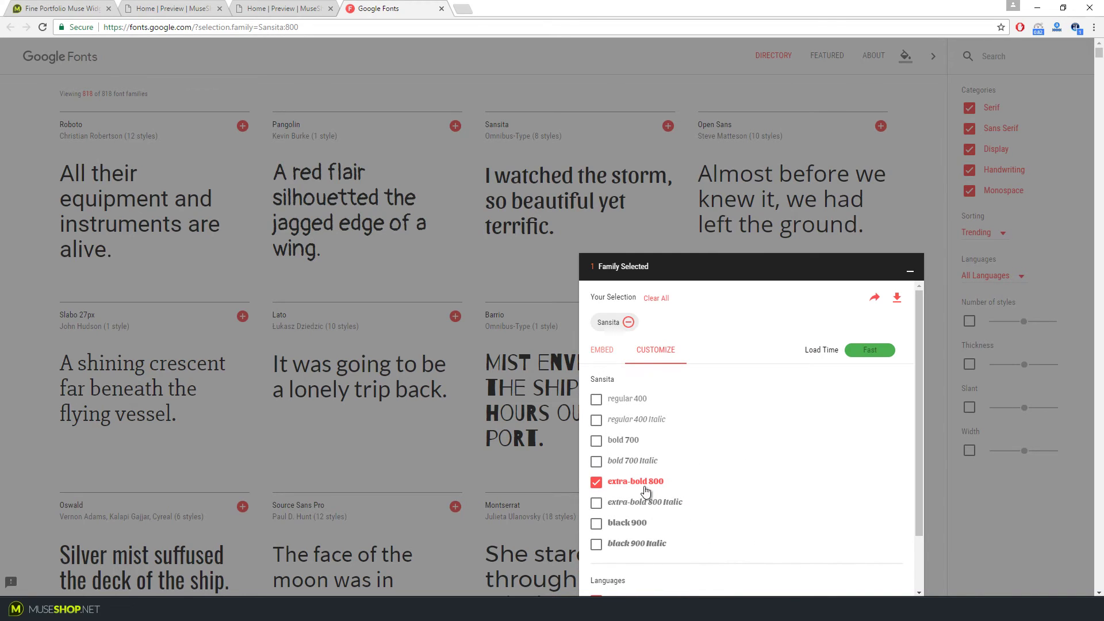
key(alt+Tab)
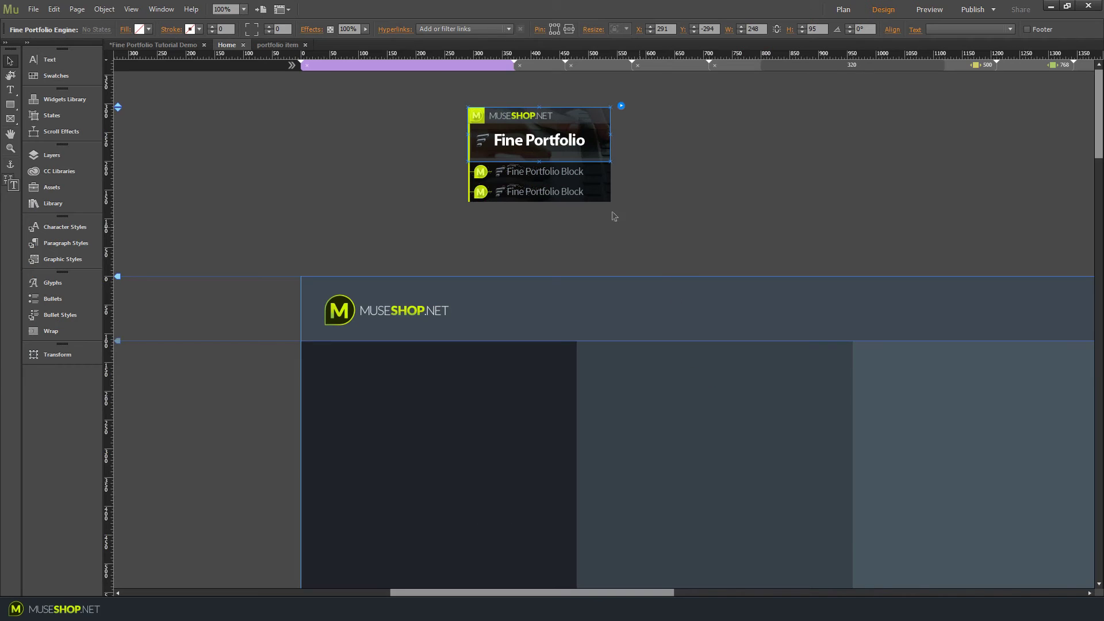
click(621, 105)
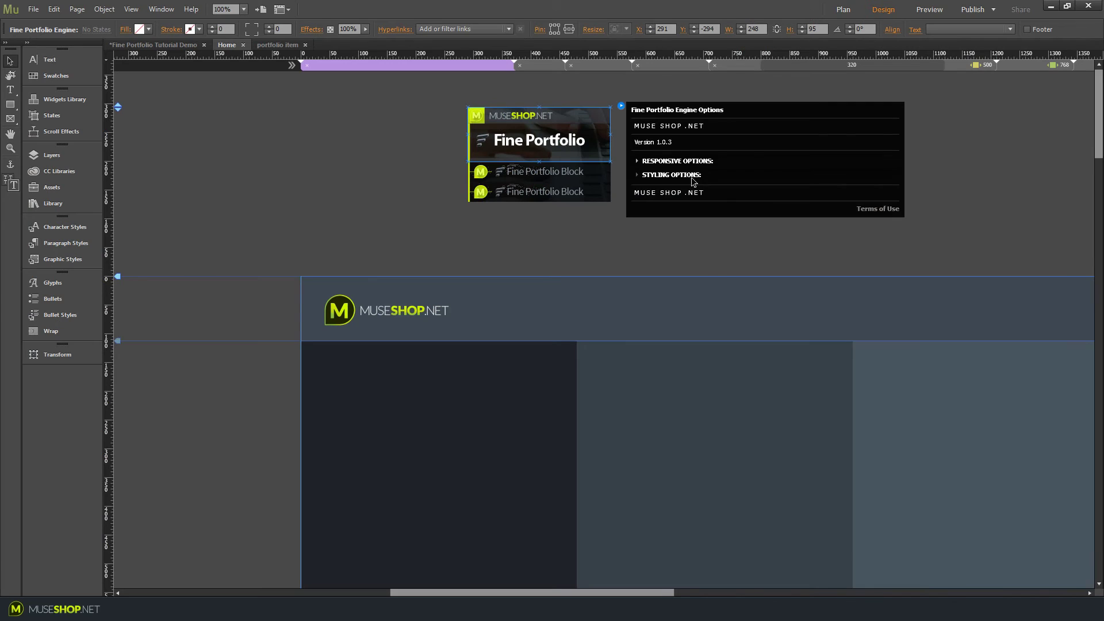
click(693, 179)
click(817, 256)
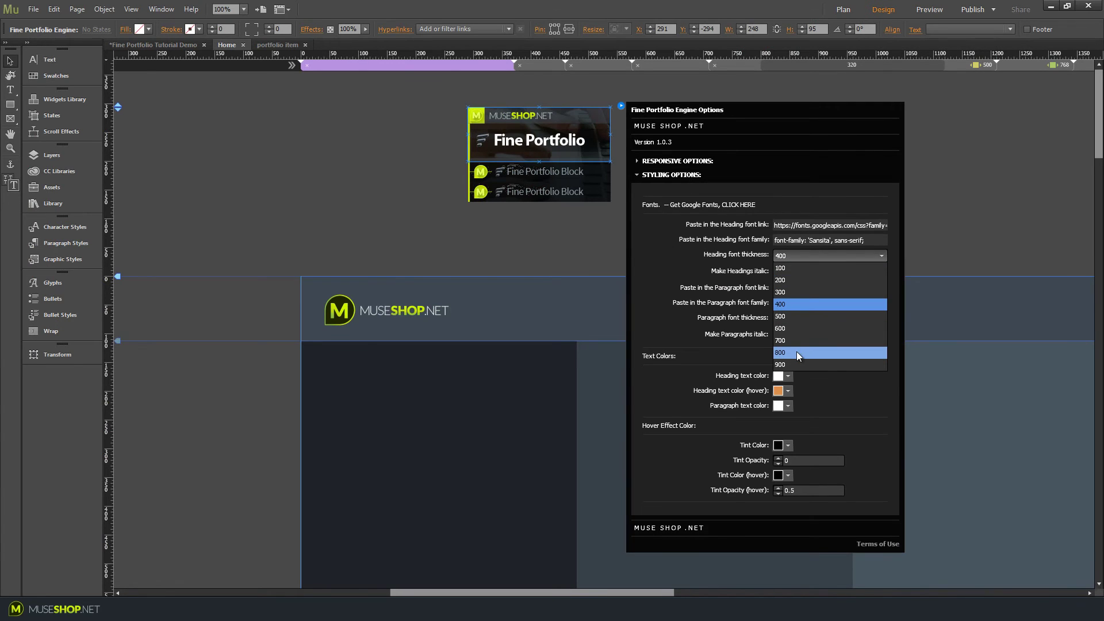
click(796, 352)
- Preview the Home page in the browser to check the thumbnail heading font, and return to Muse
key(alt+Tab)
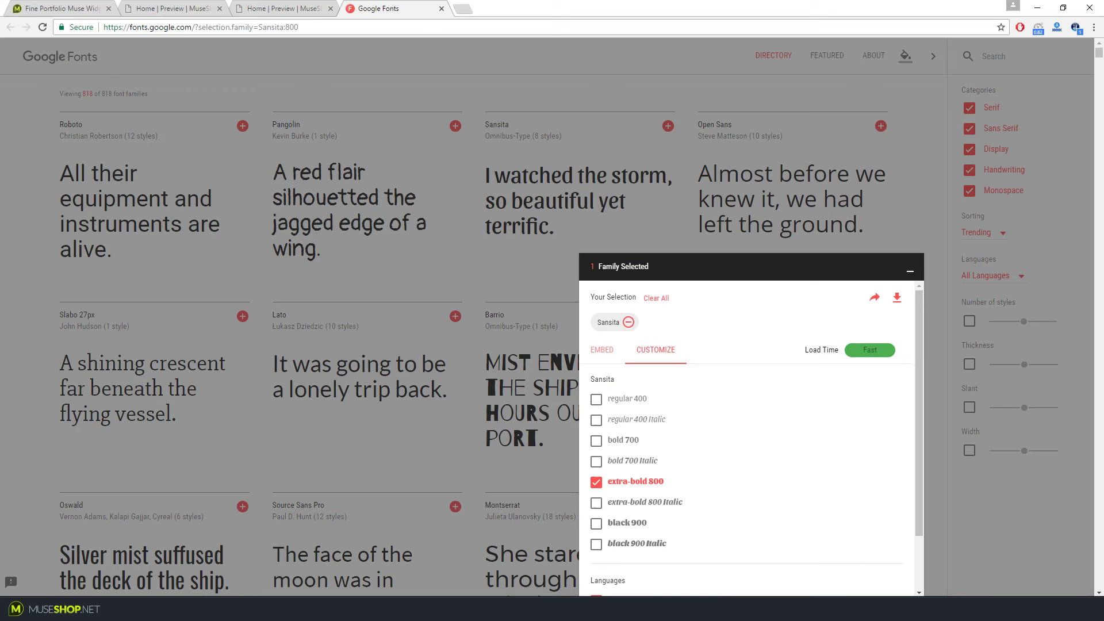
key(alt+Tab)
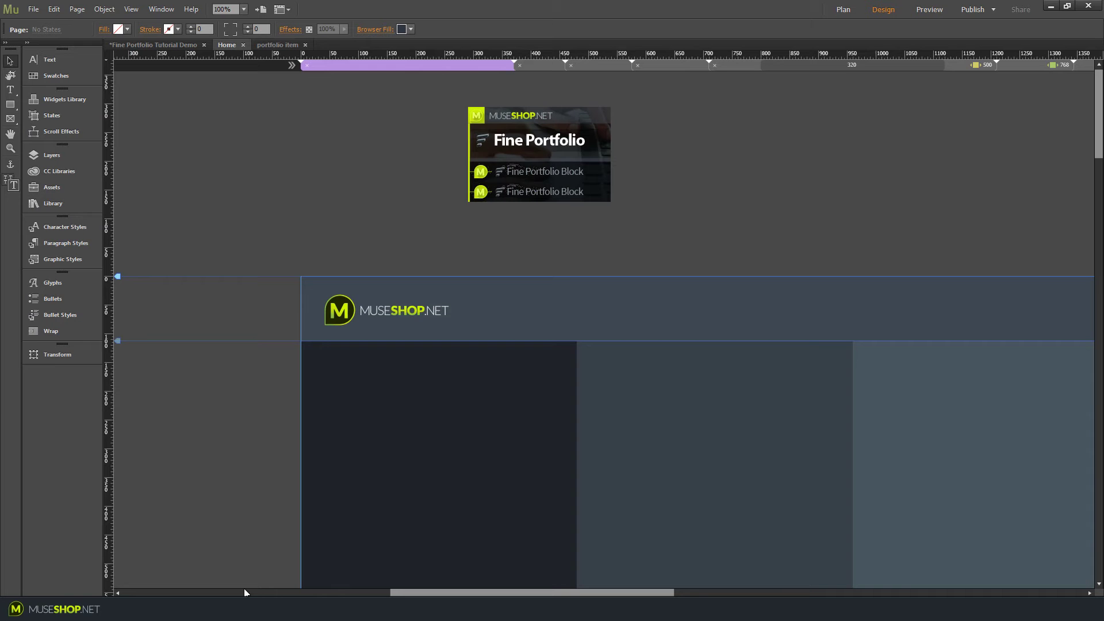
key(ctrl+shift+e)
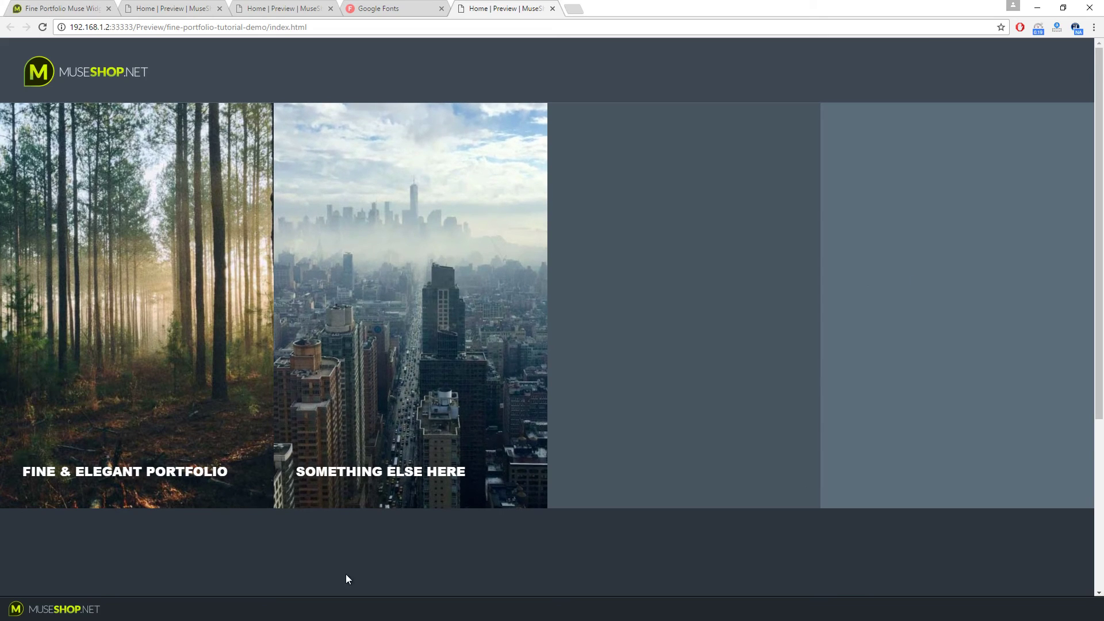
key(alt+Tab)
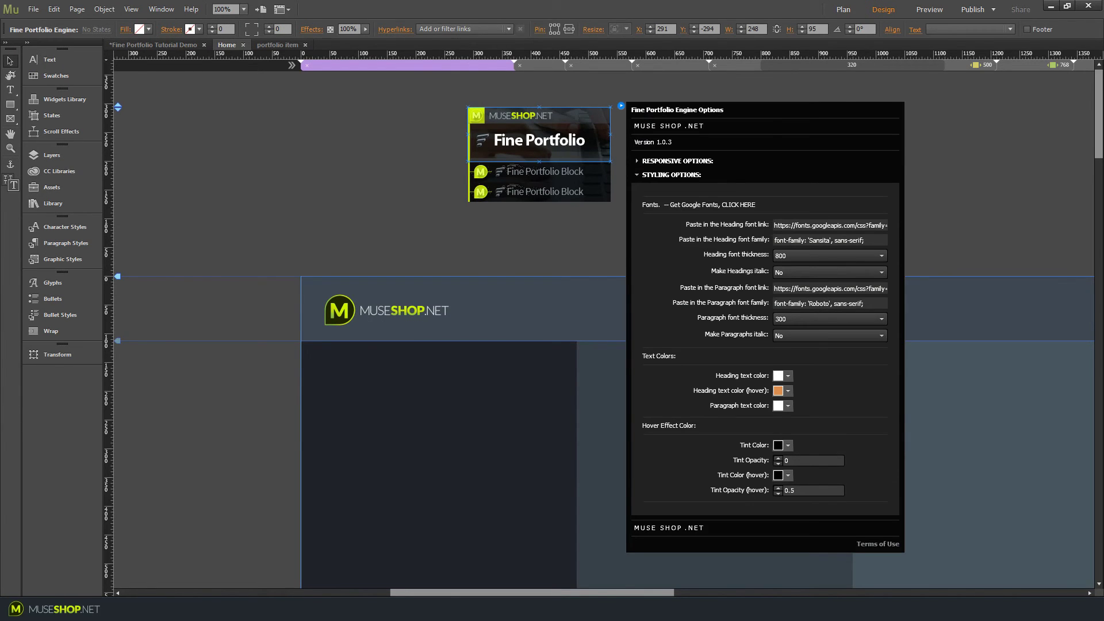
- Switch to Google Fonts in the browser and clear the current font selection
key(alt+Tab)
click(378, 8)
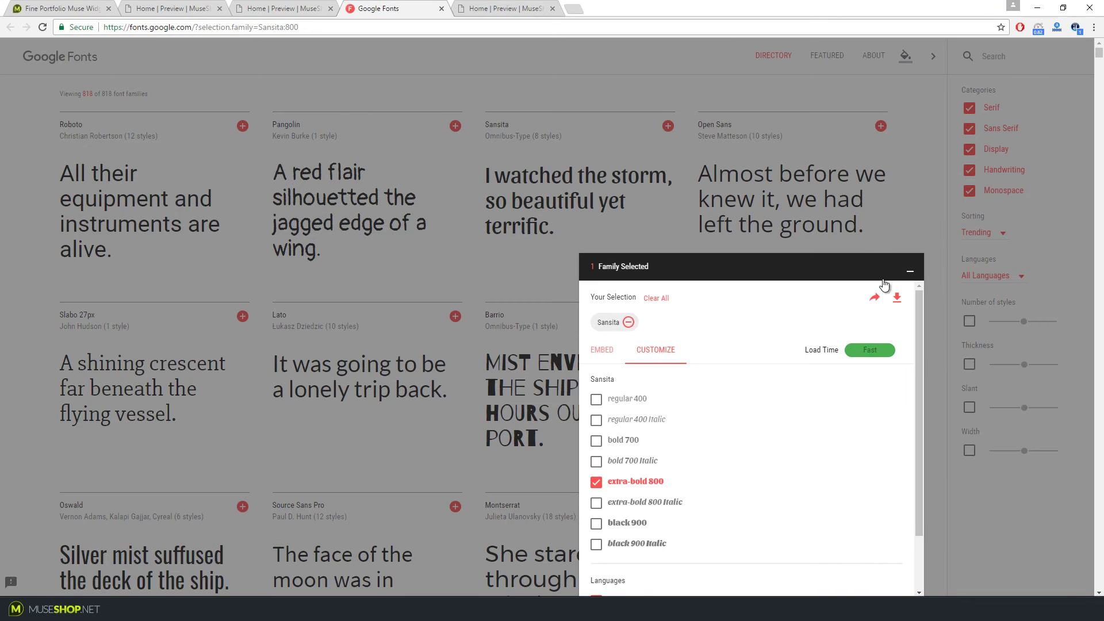
click(661, 304)
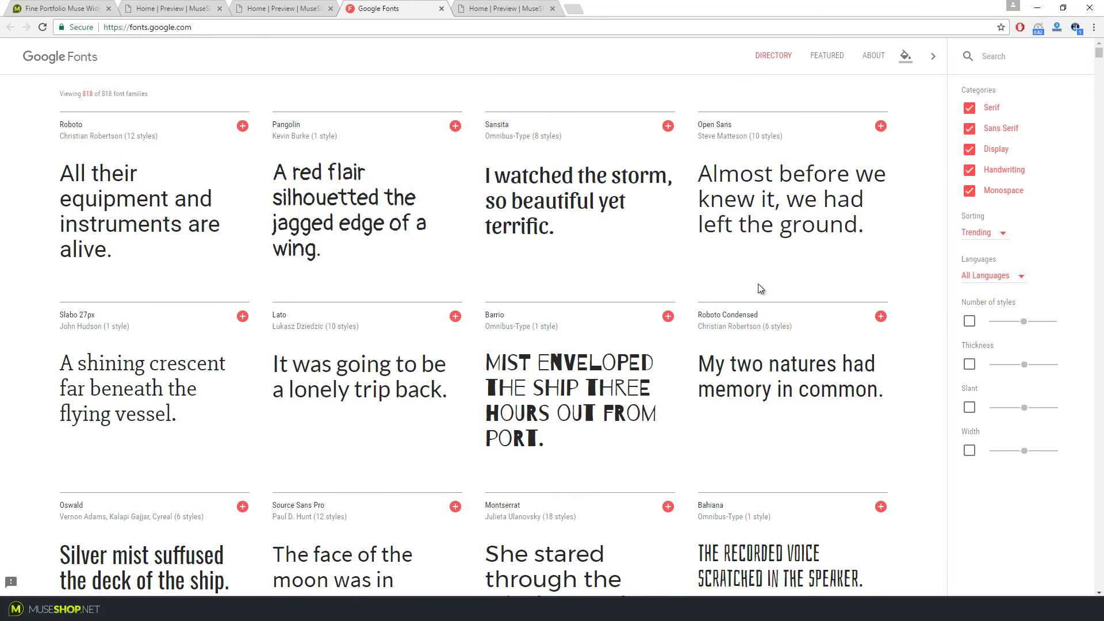
- Find Raleway in the font directory, add it to the selection and show its customization options
scroll(772, 258, down, 9)
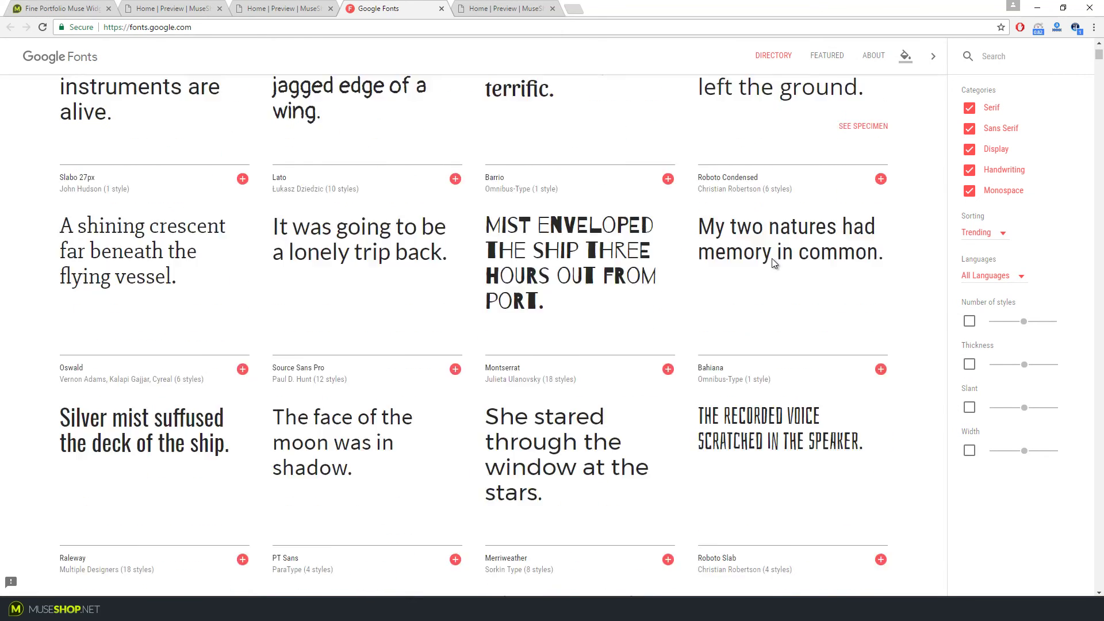
scroll(771, 258, down, 1)
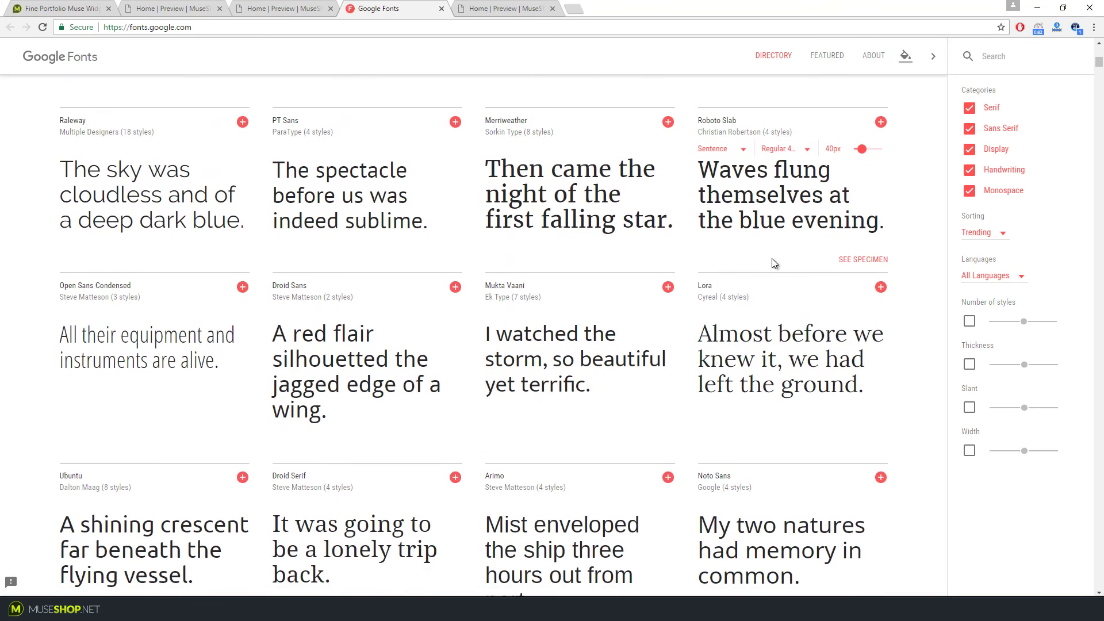
scroll(772, 258, up, 1)
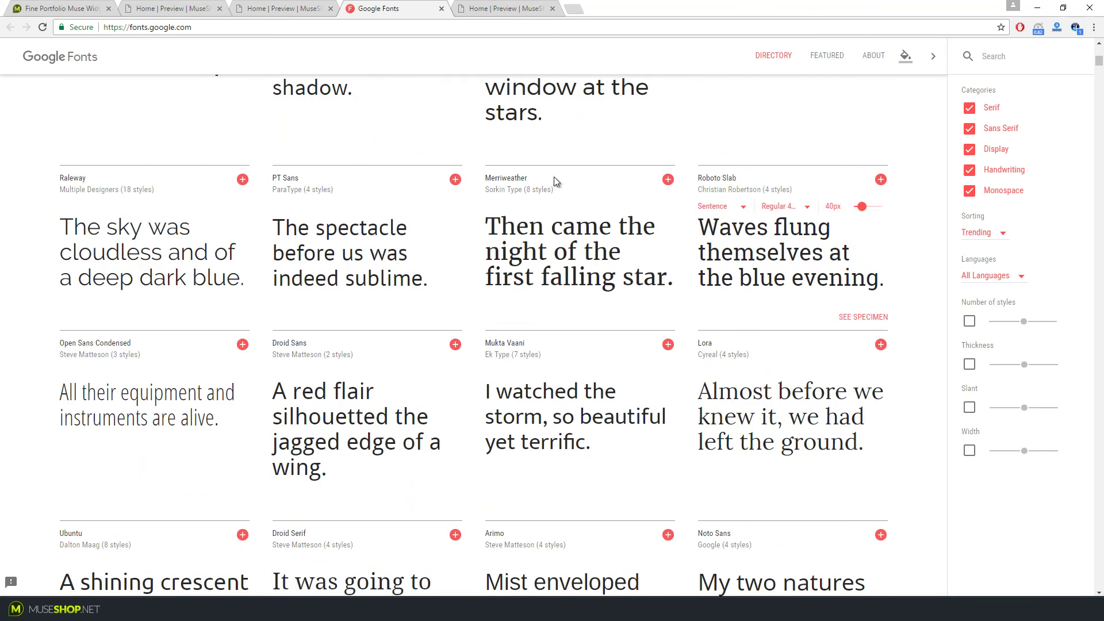
click(242, 180)
click(723, 589)
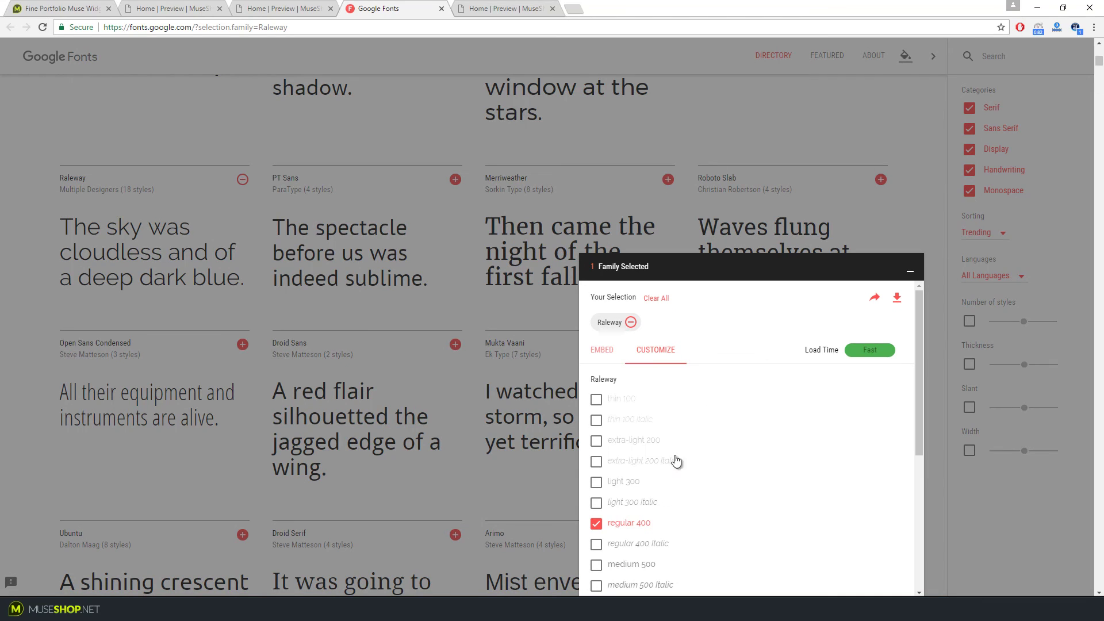
- Deselect Raleway's regular 400 style and select light 300 Italic instead
click(601, 524)
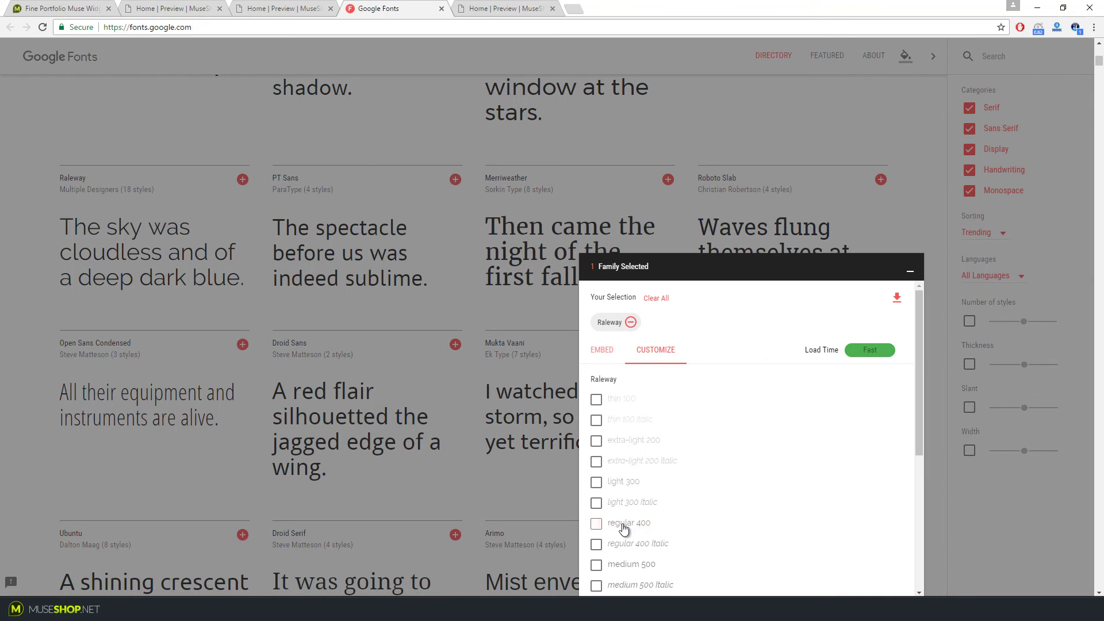
click(597, 503)
scroll(702, 510, down, 5)
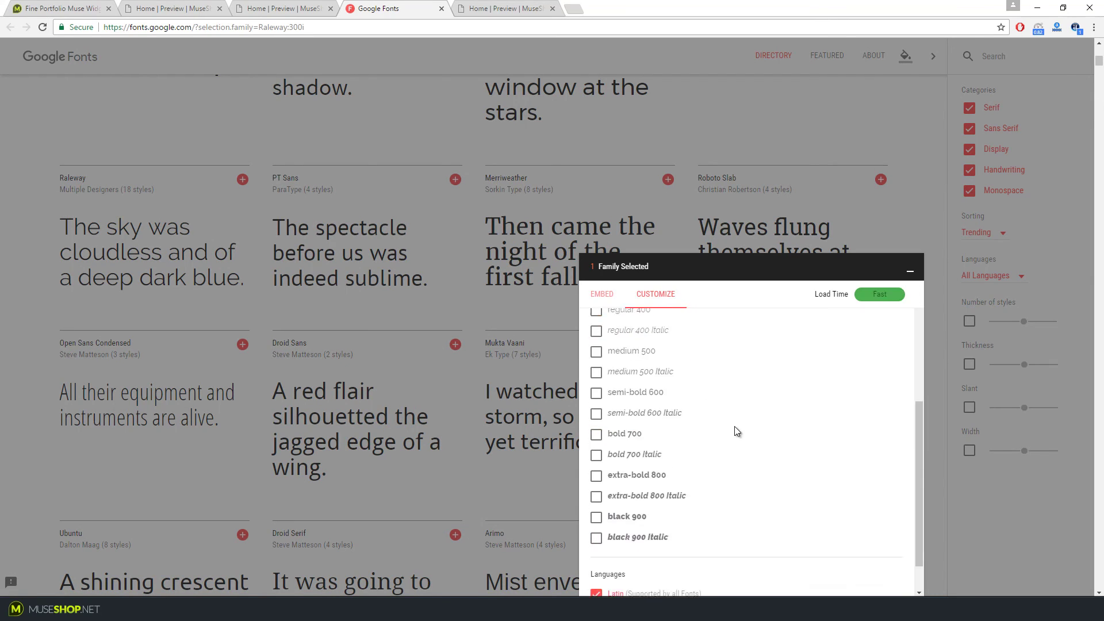
scroll(782, 391, up, 5)
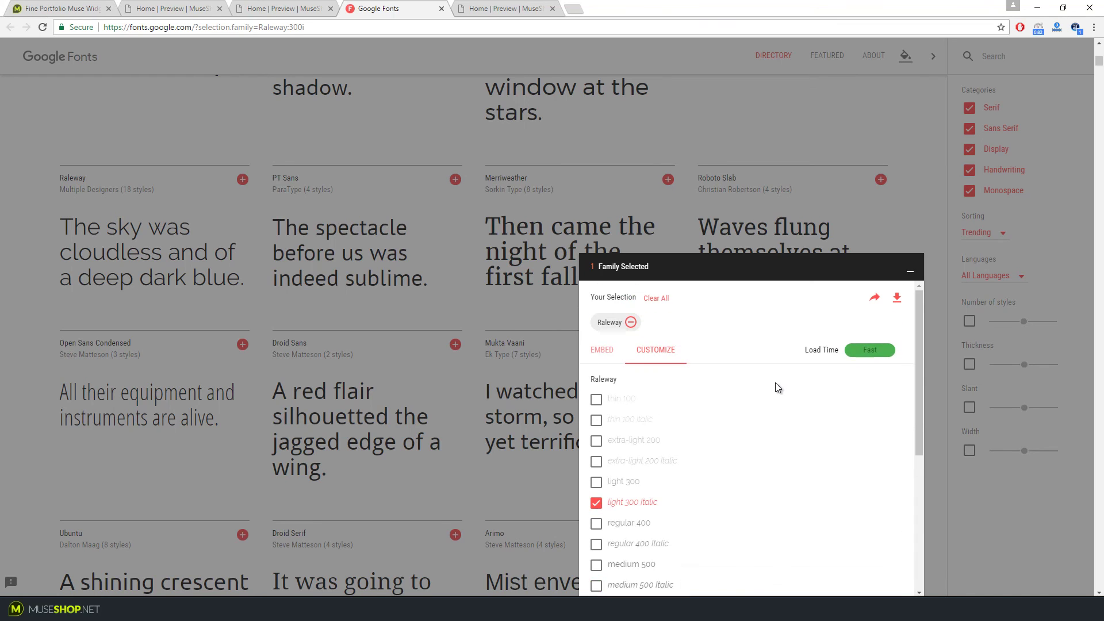
- Copy the Raleway:300i stylesheet URL from the Google Fonts embed code and paste it as the paragraph font link in Adobe Muse
click(601, 349)
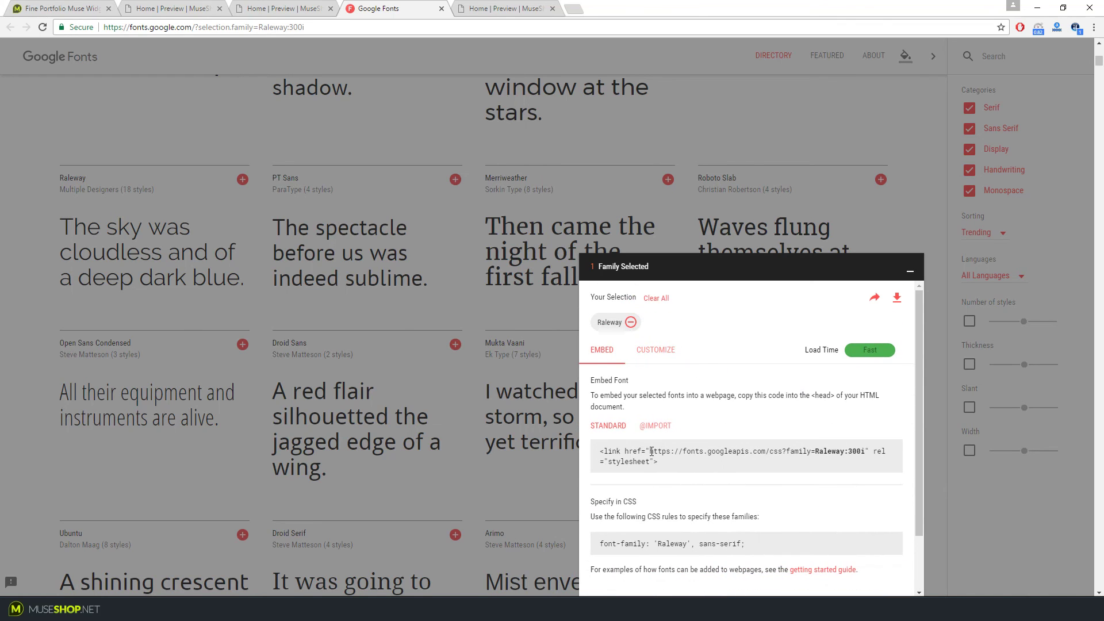
drag(652, 451, 866, 452)
right_click(835, 452)
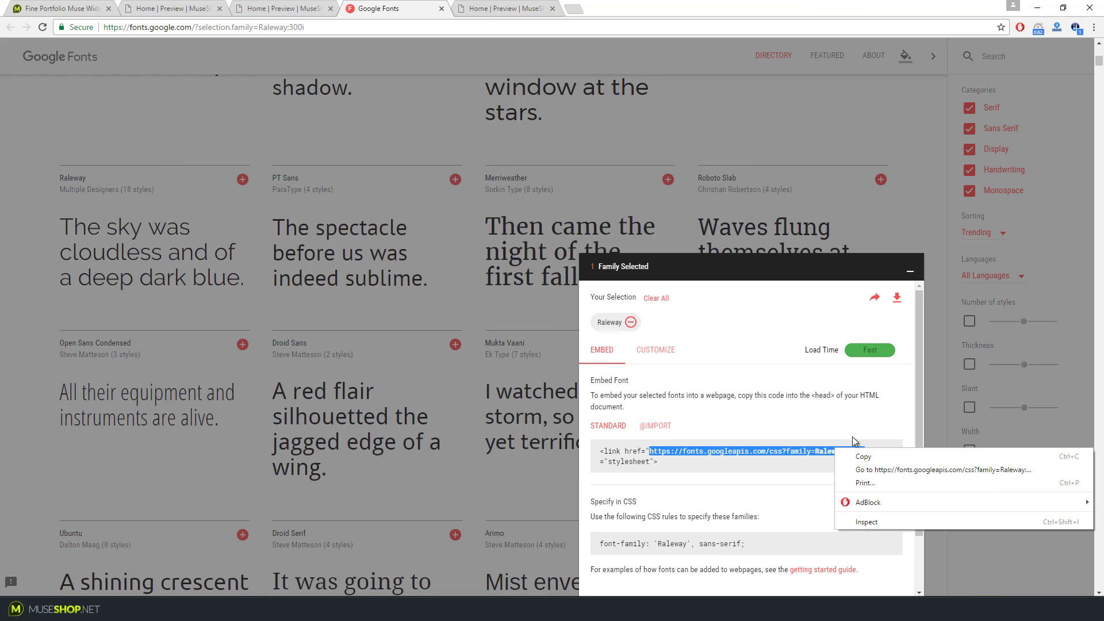
click(931, 454)
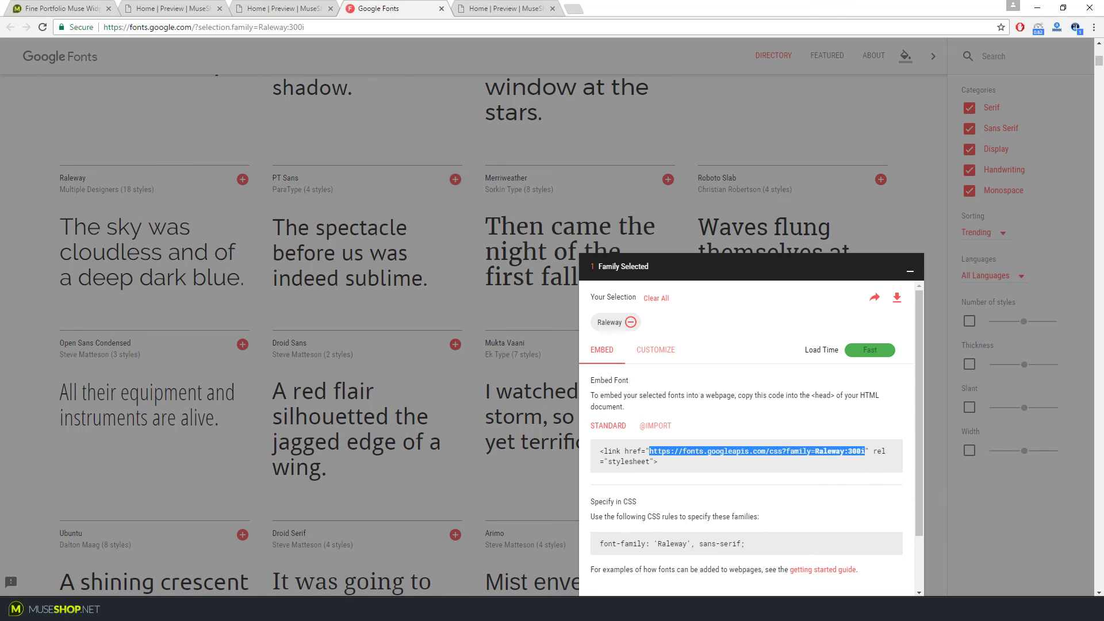
key(alt+Tab)
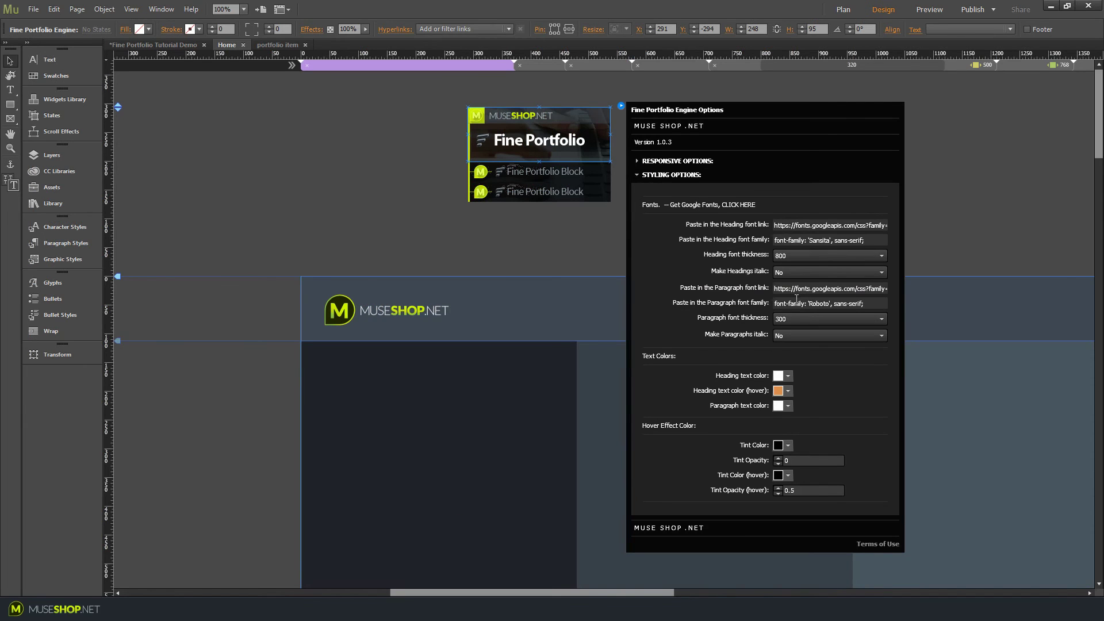
click(799, 290)
key(ctrl+a)
key(ctrl+v)
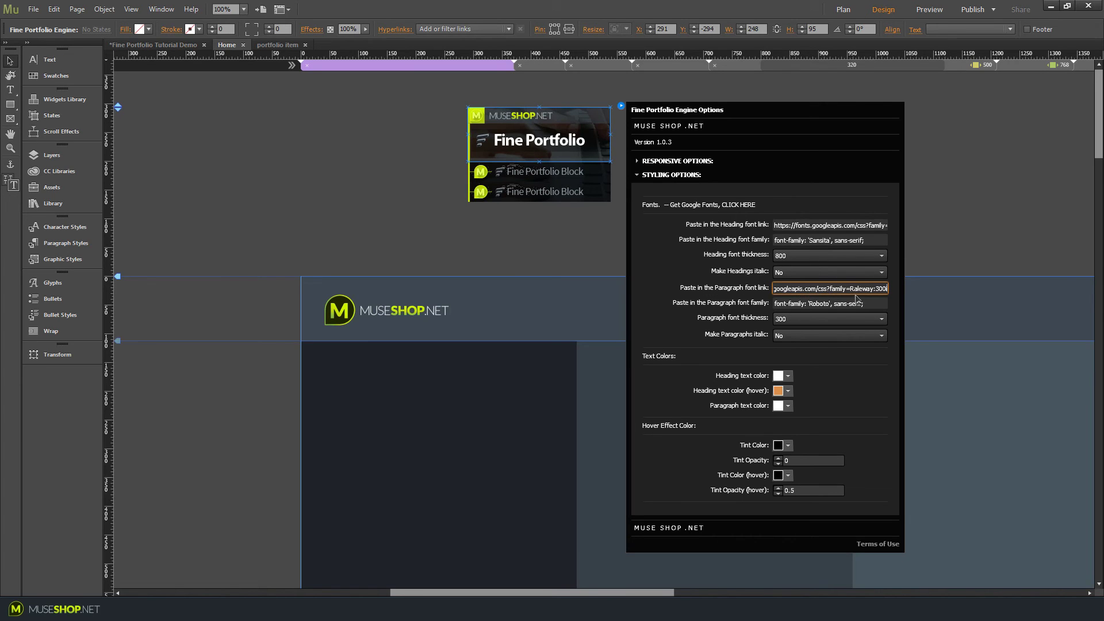
- Replace the paragraph font family with font-family: 'Raleway', sans-serif; copied from Google Fonts, and set Make Paragraphs italic to Yes
key(alt+Tab)
key(ctrl+a)
click(603, 542)
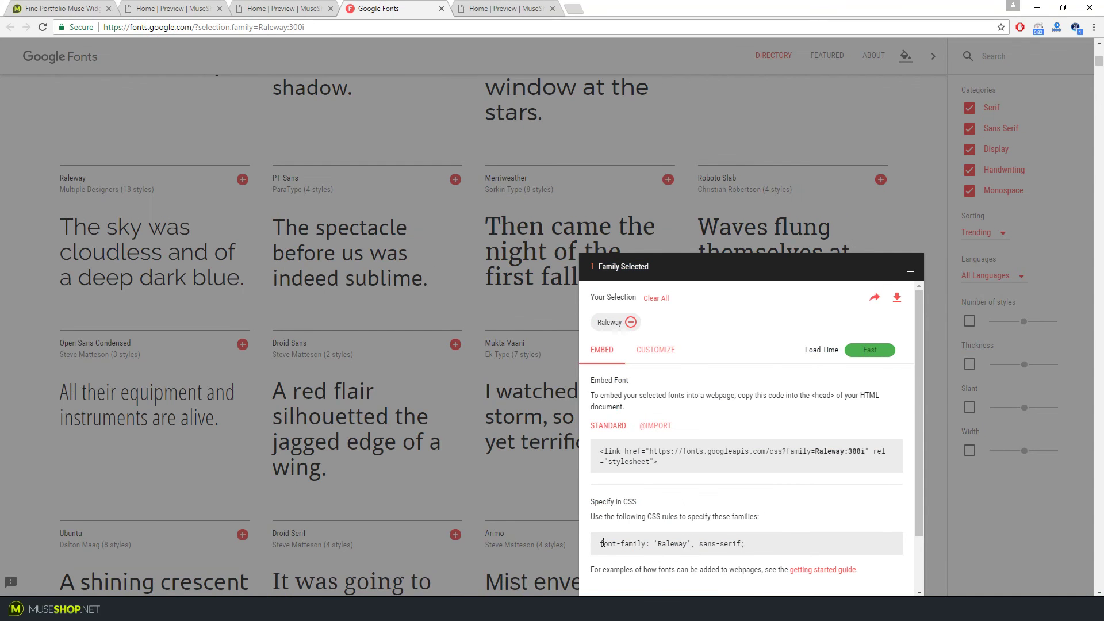
triple_click(706, 542)
key(ctrl+c)
key(alt+Tab)
click(835, 304)
key(ctrl+a)
key(ctrl+v)
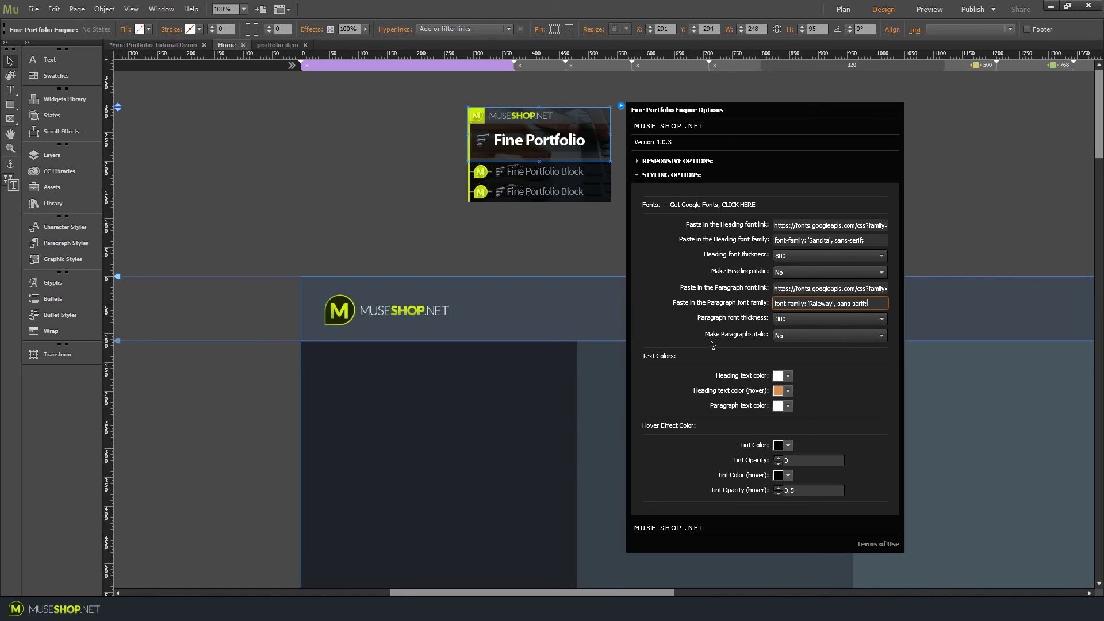
click(776, 340)
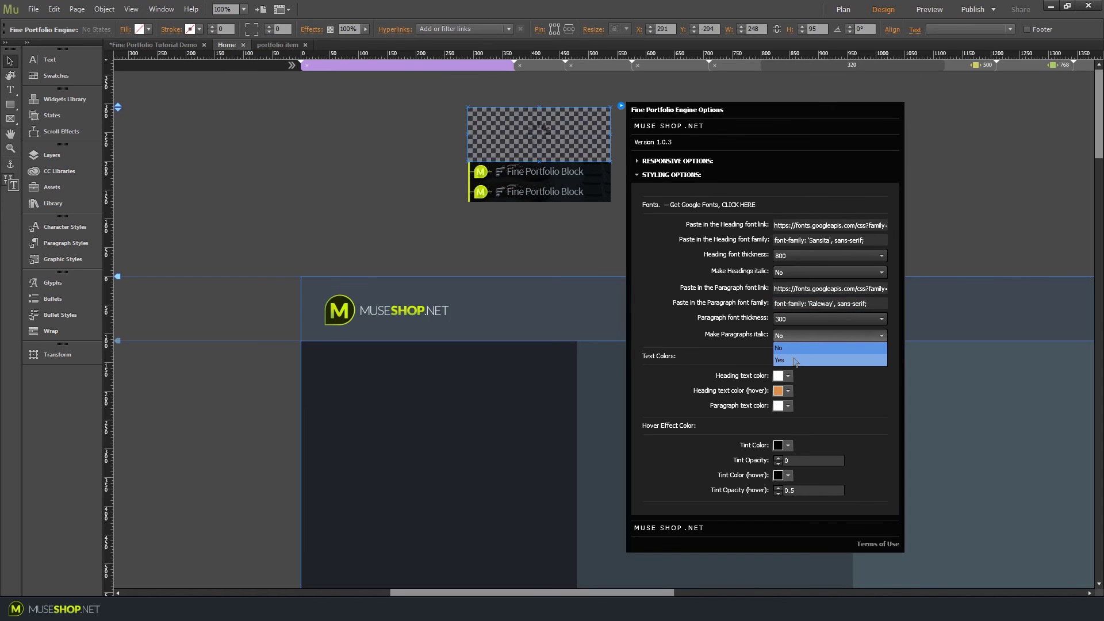
click(794, 357)
- Preview the Home page in the browser to check the second thumbnail's paragraph font on hover, and return to Muse
click(597, 212)
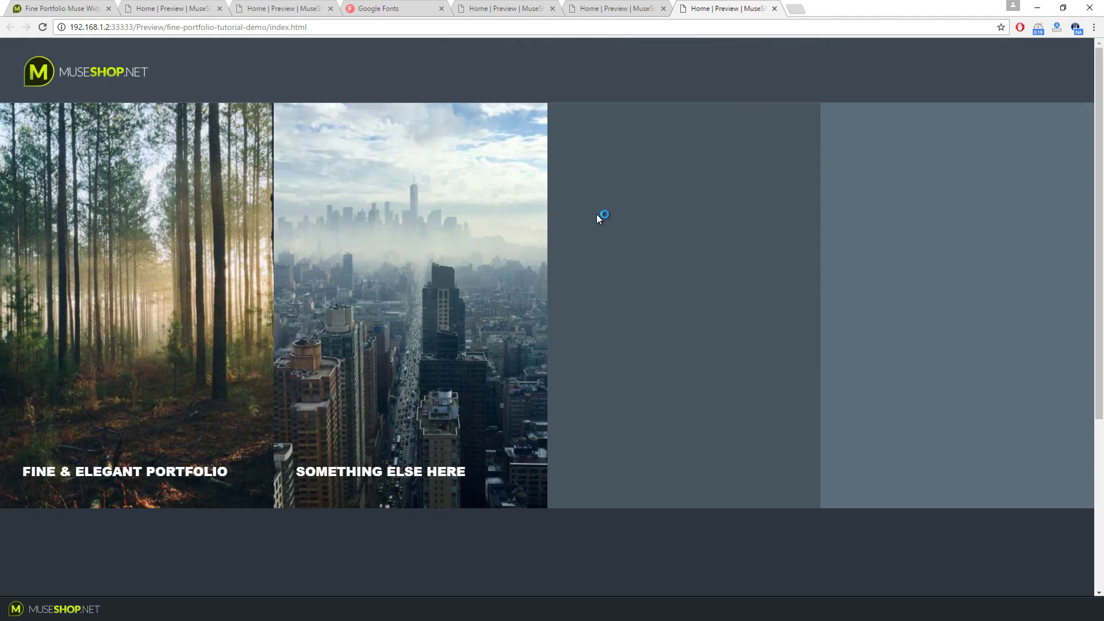
mouse_move(409, 227)
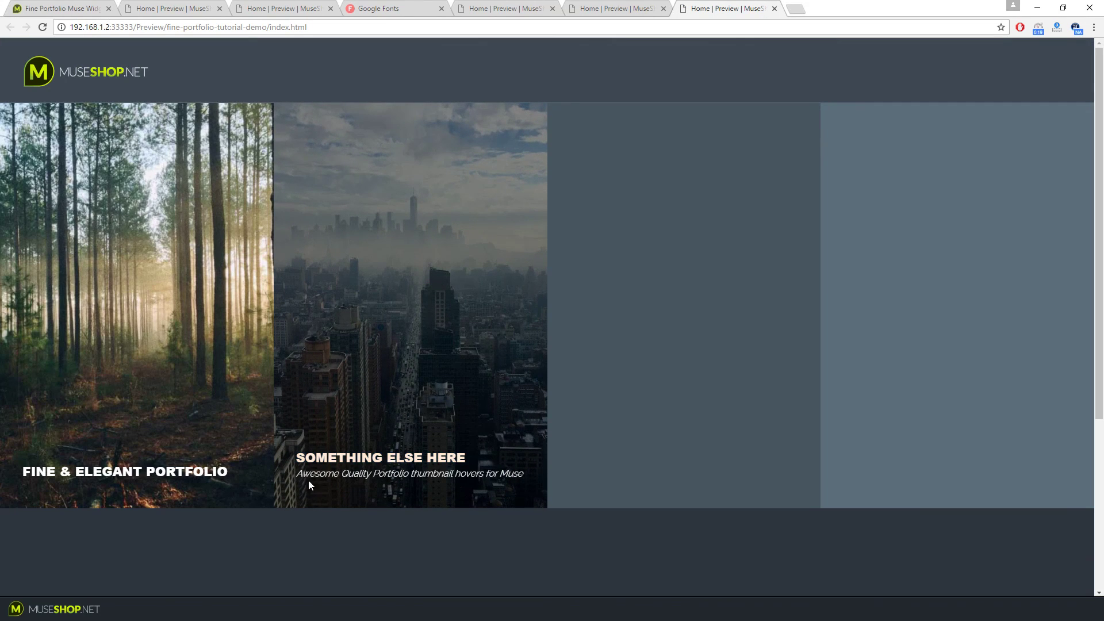
drag(296, 475, 524, 477)
click(486, 383)
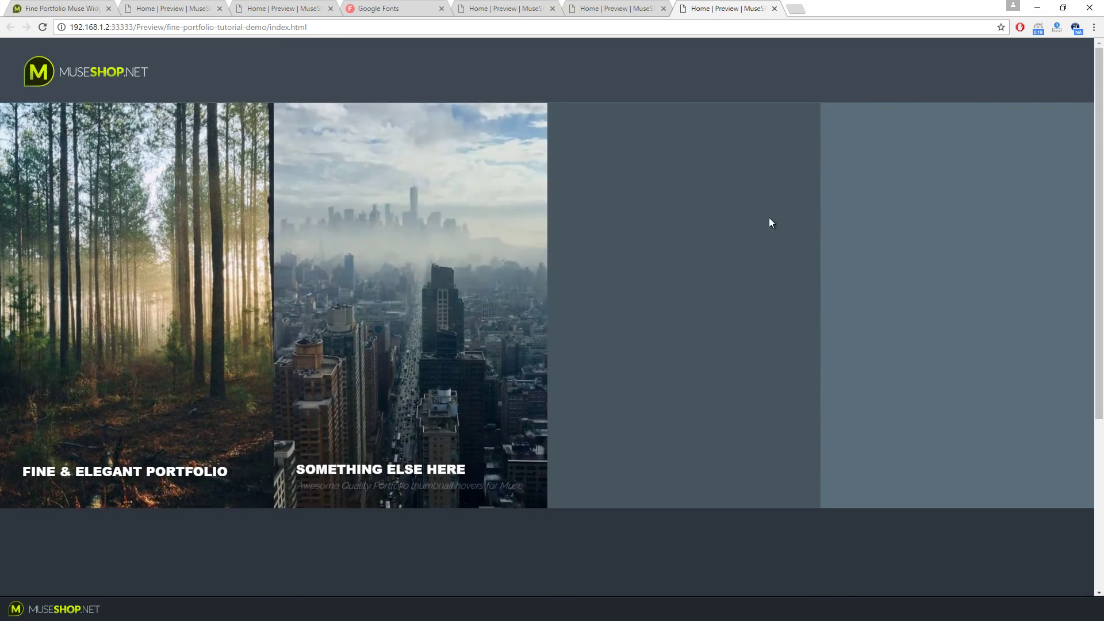
key(alt+Tab)
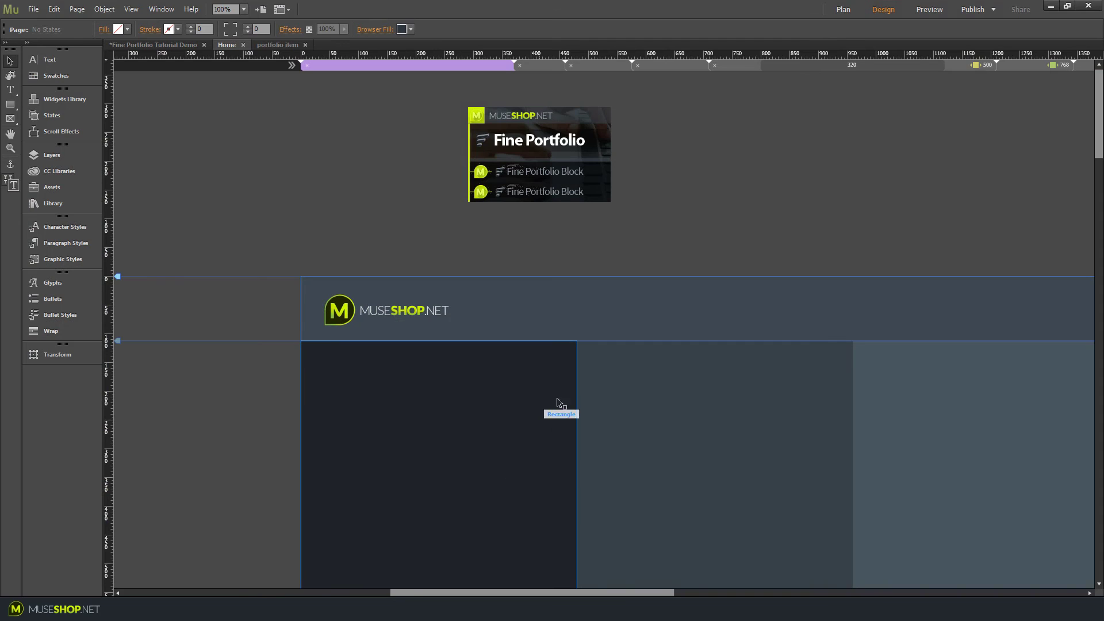
- Hyperlink the first two thumbnail rectangles on the Home page to the portfolio item page
scroll(791, 261, down, 4)
click(702, 271)
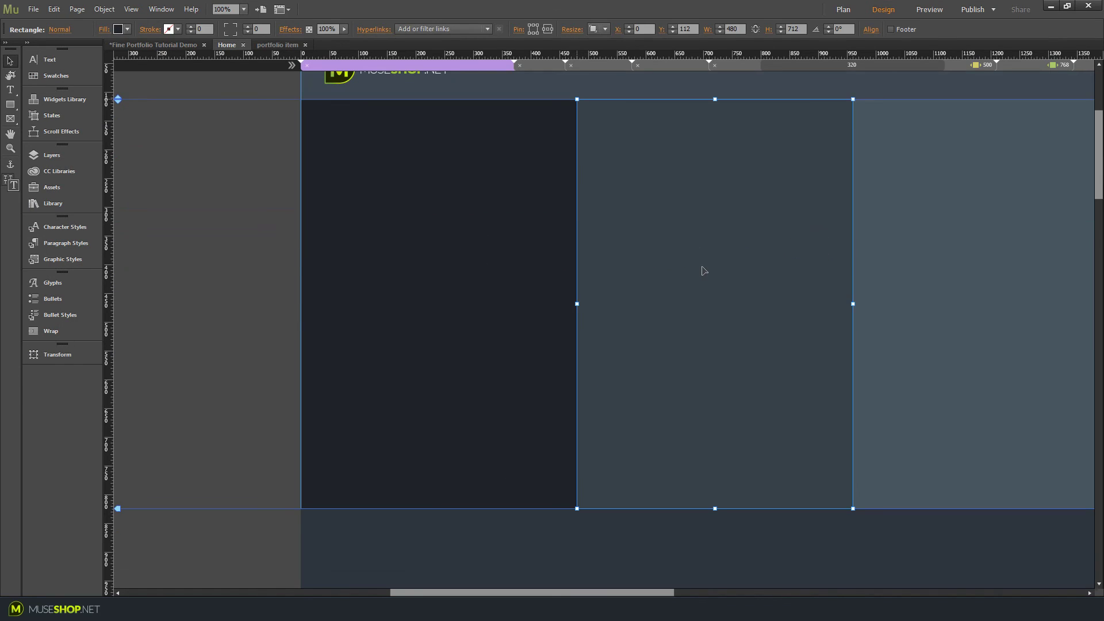
scroll(272, 67, up, 2)
click(281, 46)
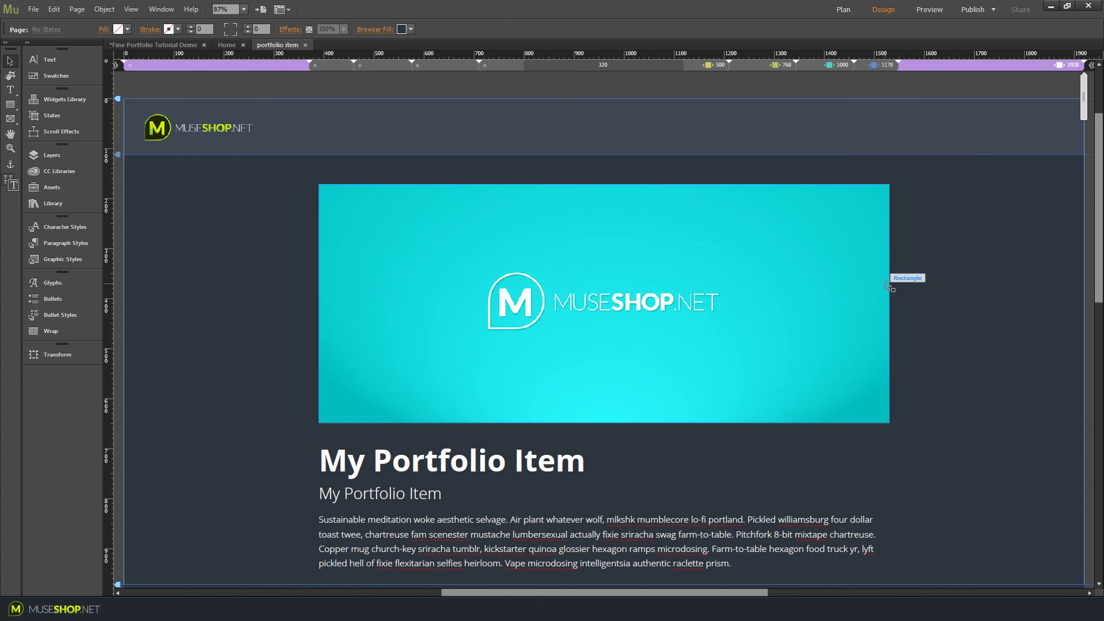
click(226, 44)
click(443, 28)
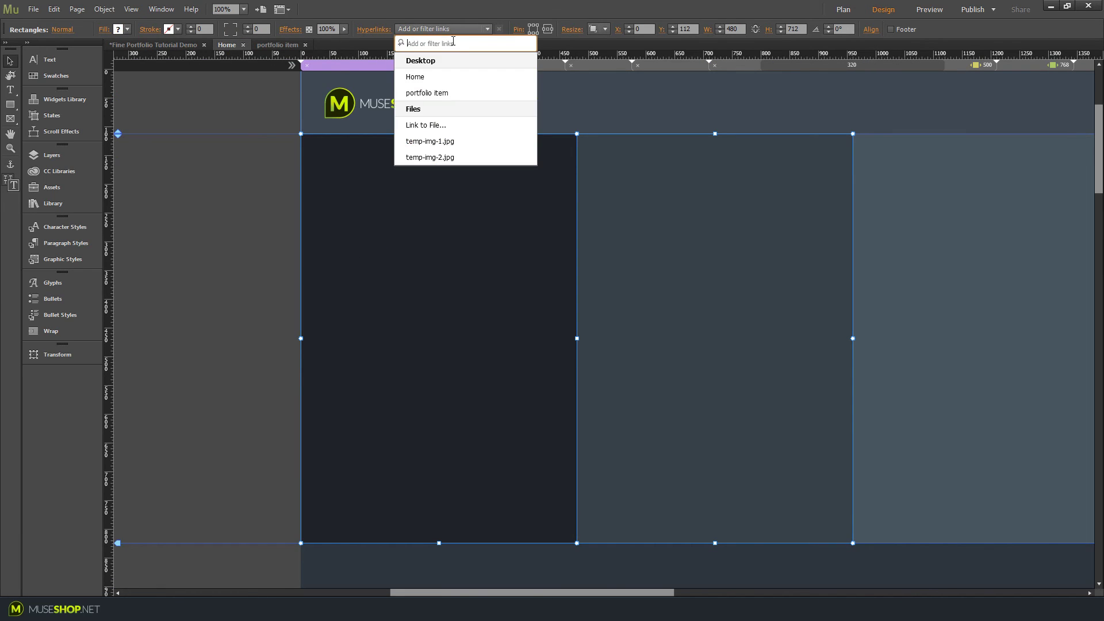
click(443, 93)
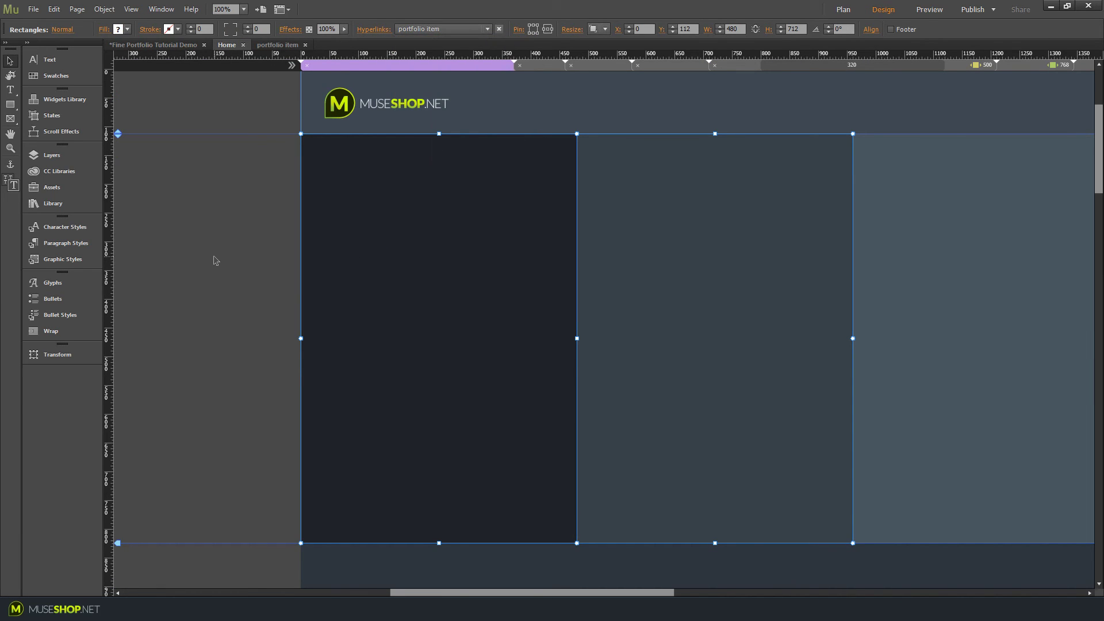
- Preview the Home page in the browser and follow the first thumbnail's link to test the portfolio item page
key(ctrl+Tab)
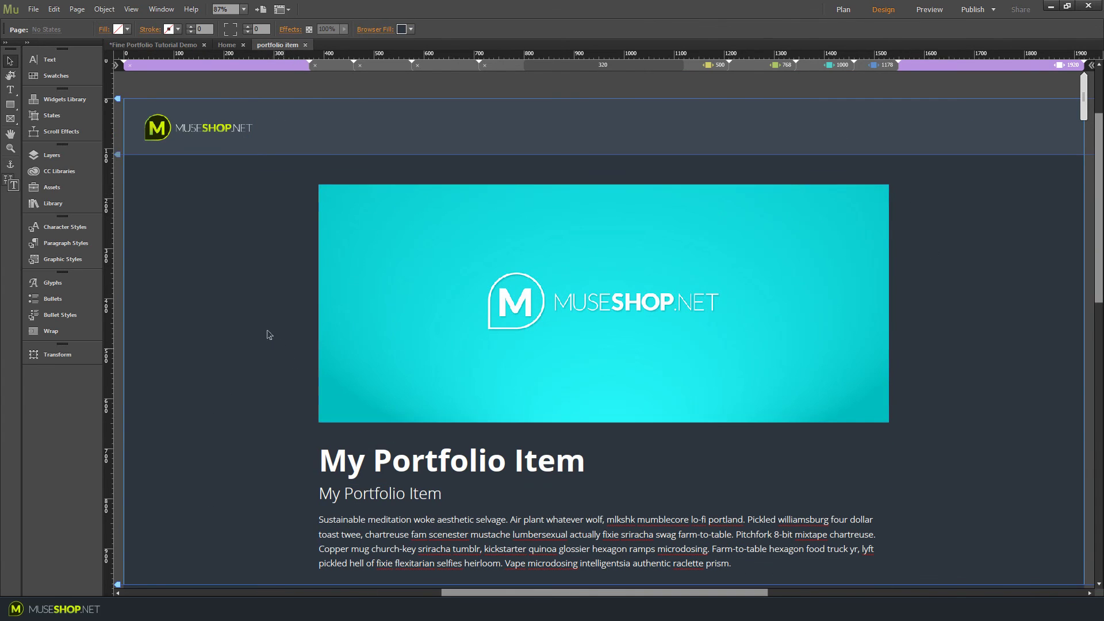
key(ctrl+shift+Tab)
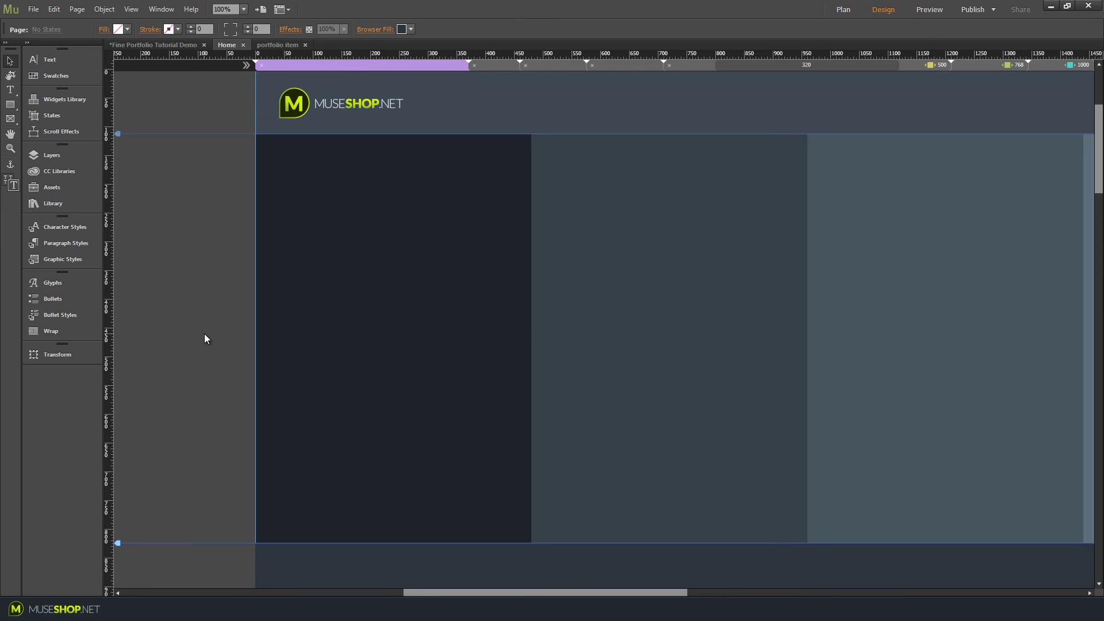
key(ctrl+shift+e)
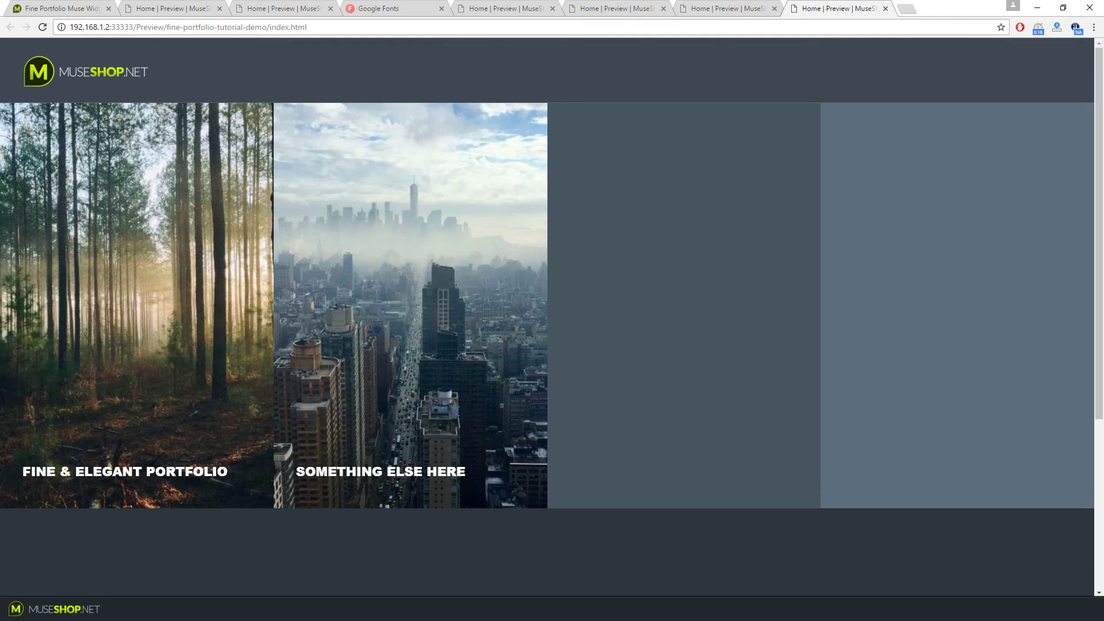
key(alt+Tab)
click(33, 9)
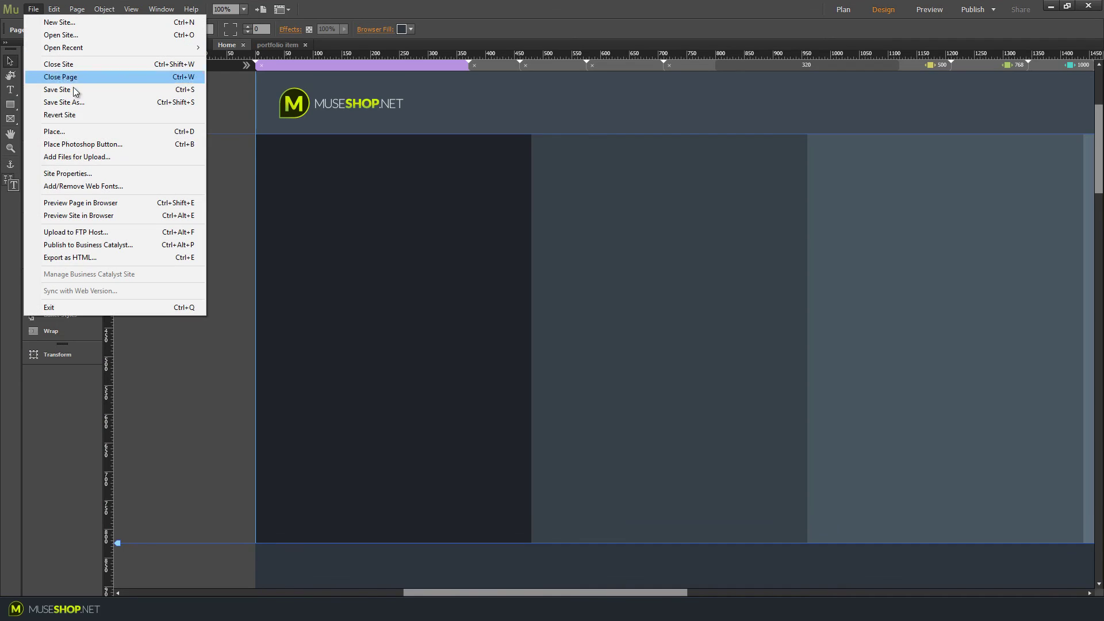
click(109, 203)
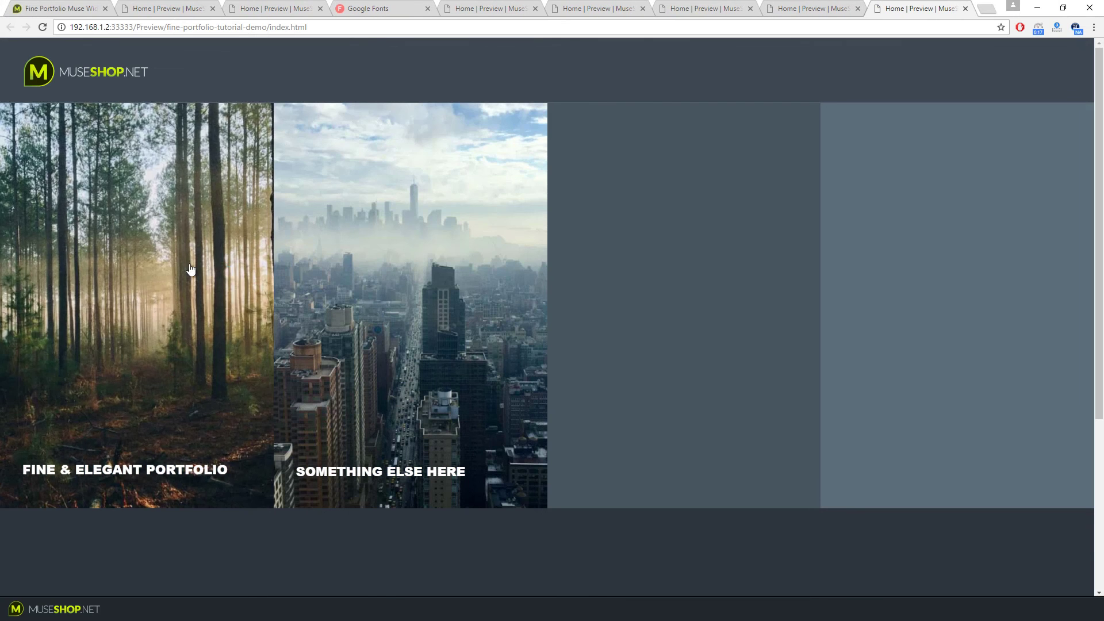
click(156, 378)
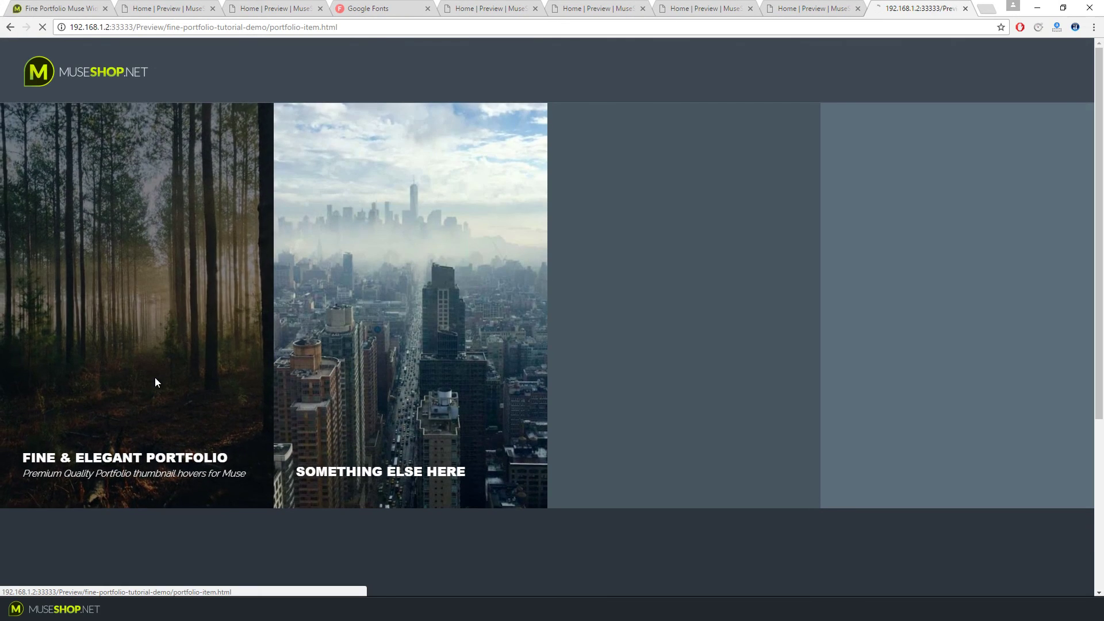
scroll(773, 309, down, 5)
scroll(838, 318, up, 5)
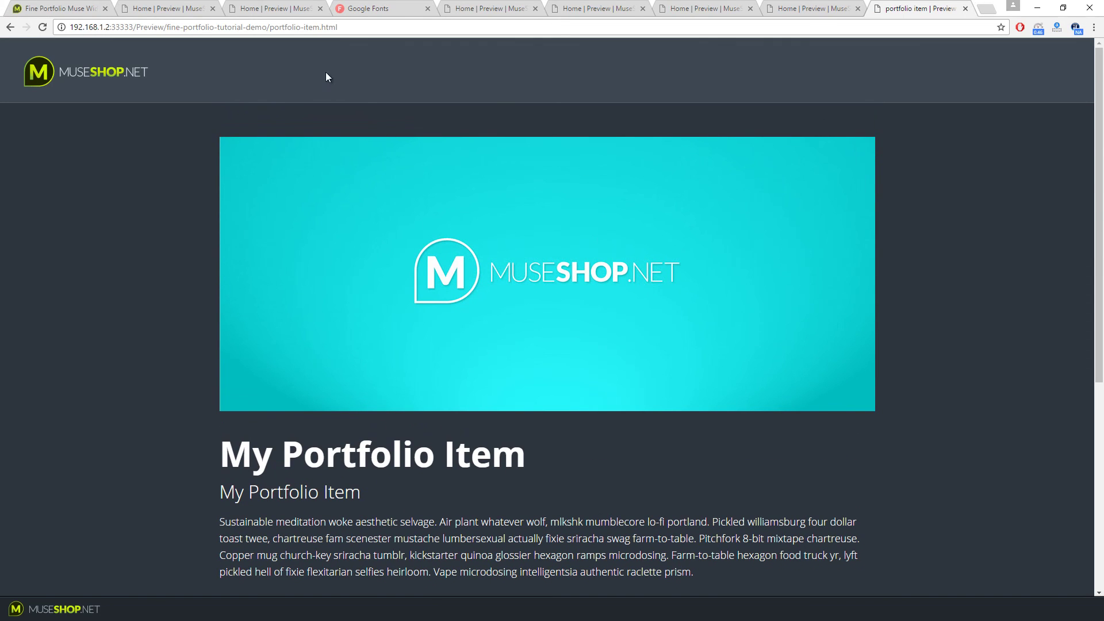
- Switch to the Fine Portfolio demo page in the browser and examine its rows of portfolio thumbnails
click(95, 7)
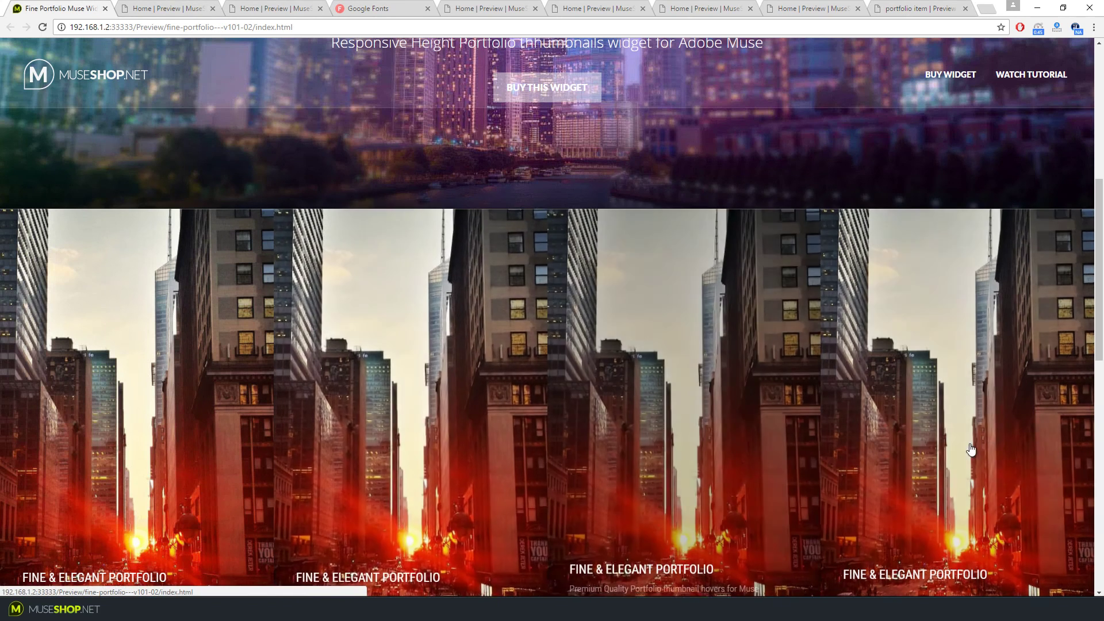
scroll(971, 449, down, 6)
scroll(172, 386, down, 1)
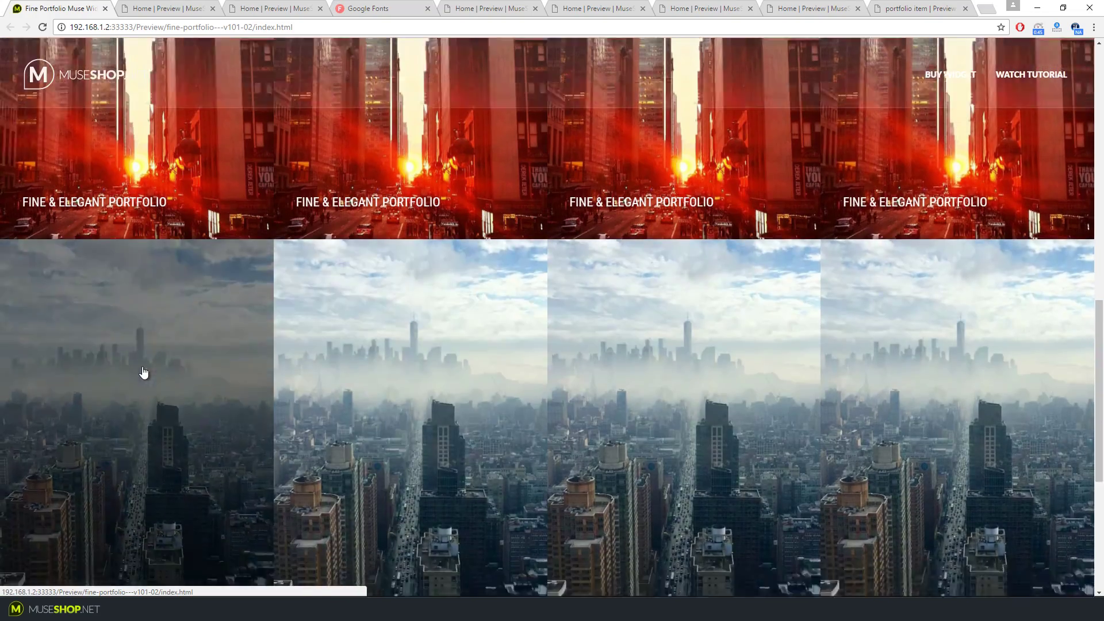
scroll(532, 230, down, 5)
scroll(902, 249, up, 11)
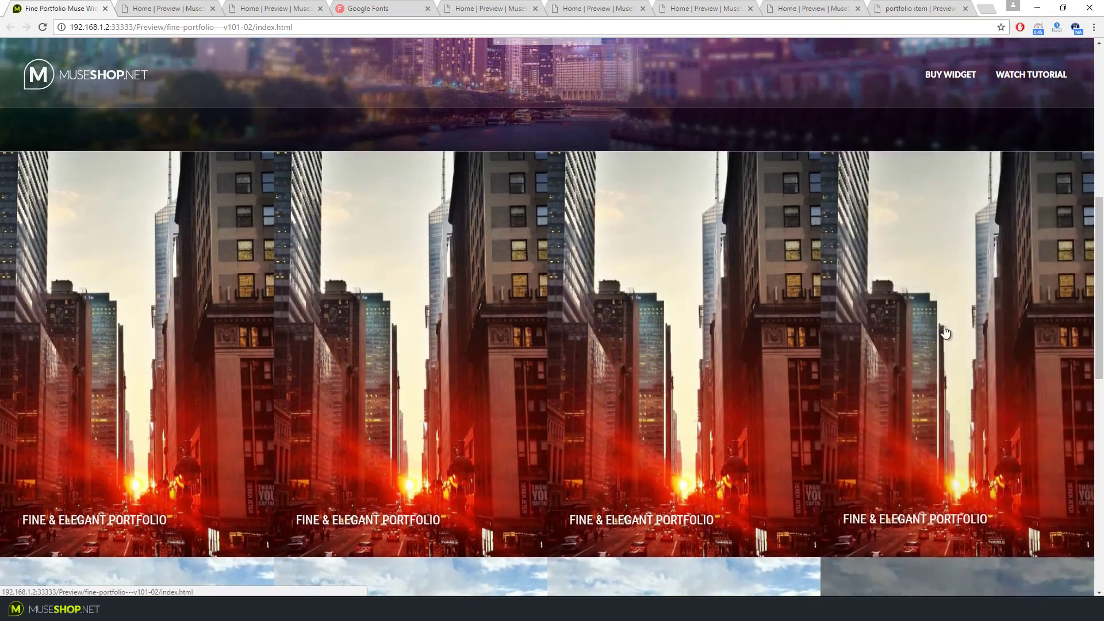